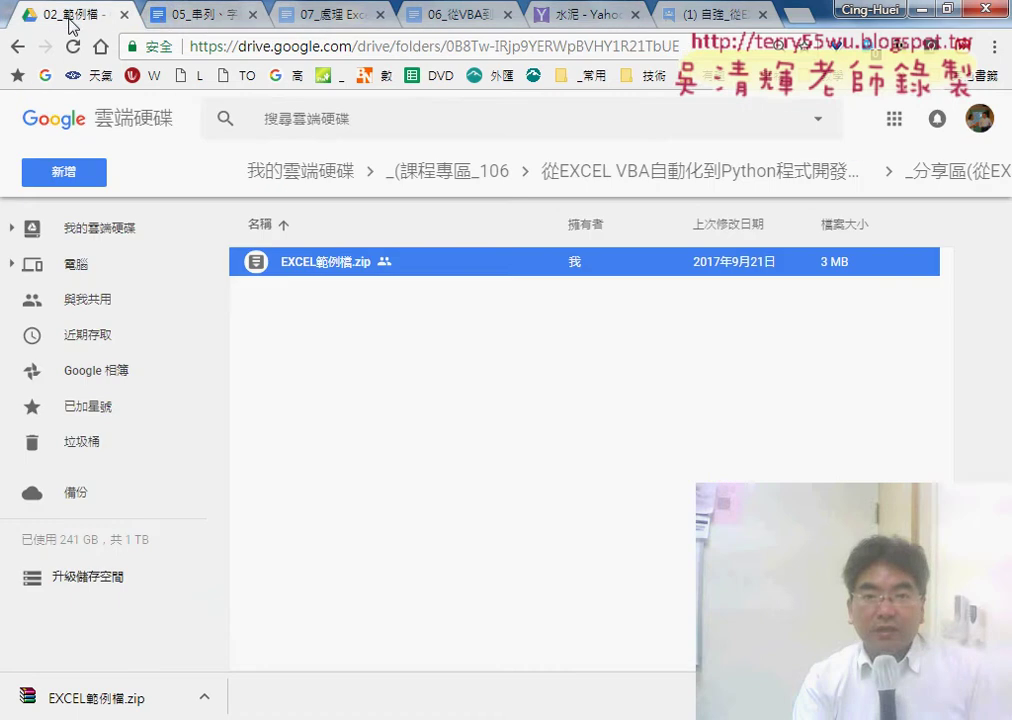
Bring up the 06 web-scraping notes and reload the suspended document.
click(196, 16)
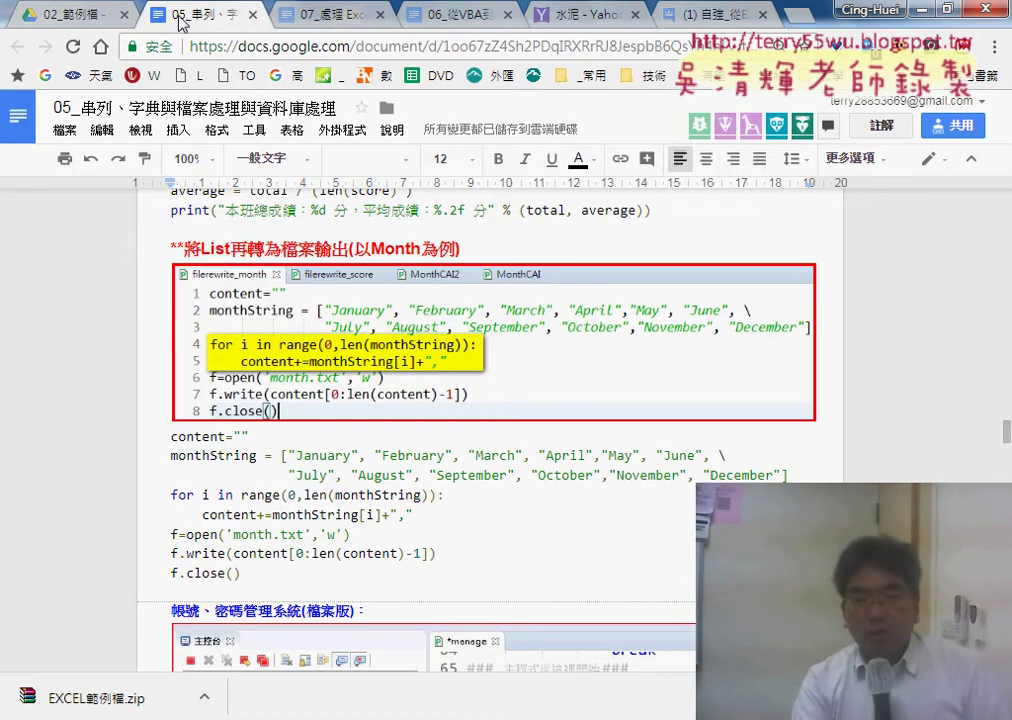
drag(422, 22, 300, 22)
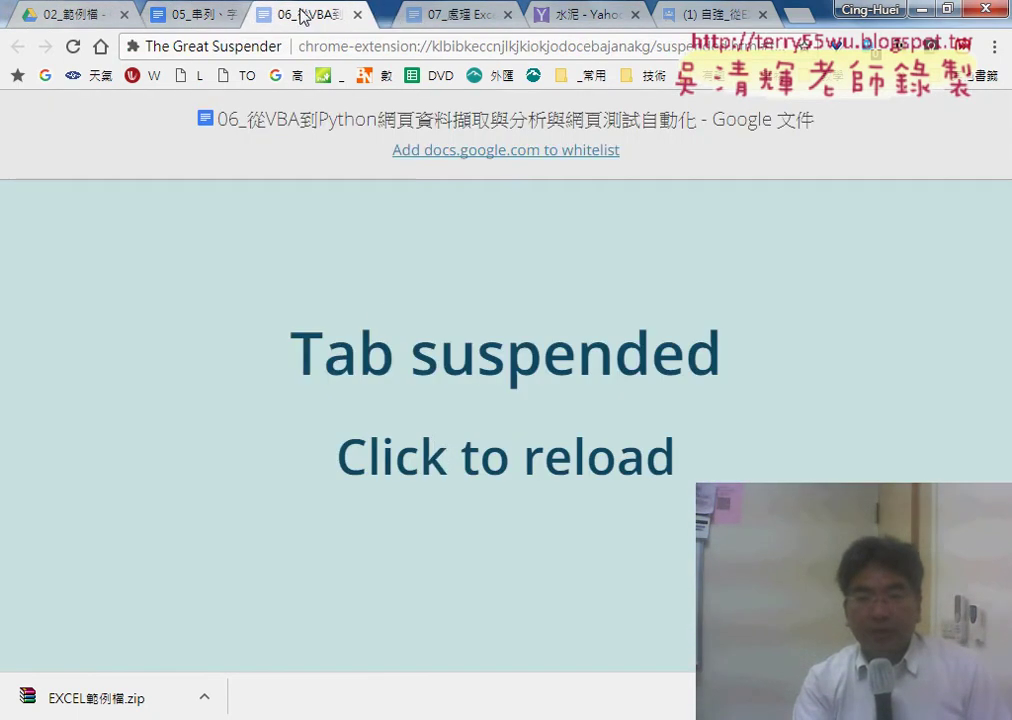
click(440, 455)
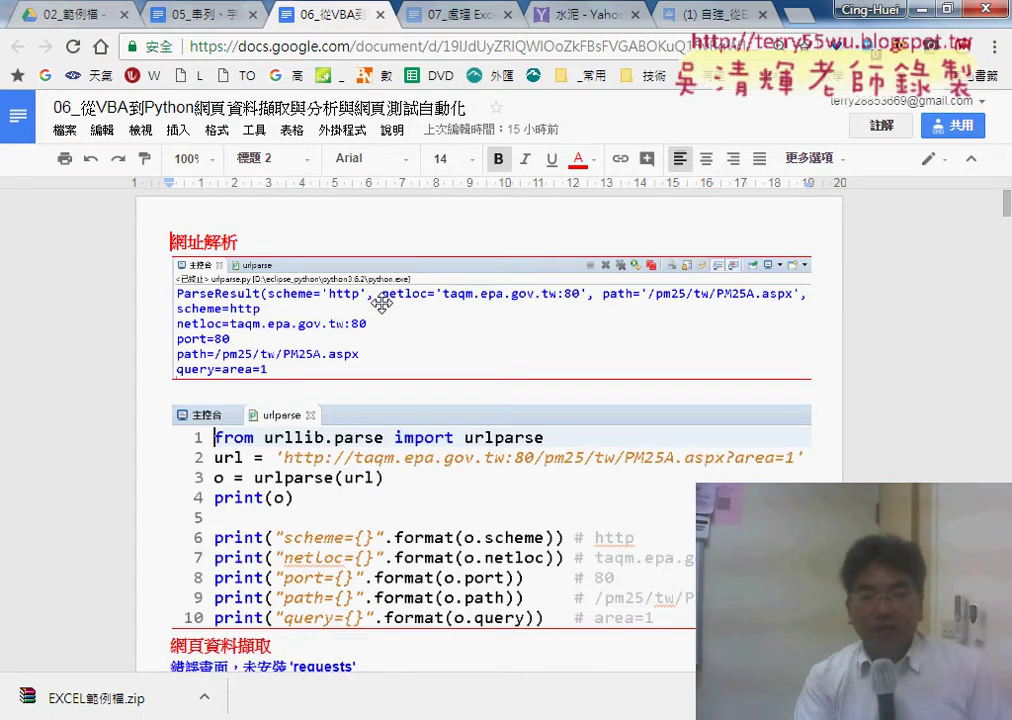
Scroll down to the pip install requests heading and select the word 'requests'.
scroll(382, 303, down, 2)
scroll(382, 303, down, 2)
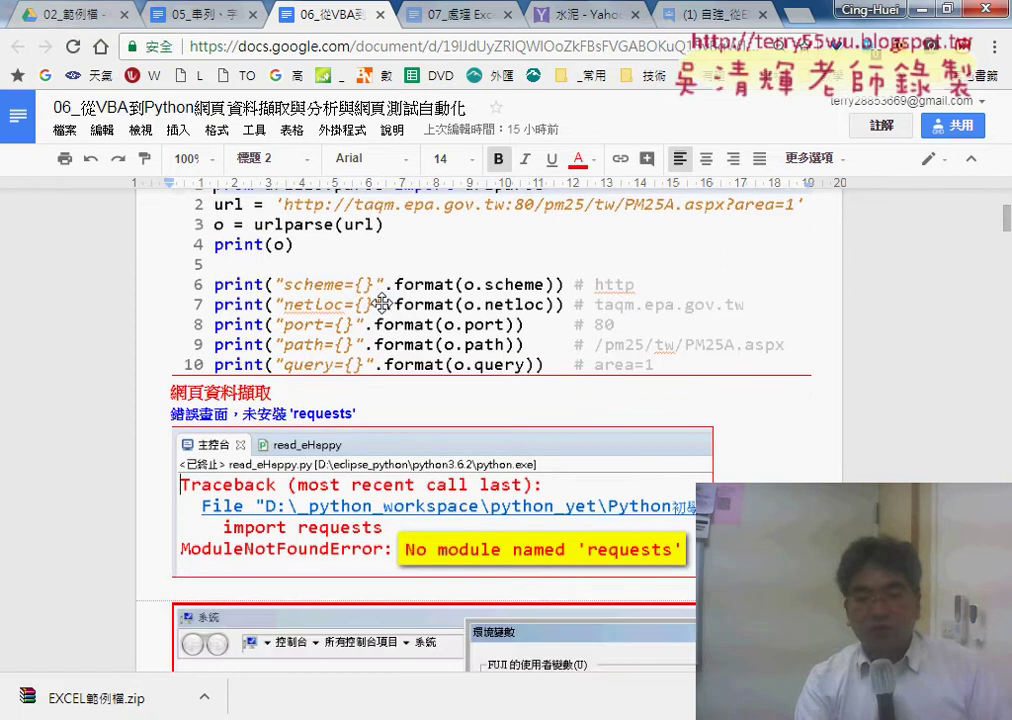
scroll(382, 303, down, 3)
scroll(382, 303, down, 1)
scroll(382, 303, down, 1)
scroll(382, 303, down, 2)
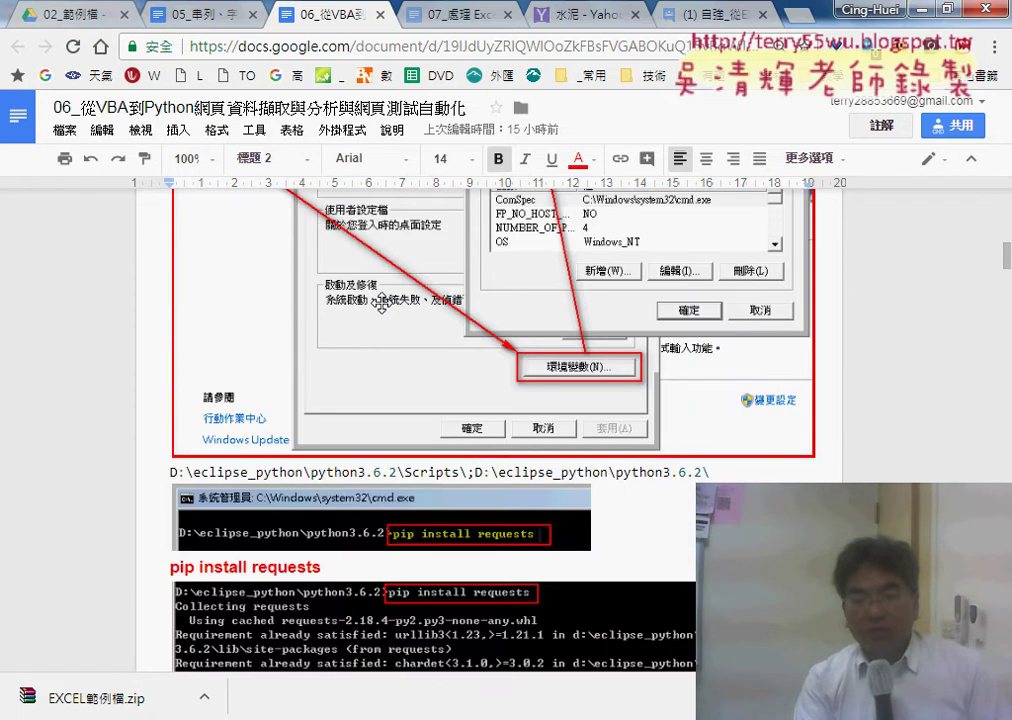
scroll(382, 303, down, 1)
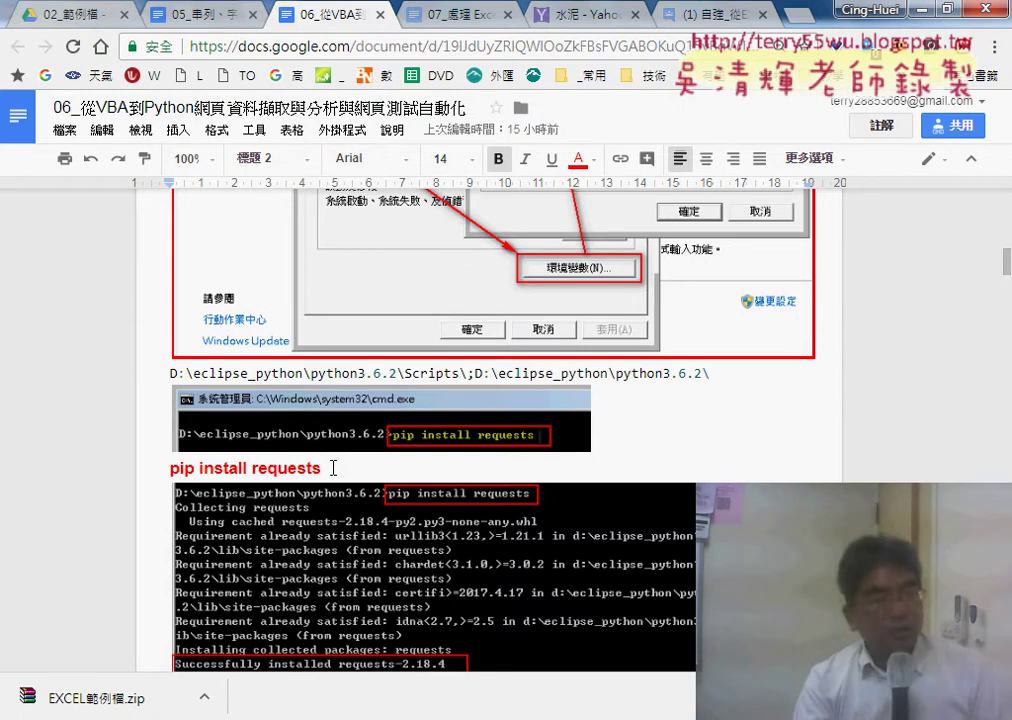
drag(316, 467, 261, 467)
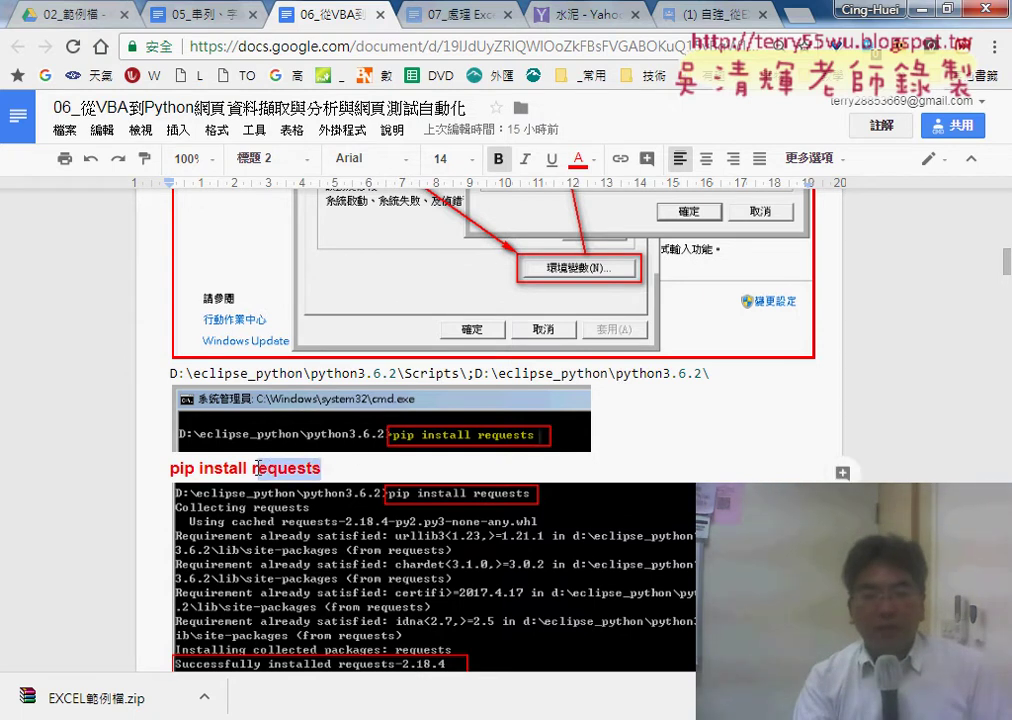
Read through the rest of the 06 notes, then switch to the 07 Excel notes.
scroll(647, 463, down, 1)
scroll(649, 463, down, 2)
scroll(650, 463, down, 1)
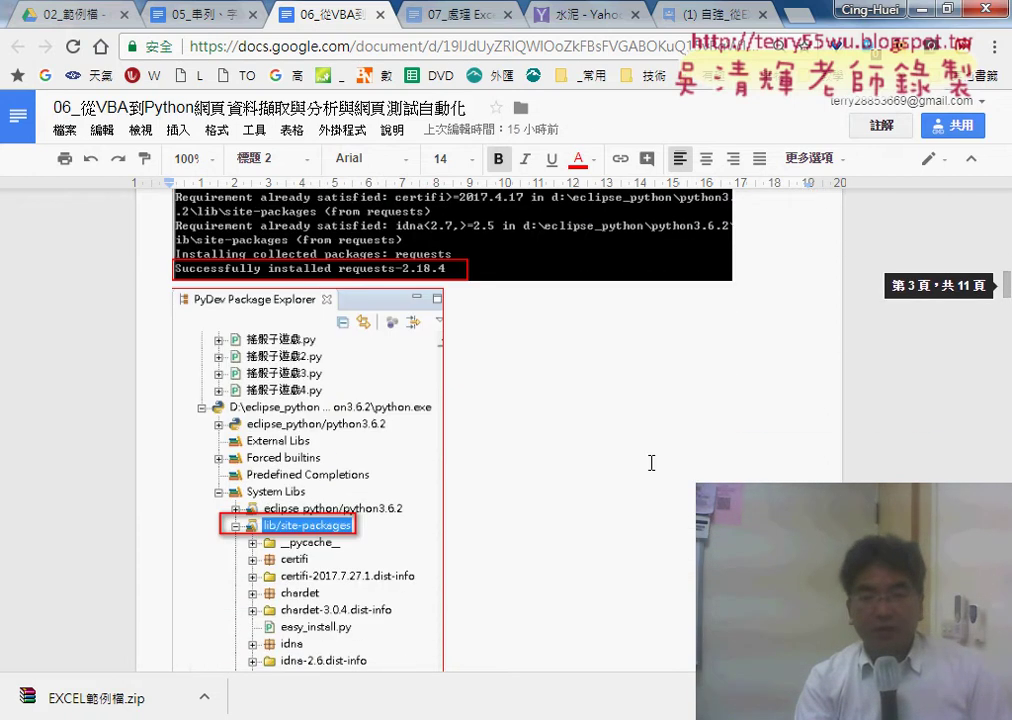
scroll(651, 463, down, 2)
scroll(651, 463, down, 2)
scroll(651, 463, down, 1)
scroll(650, 462, down, 1)
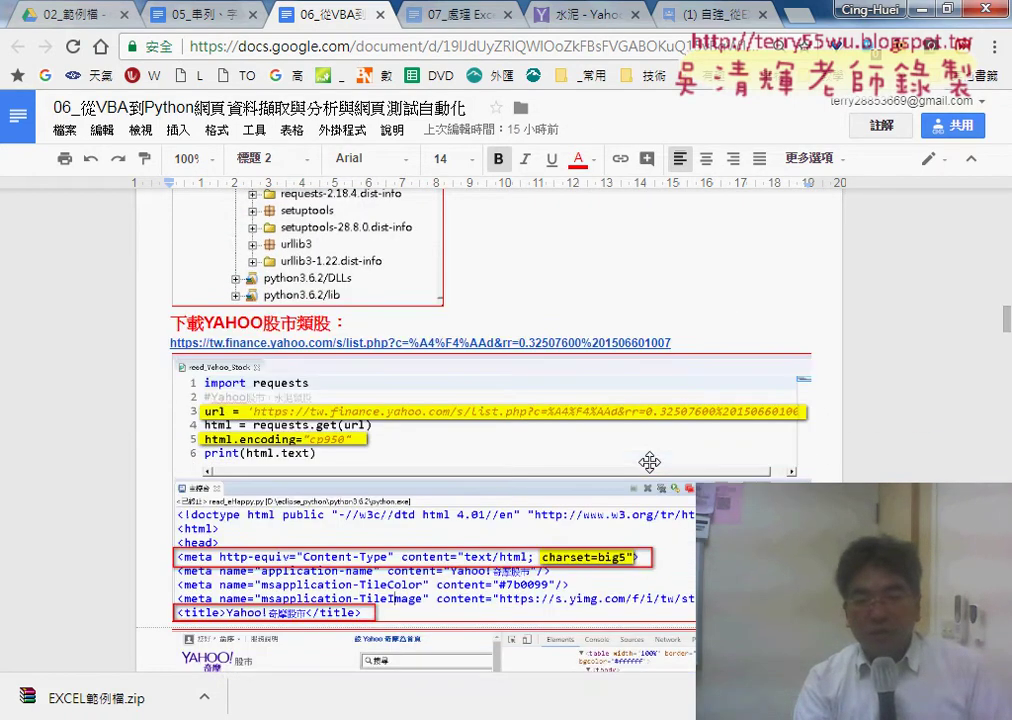
scroll(650, 461, down, 1)
scroll(650, 461, down, 1)
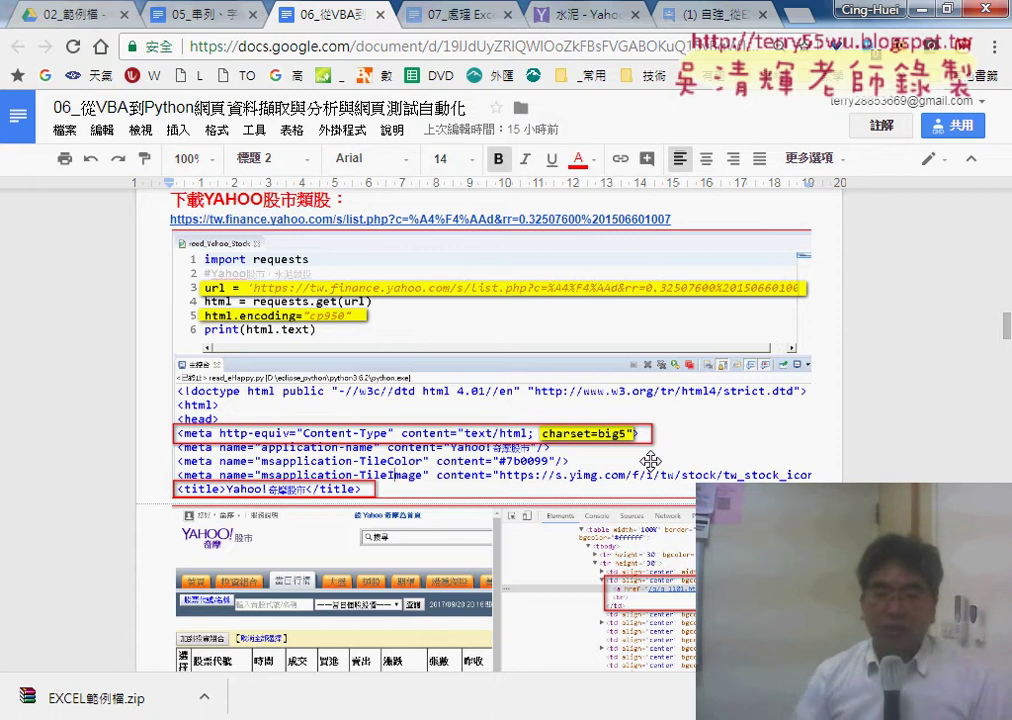
scroll(651, 460, down, 3)
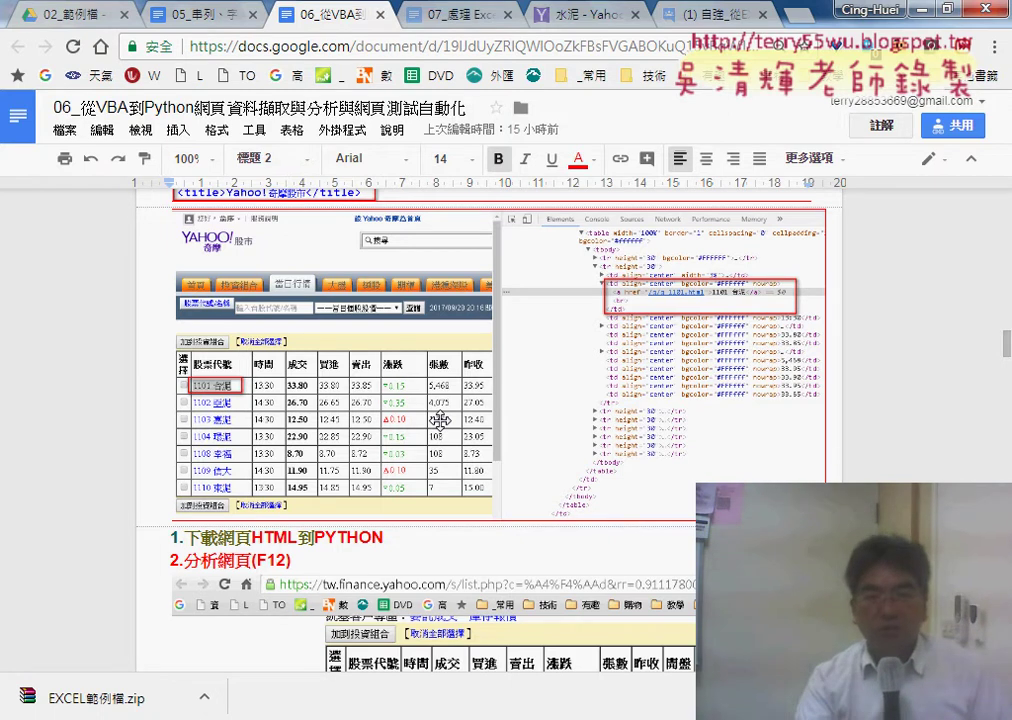
click(450, 18)
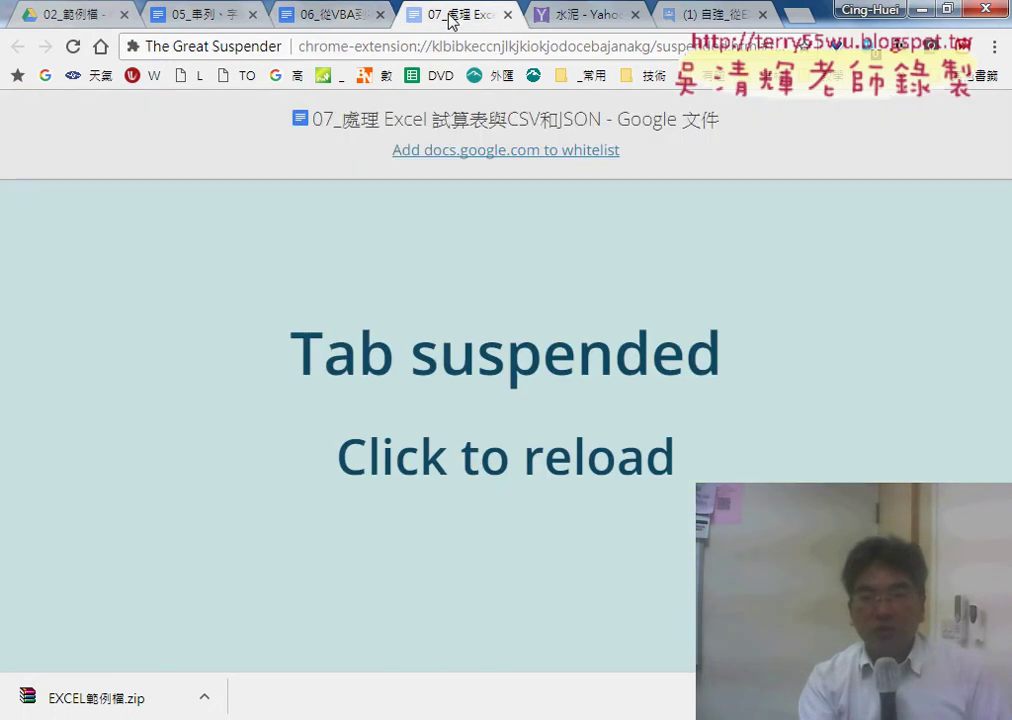
Reload the suspended 07 notes and scroll to the Excel 試算表讀取 section's xlrd_ex01 code.
click(467, 460)
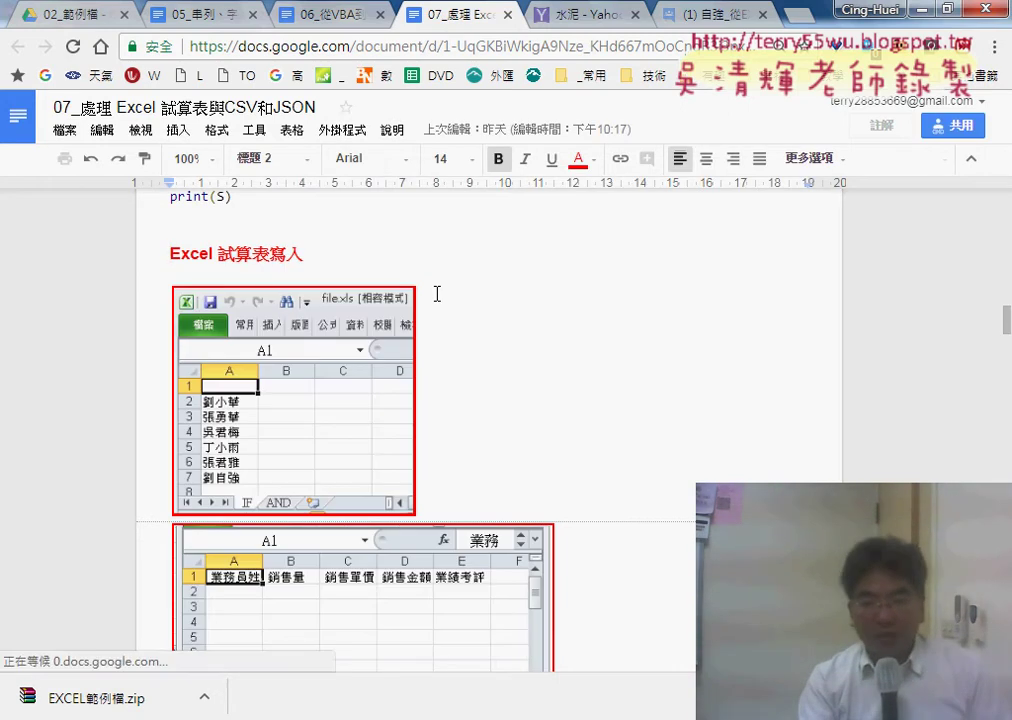
scroll(449, 330, down, 10)
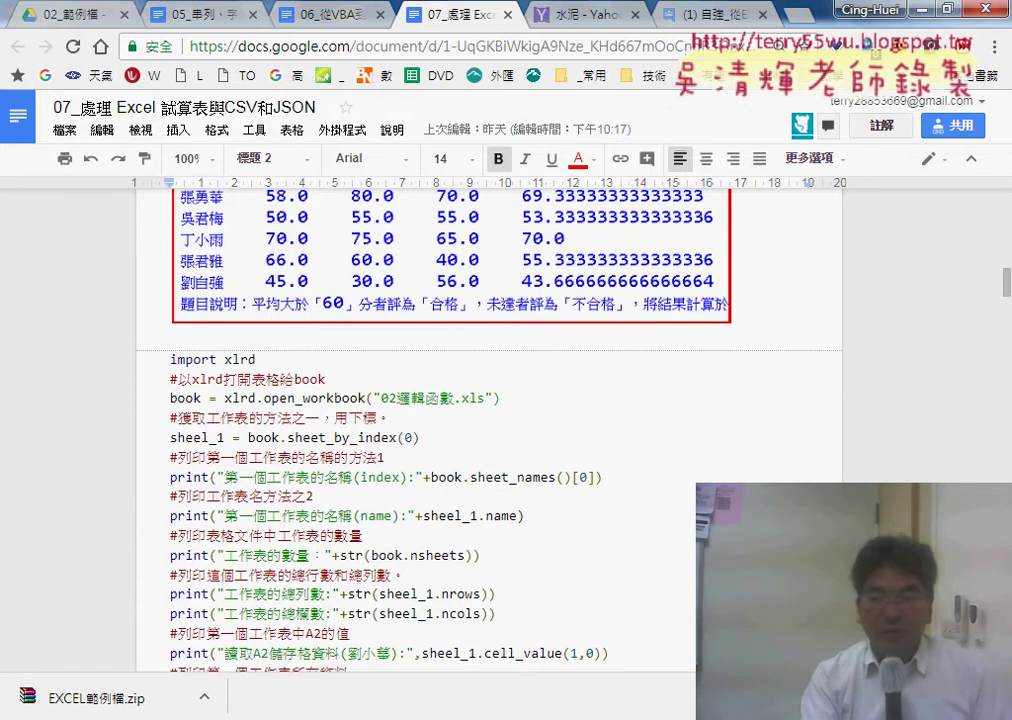
scroll(850, 458, down, 5)
scroll(845, 458, up, 5)
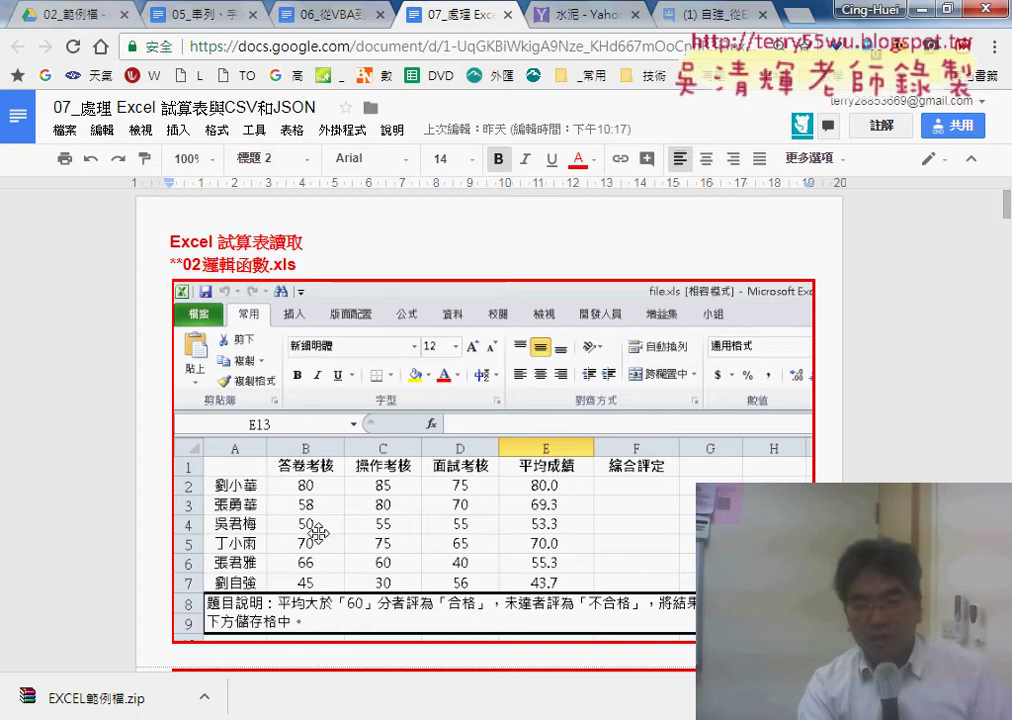
scroll(459, 543, down, 3)
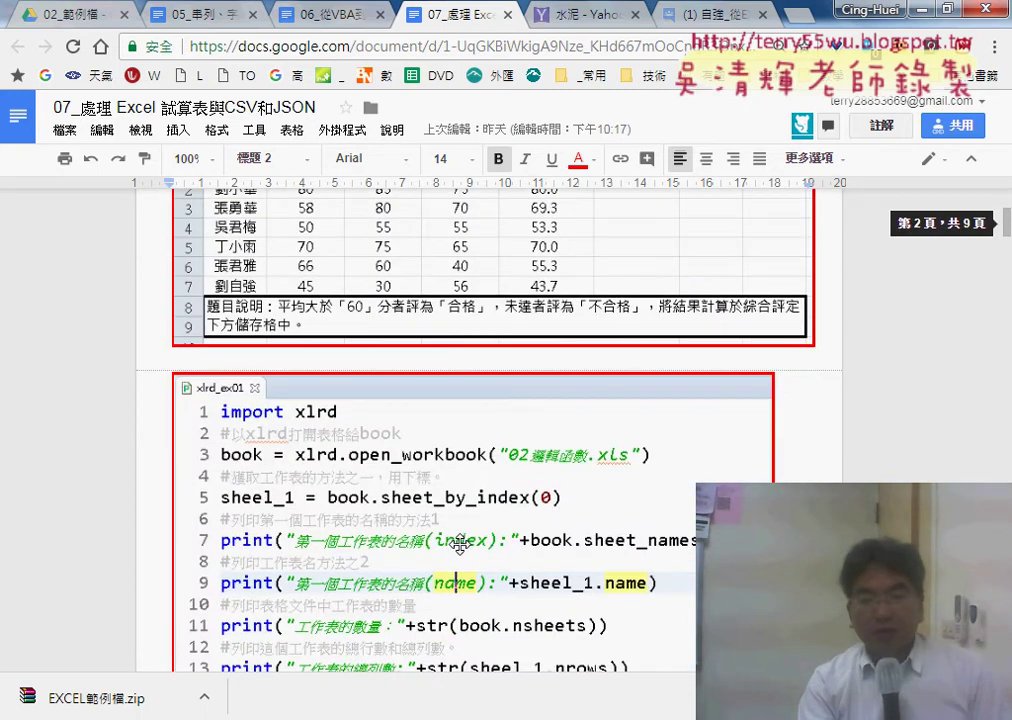
scroll(459, 543, down, 1)
scroll(459, 543, down, 1)
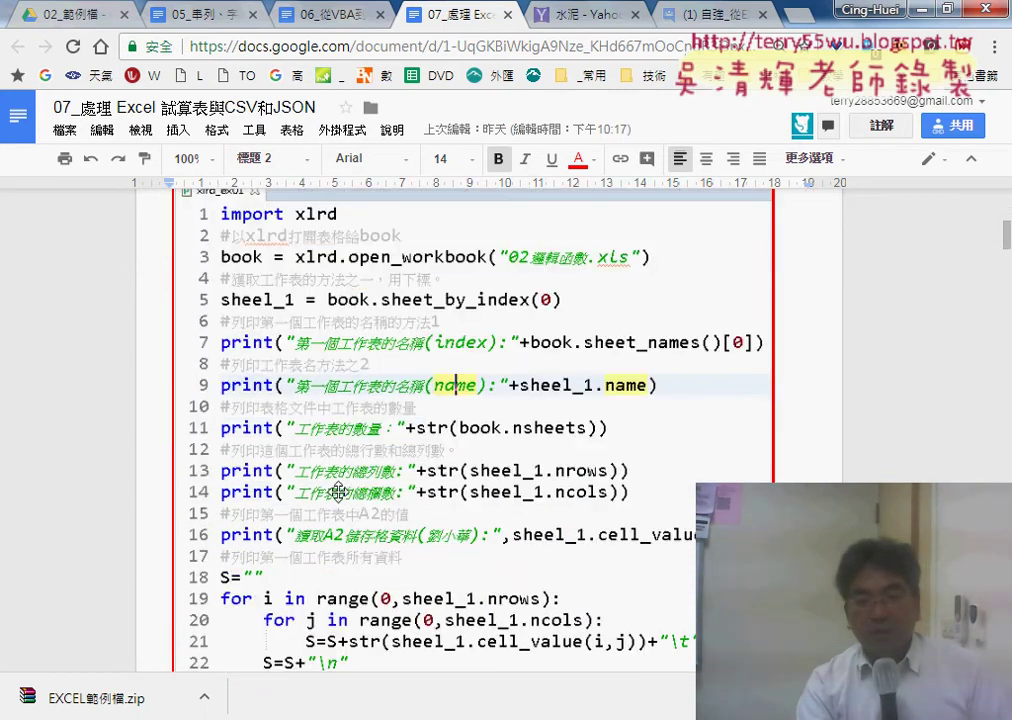
scroll(494, 436, down, 2)
scroll(494, 497, down, 1)
scroll(492, 497, down, 1)
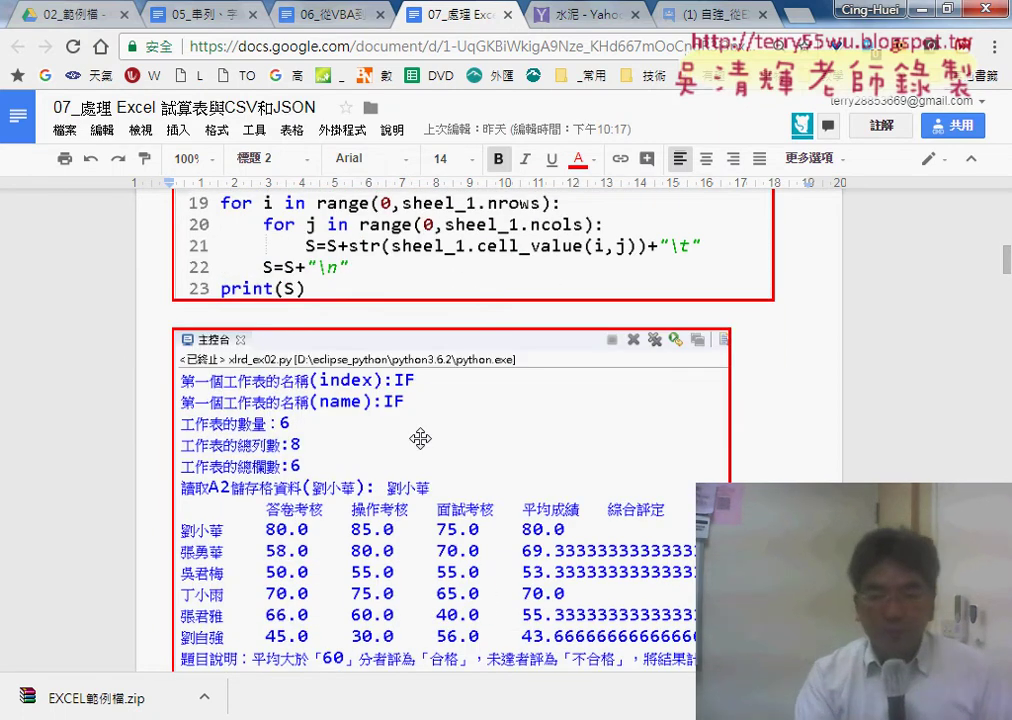
scroll(420, 439, up, 2)
scroll(332, 305, up, 2)
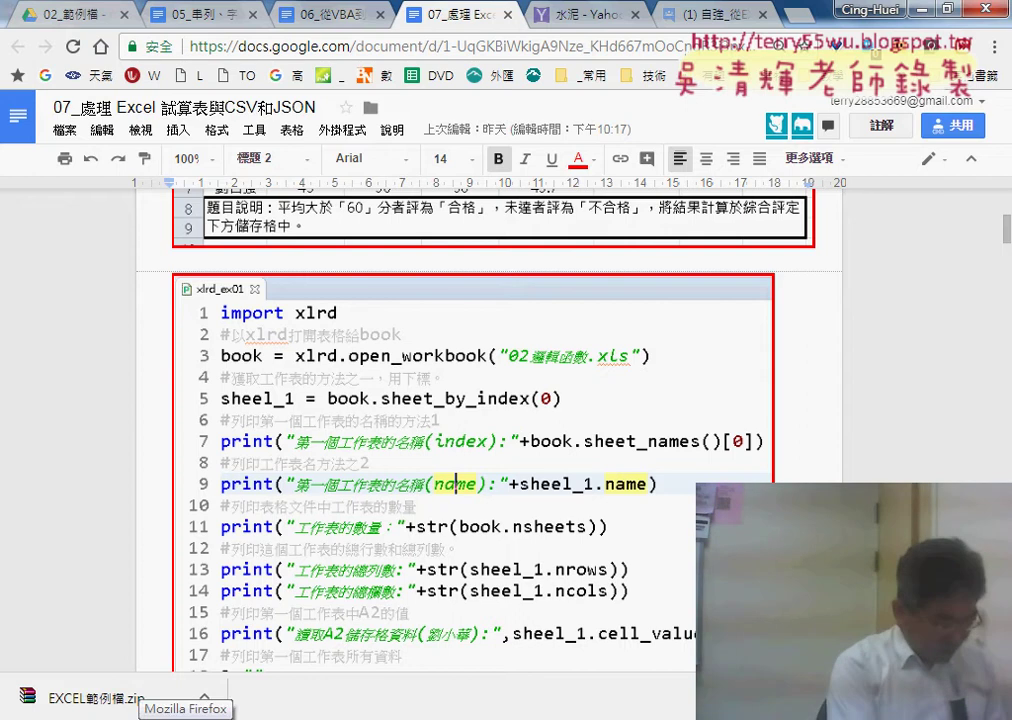
Launch Command Prompt by running cmd from the Run box, and nudge its window down.
key(super+r)
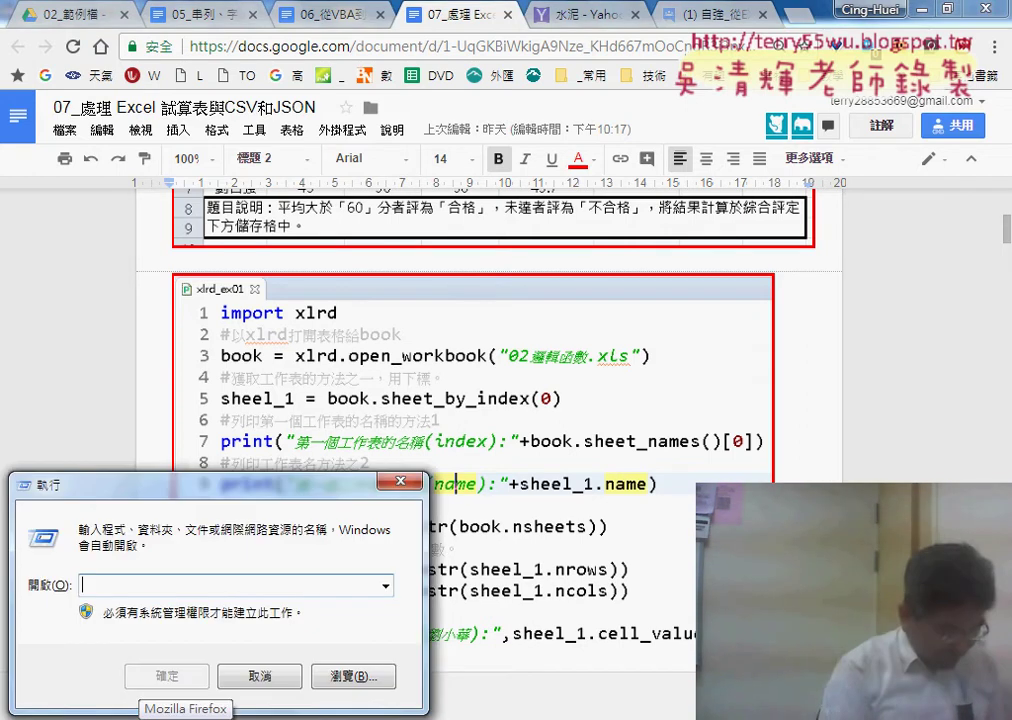
text(cmd)
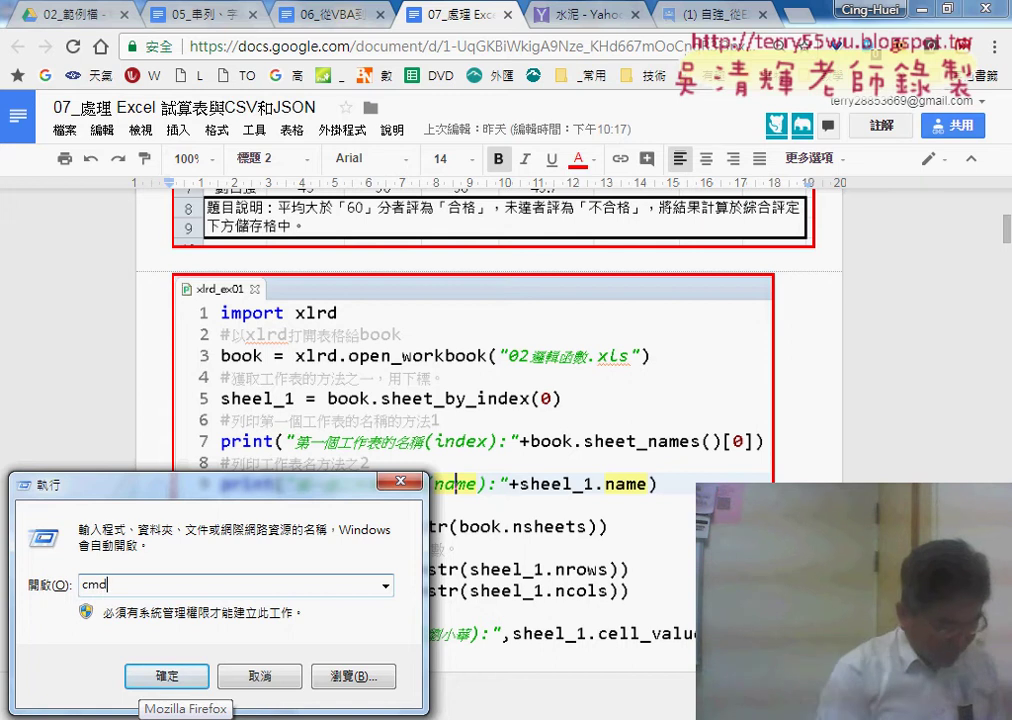
key(Return)
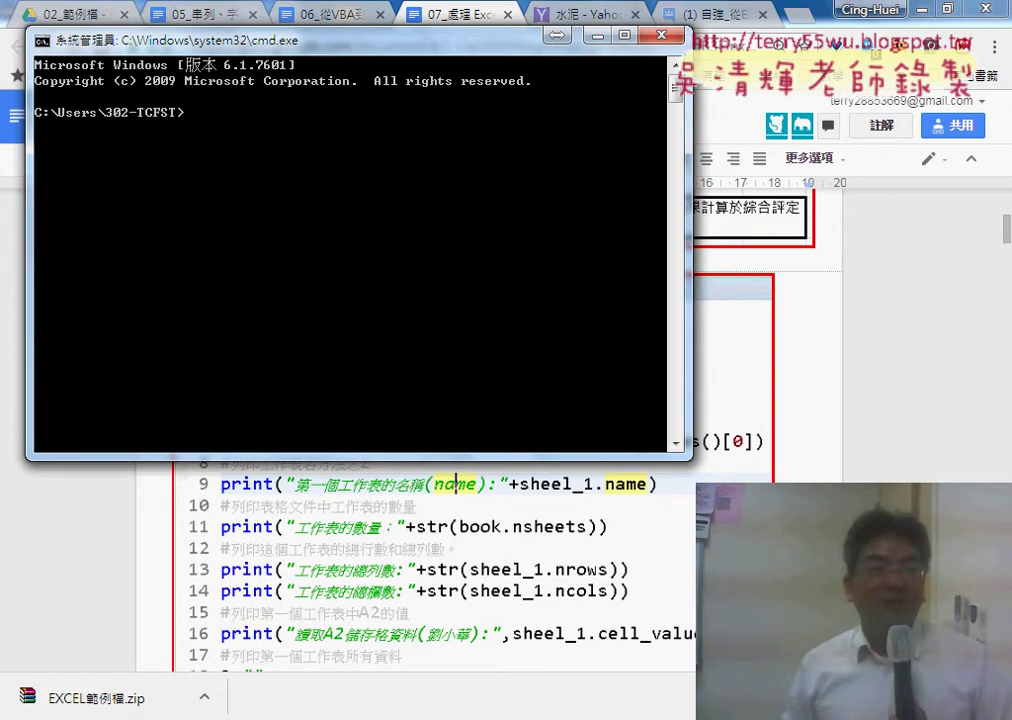
drag(336, 50, 369, 124)
Scroll the 06 notes to the environment-variables screenshot and the pip install requests section.
click(330, 20)
click(330, 20)
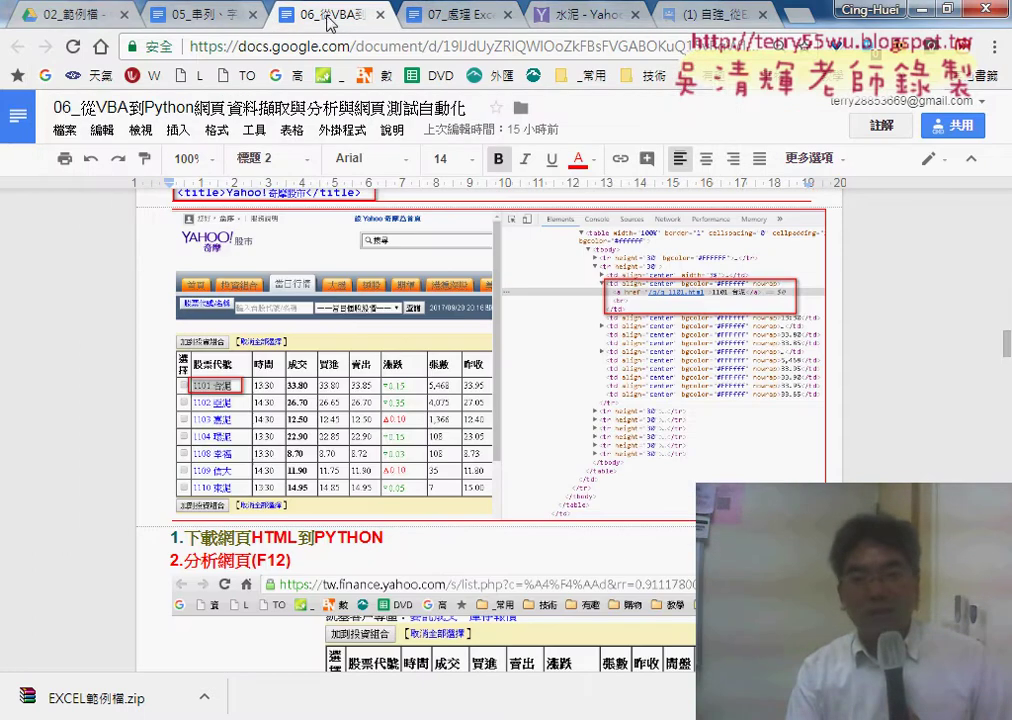
scroll(385, 383, up, 3)
scroll(385, 383, up, 5)
scroll(385, 383, up, 5)
scroll(385, 383, up, 5)
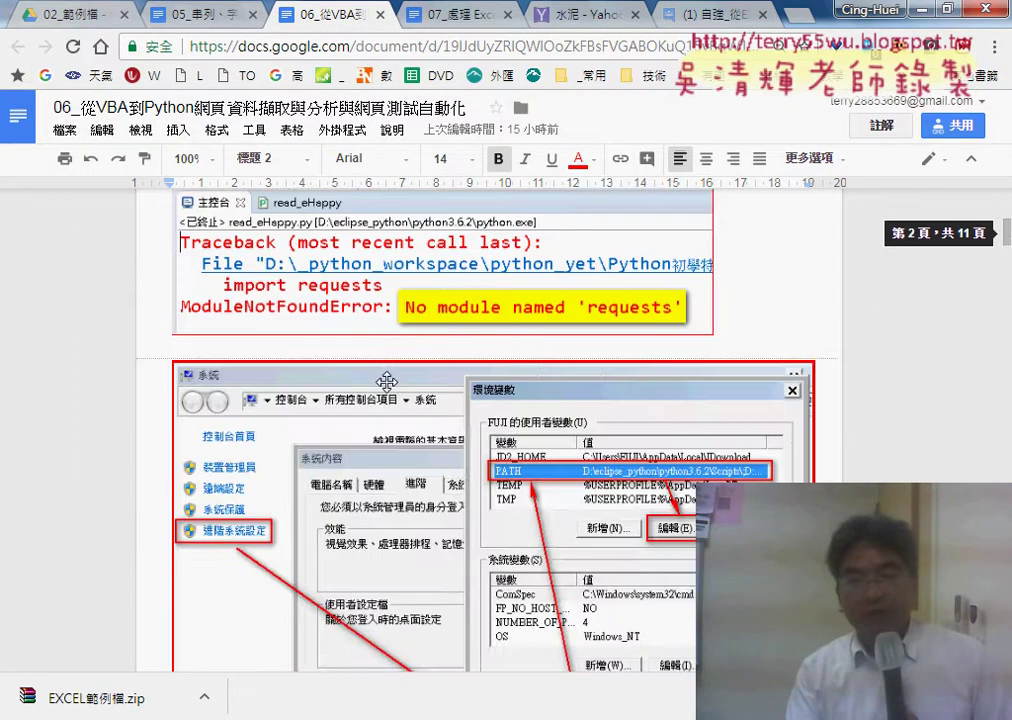
scroll(375, 380, up, 3)
scroll(279, 360, down, 3)
scroll(279, 360, down, 2)
scroll(381, 319, down, 2)
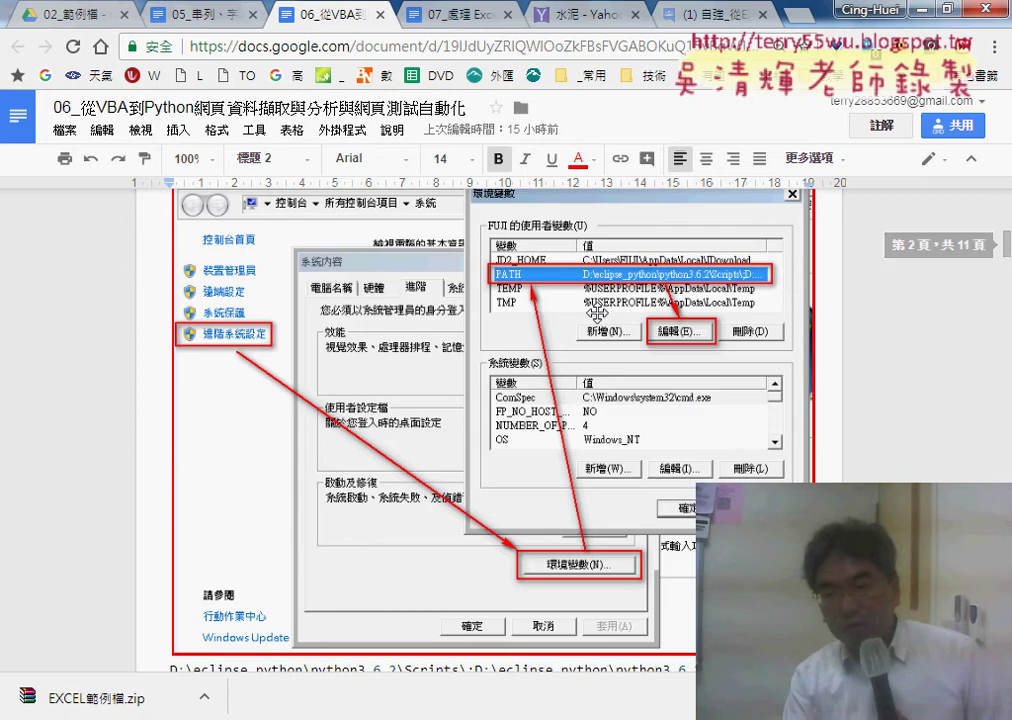
scroll(538, 381, down, 3)
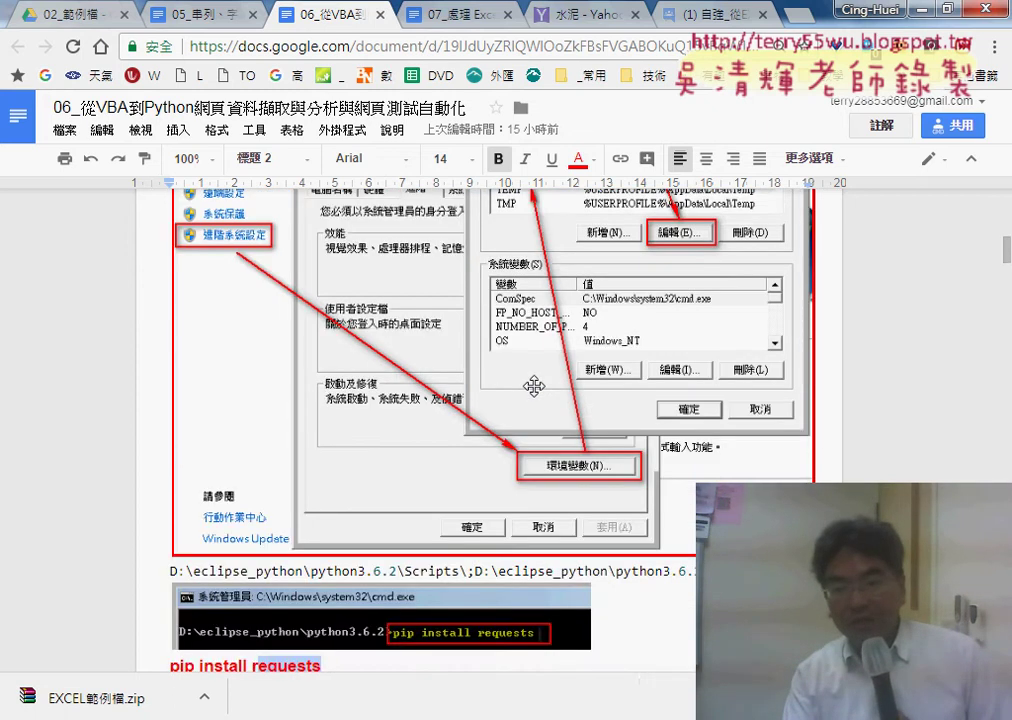
scroll(532, 388, down, 3)
scroll(420, 385, down, 2)
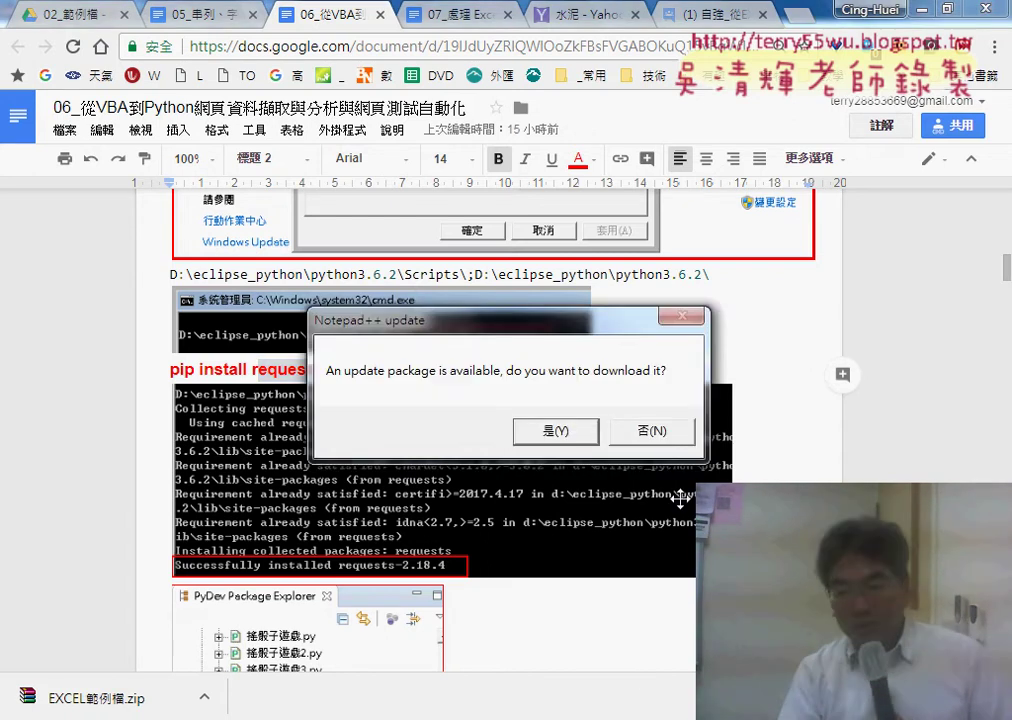
Decline the Notepad++ update, type 'pip install re', and select 'requests' in the notes heading.
click(662, 431)
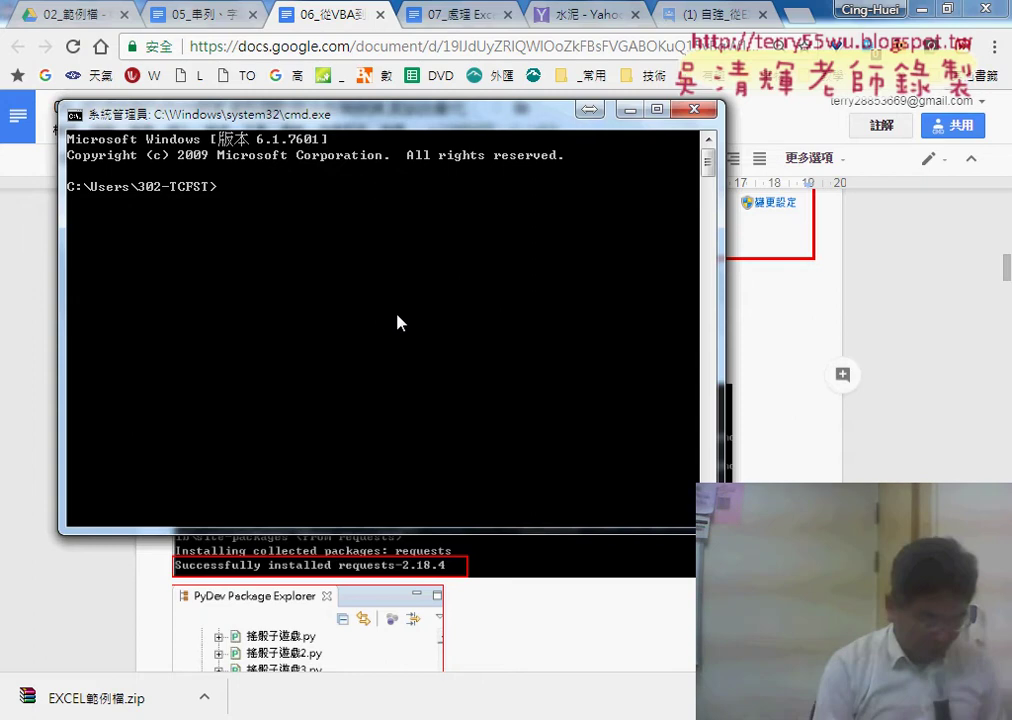
text(pip in)
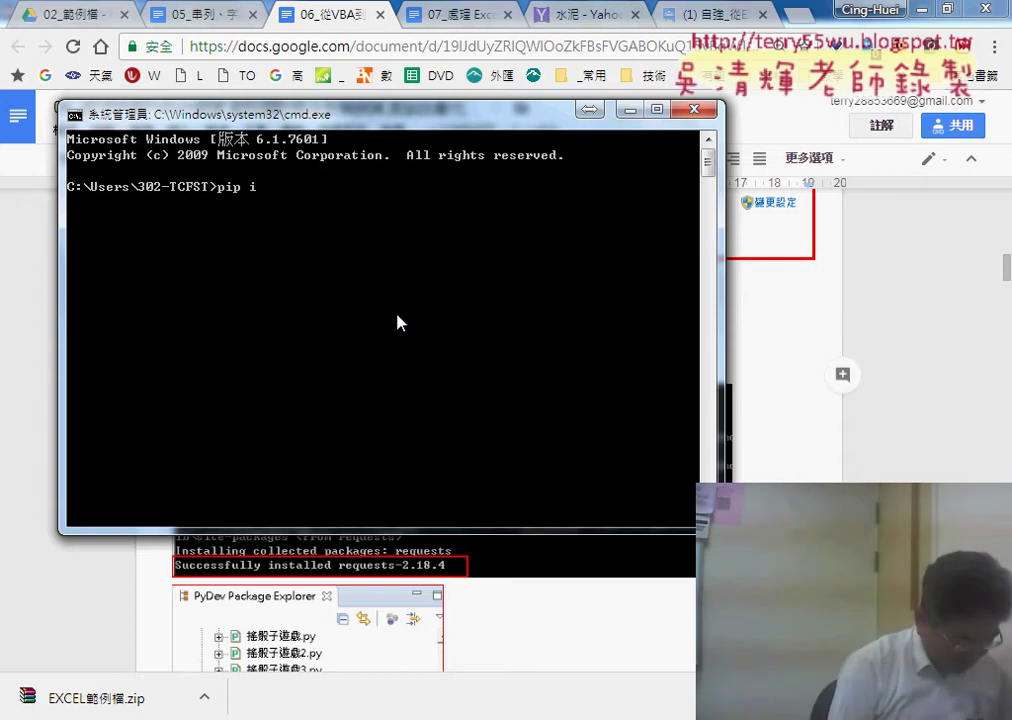
text(sta)
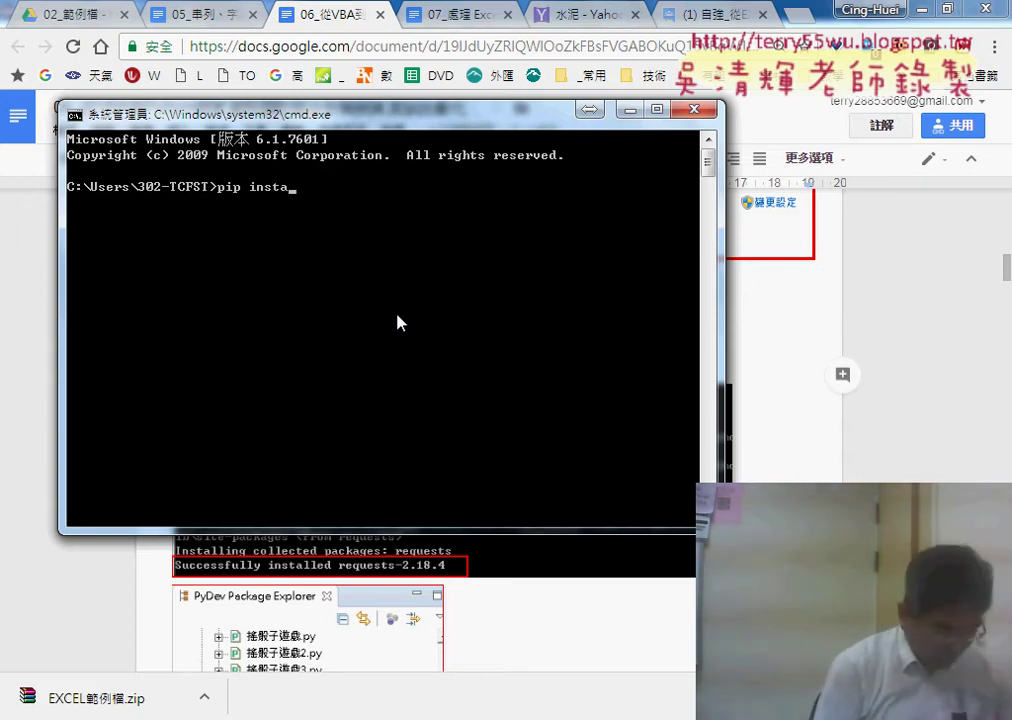
text(ll )
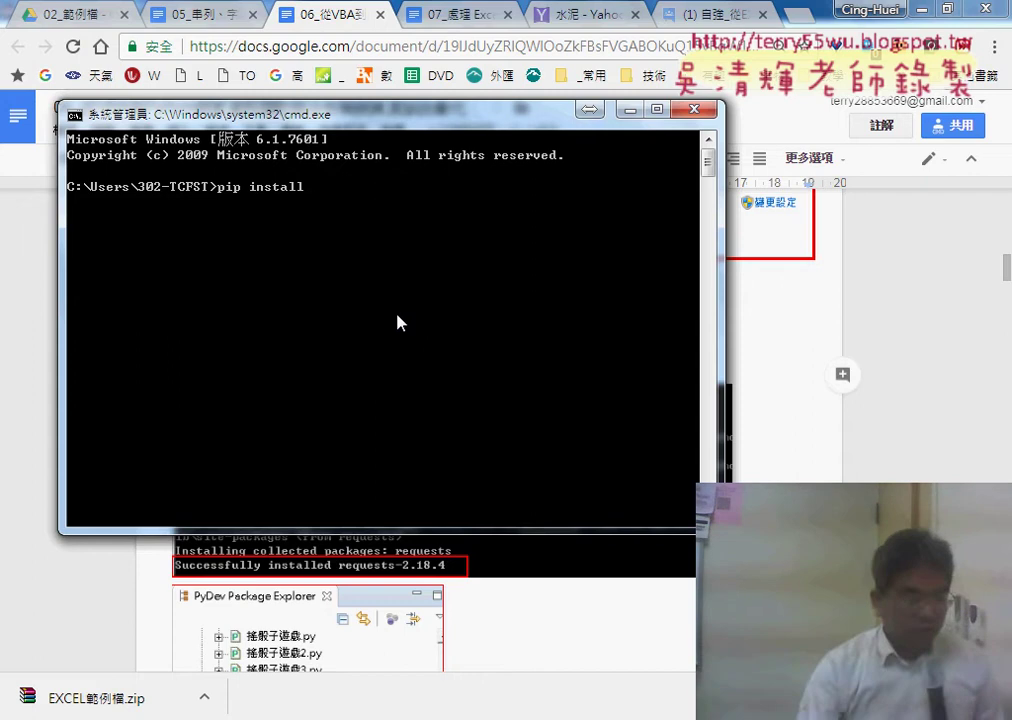
text(re)
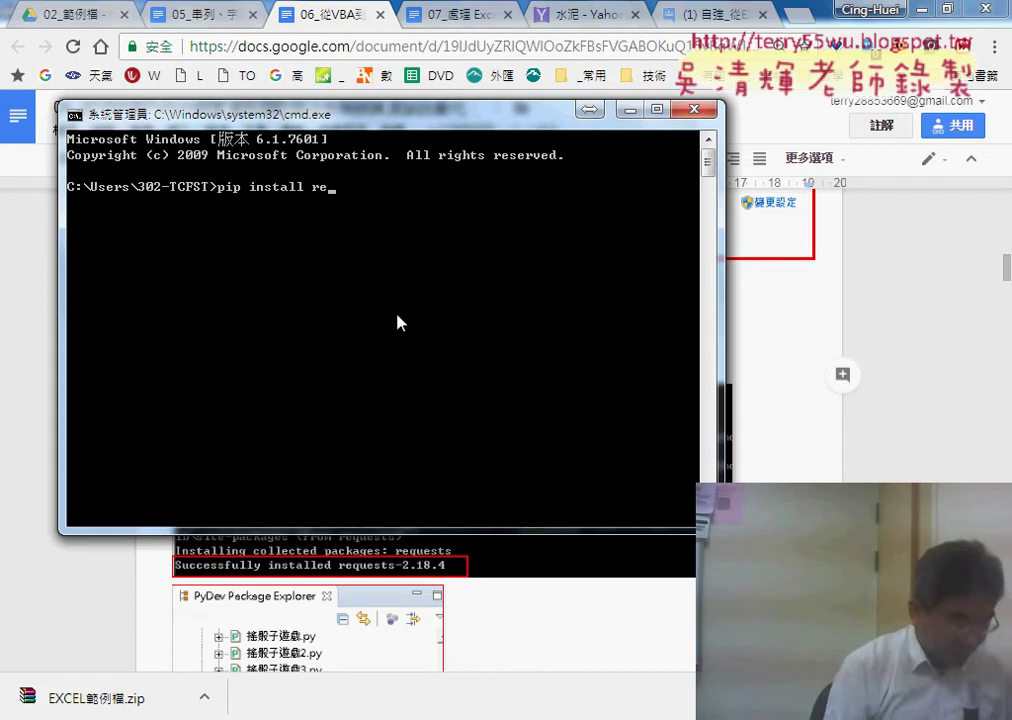
click(796, 326)
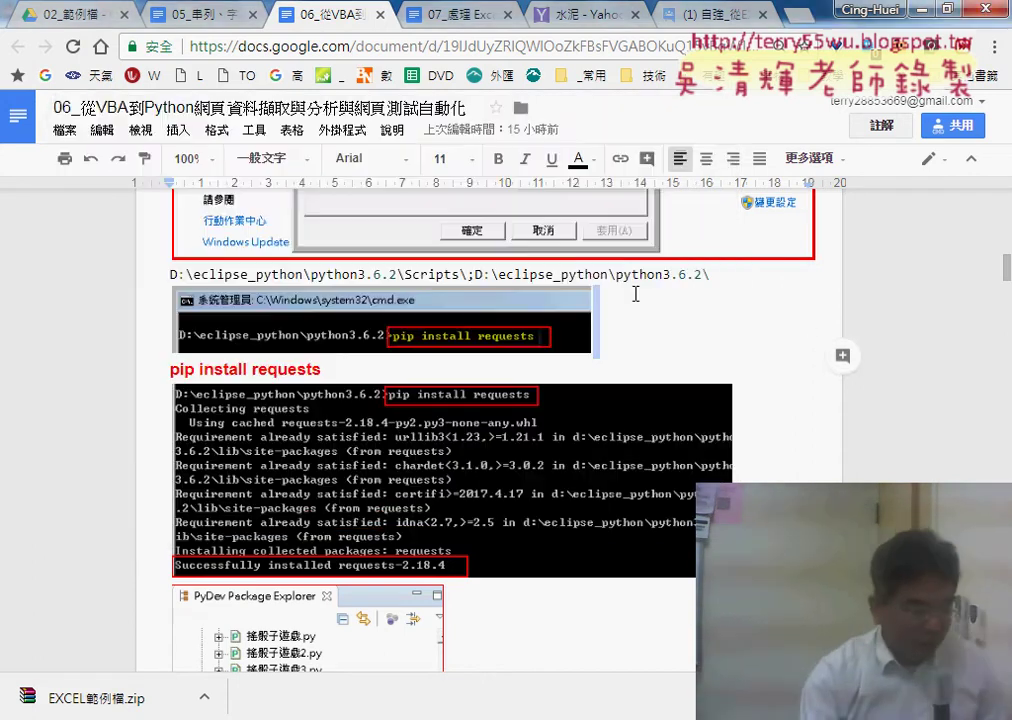
click(318, 368)
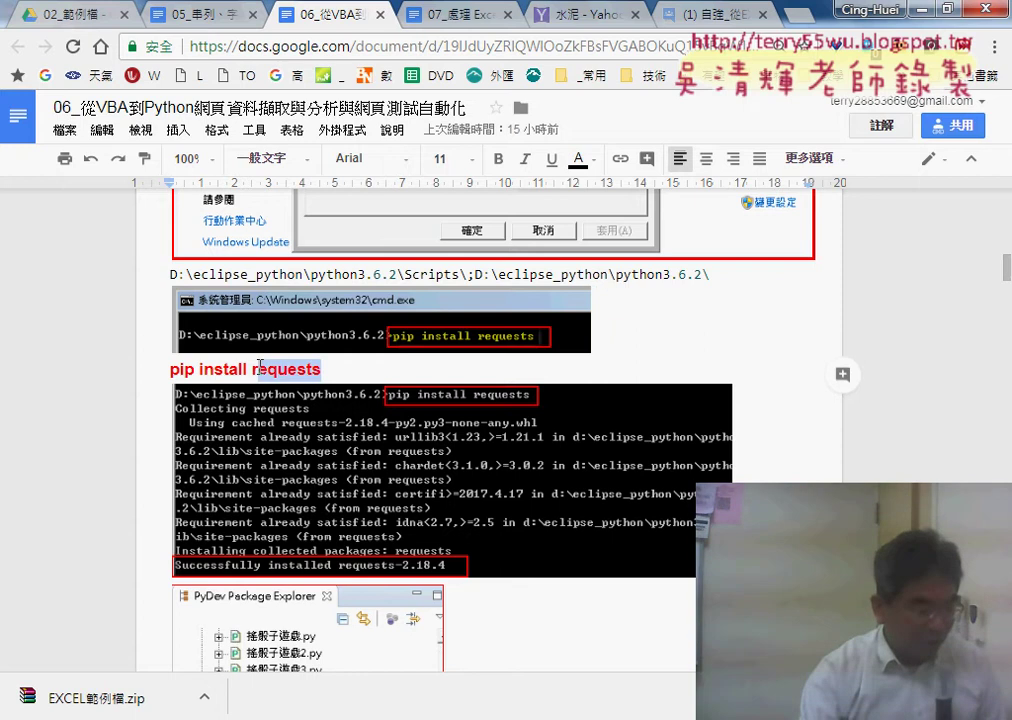
drag(260, 367, 253, 368)
key(super+c)
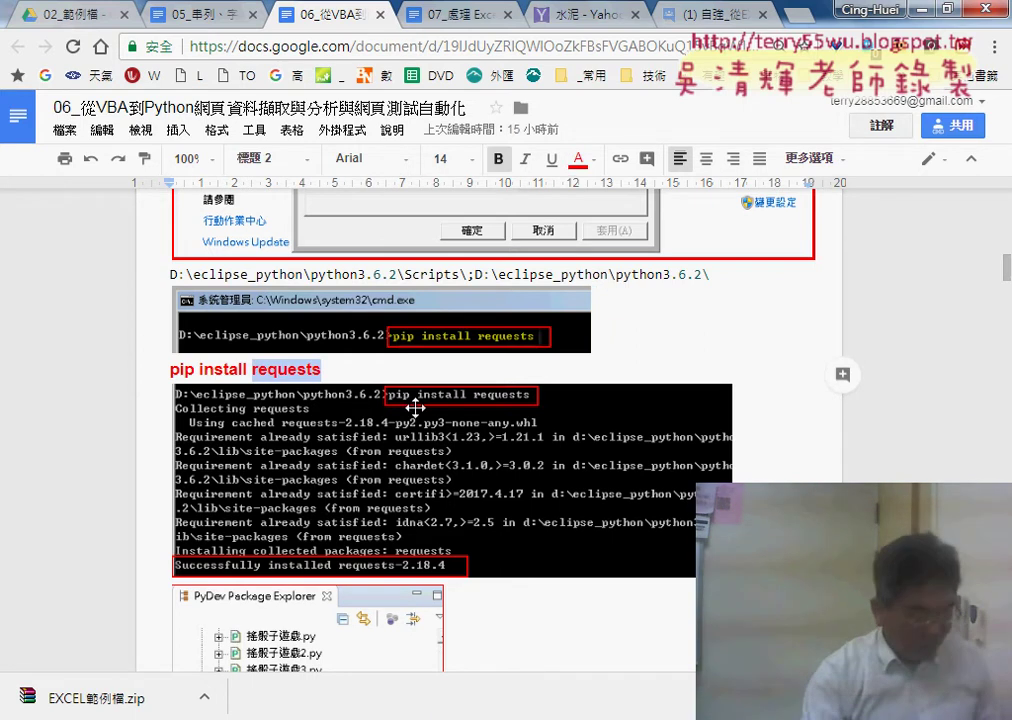
Paste in the package name to run 'pip install requests', getting the 'pip' not recognized error.
key(alt+Tab)
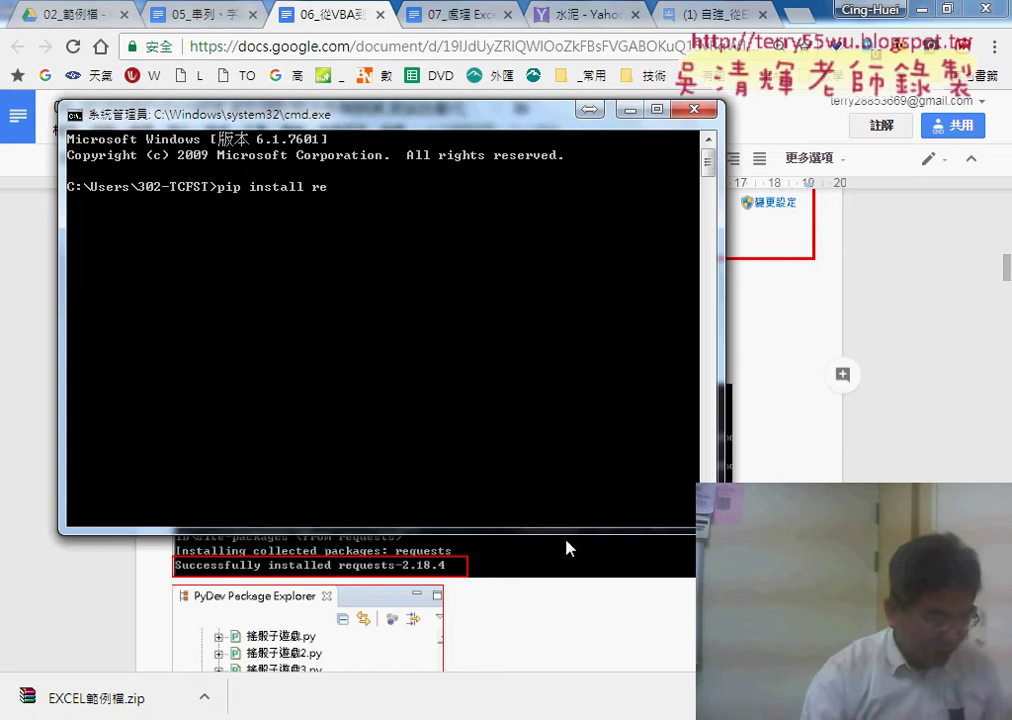
key(BackSpace)
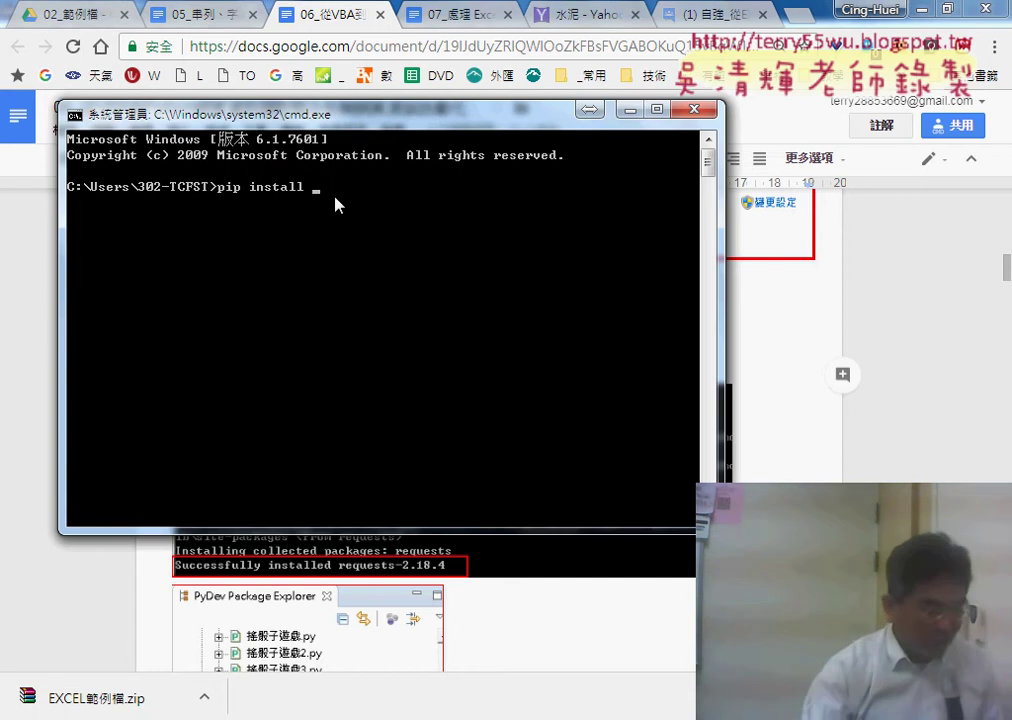
right_click(347, 201)
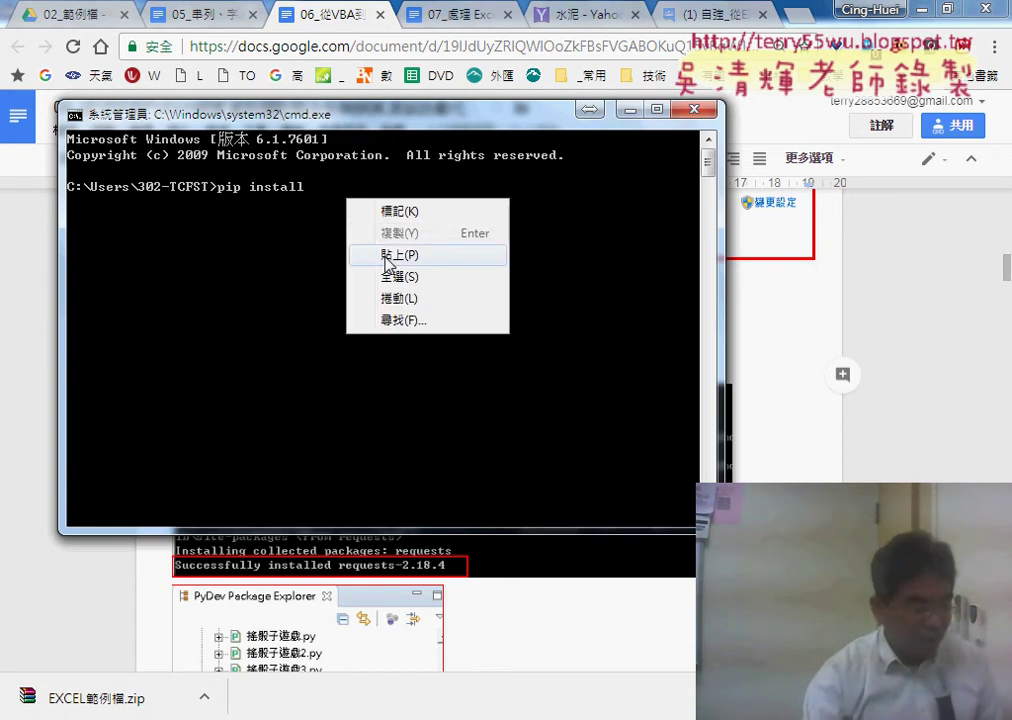
click(390, 256)
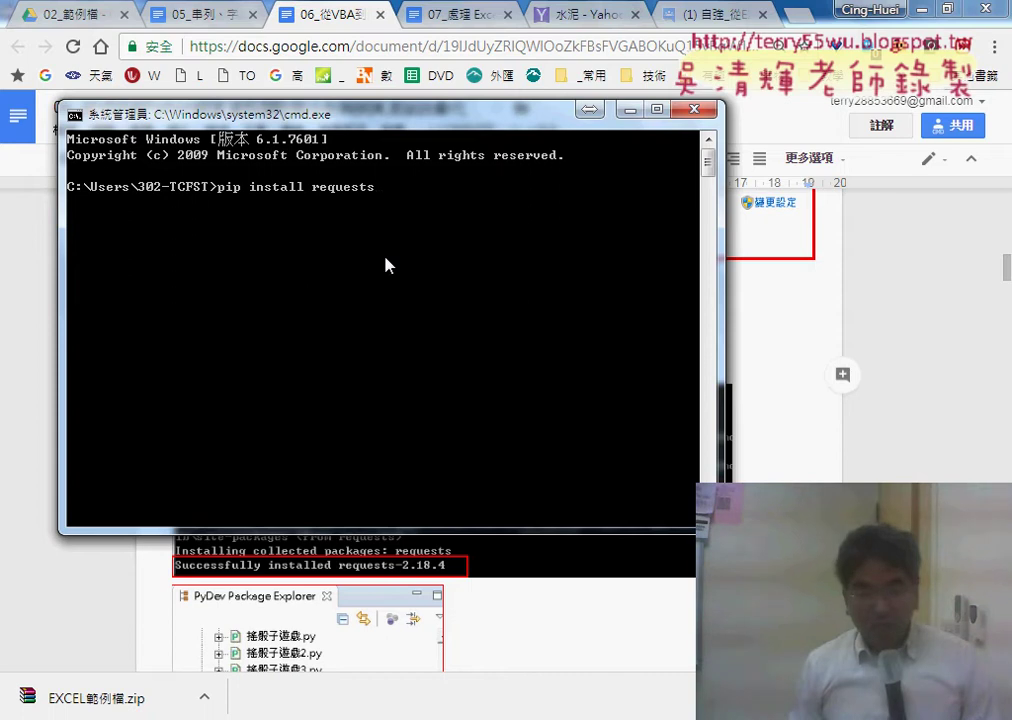
key(Return)
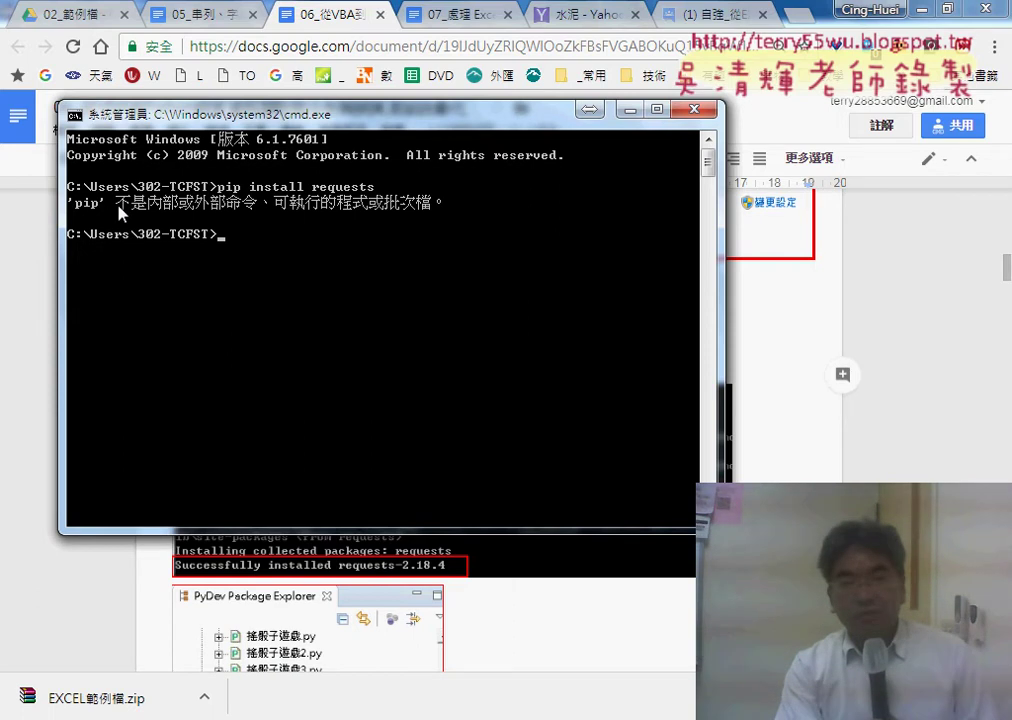
drag(436, 131, 453, 297)
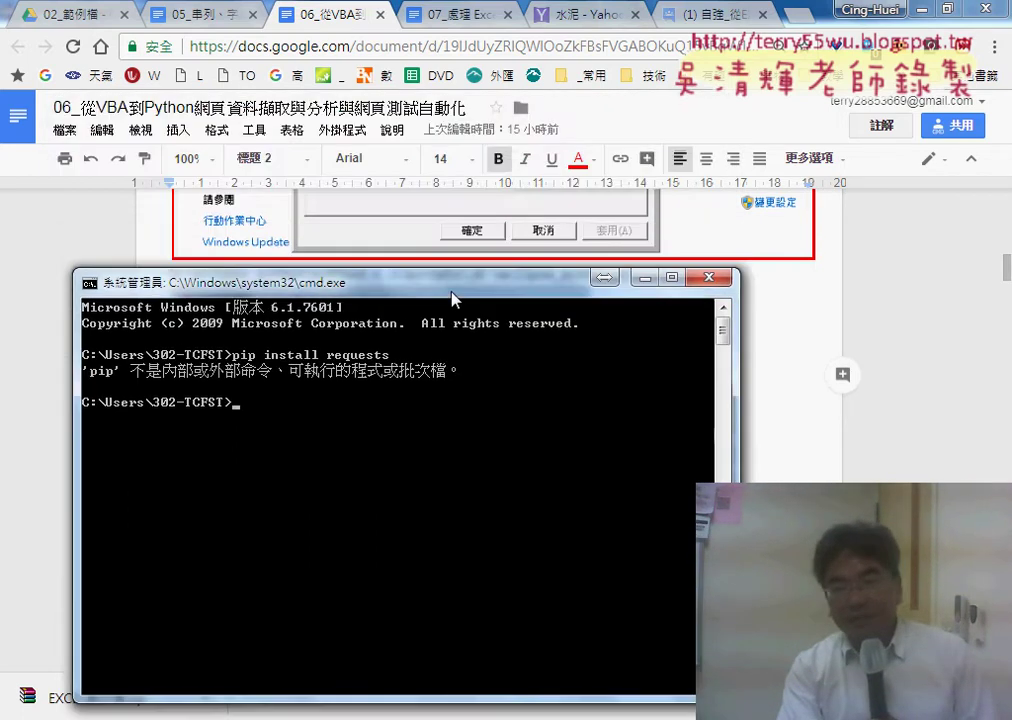
Find the Python path line in the notes and copy its Scripts path portion.
click(950, 370)
scroll(949, 370, up, 1)
scroll(948, 370, up, 3)
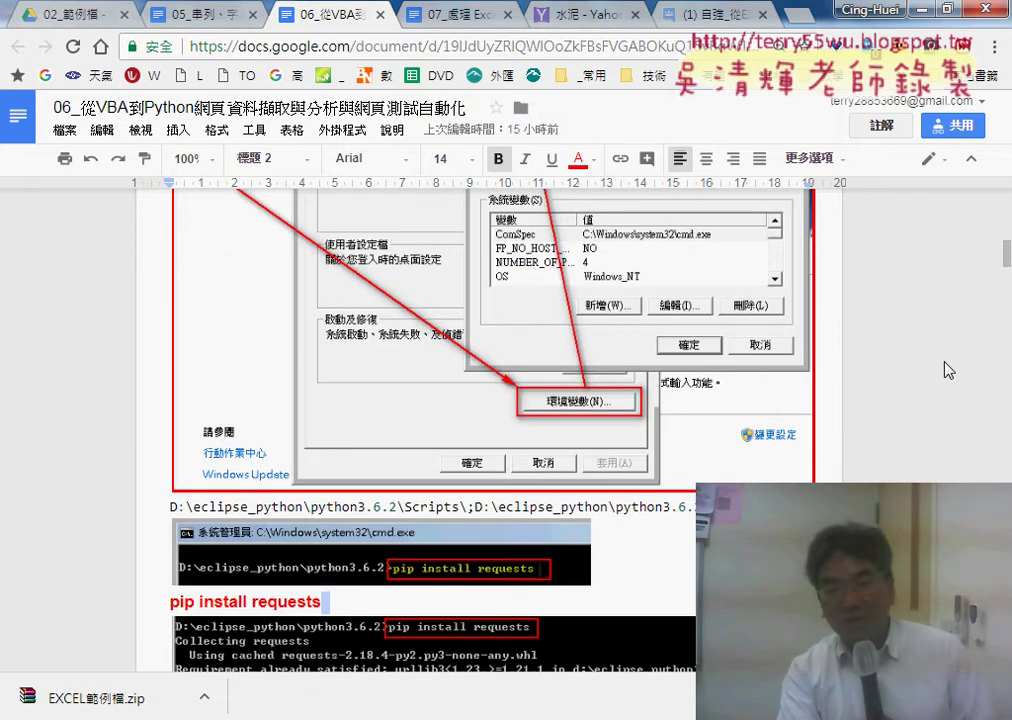
scroll(946, 370, up, 3)
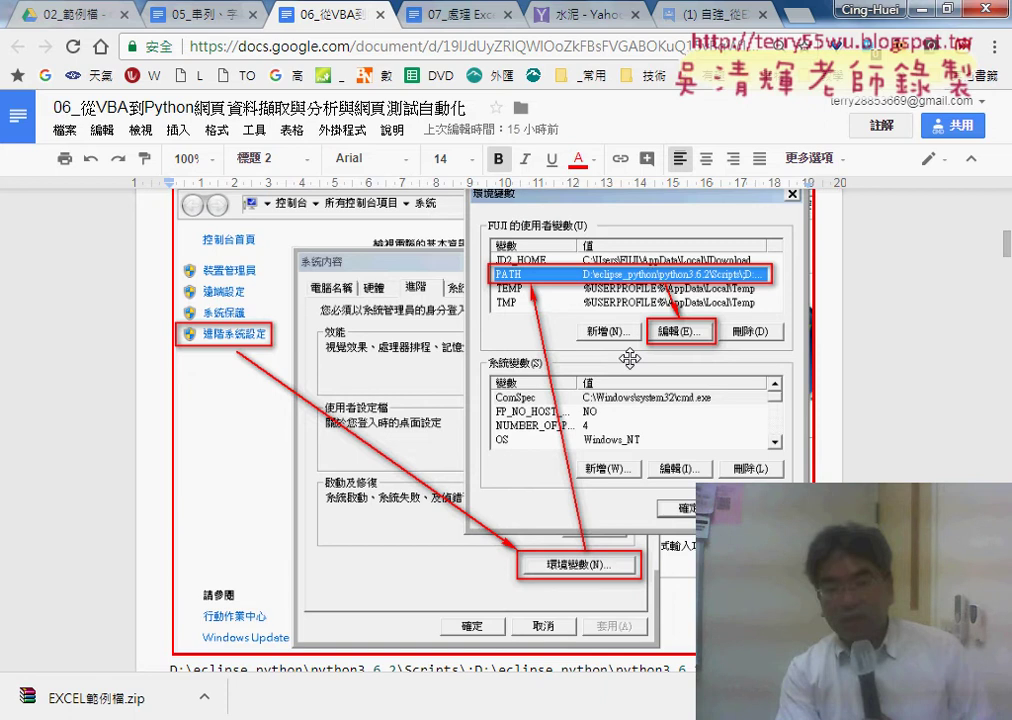
scroll(583, 404, down, 4)
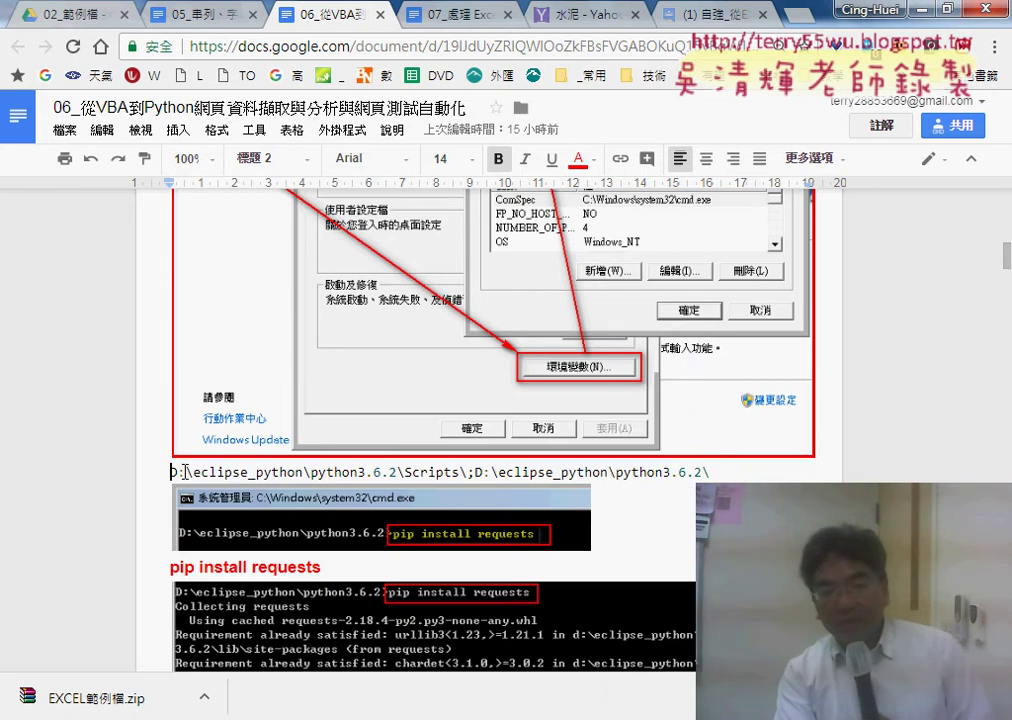
drag(184, 472, 398, 470)
drag(461, 472, 469, 472)
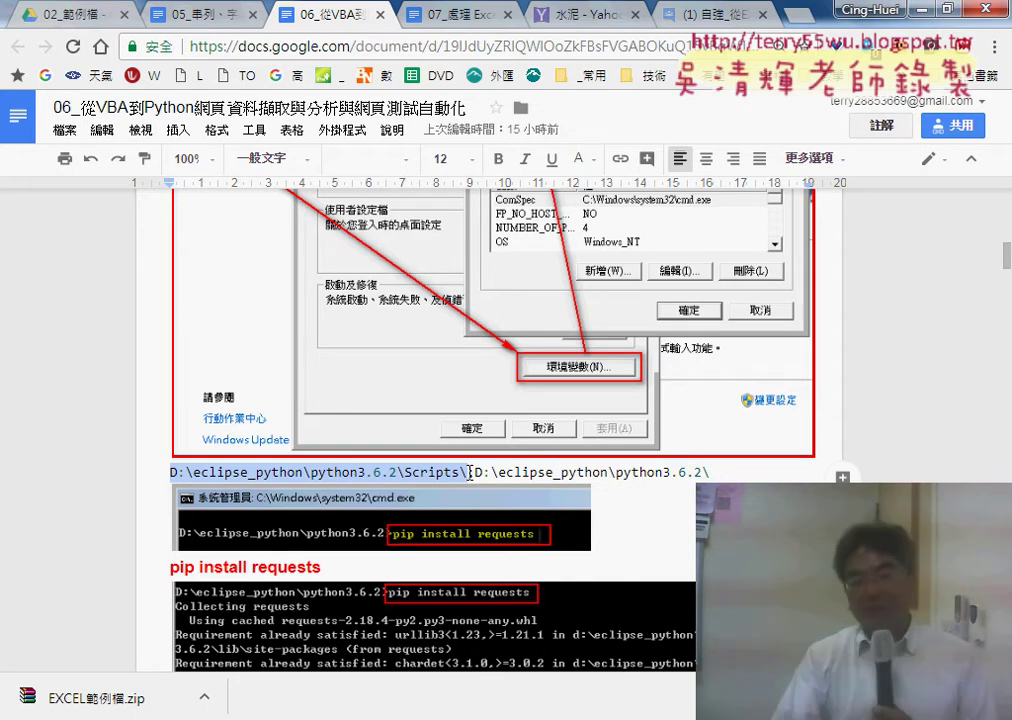
right_click(405, 469)
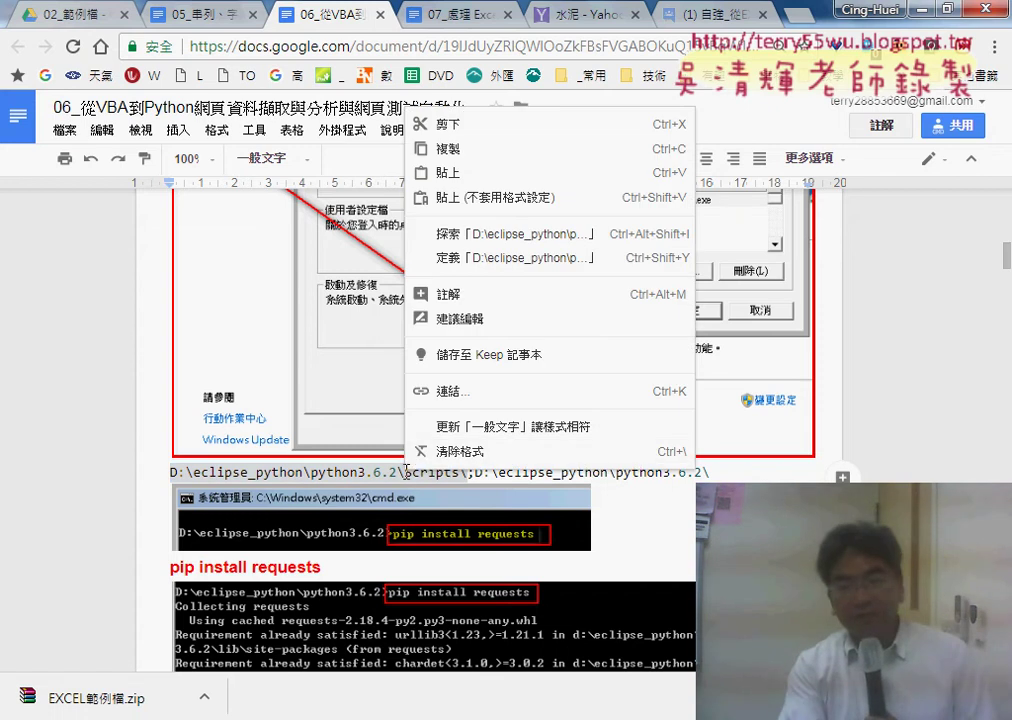
click(444, 148)
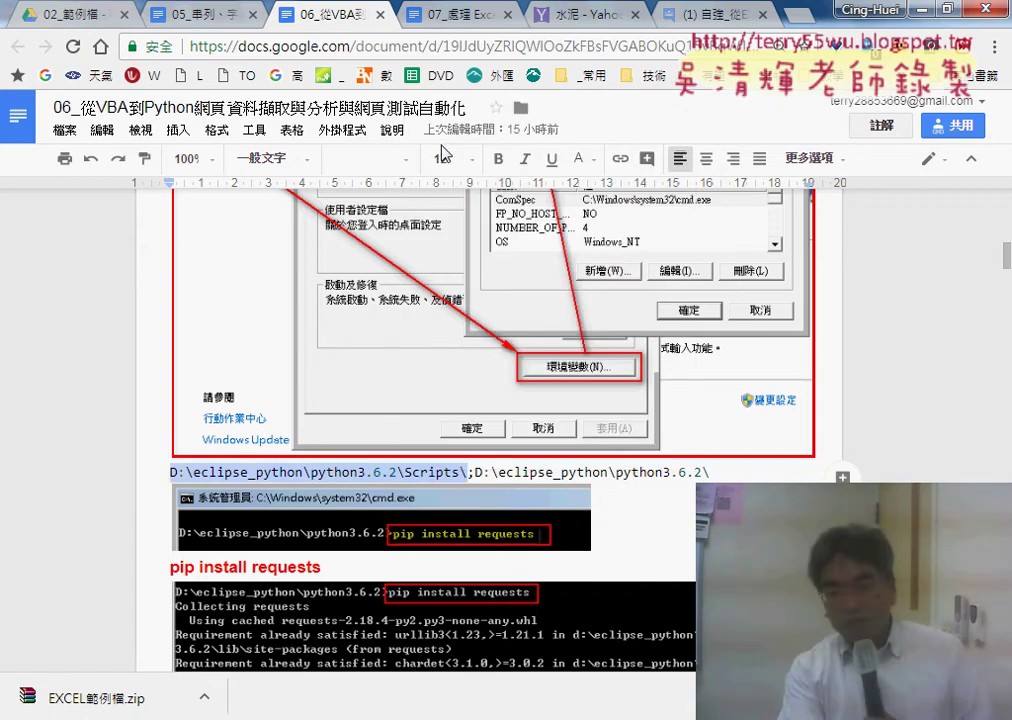
Copy the whole line D:\eclipse_python\python3.6.2\Scripts\;D:\eclipse_python\python3.6.2\ and open the Start menu.
drag(717, 470, 172, 471)
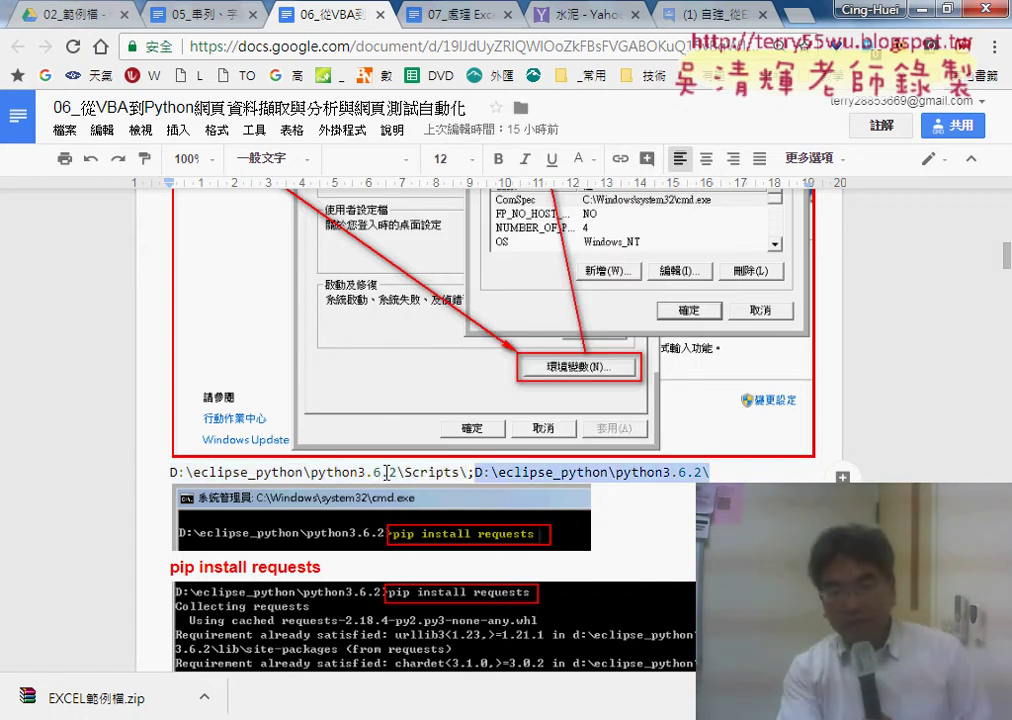
right_click(265, 468)
click(298, 150)
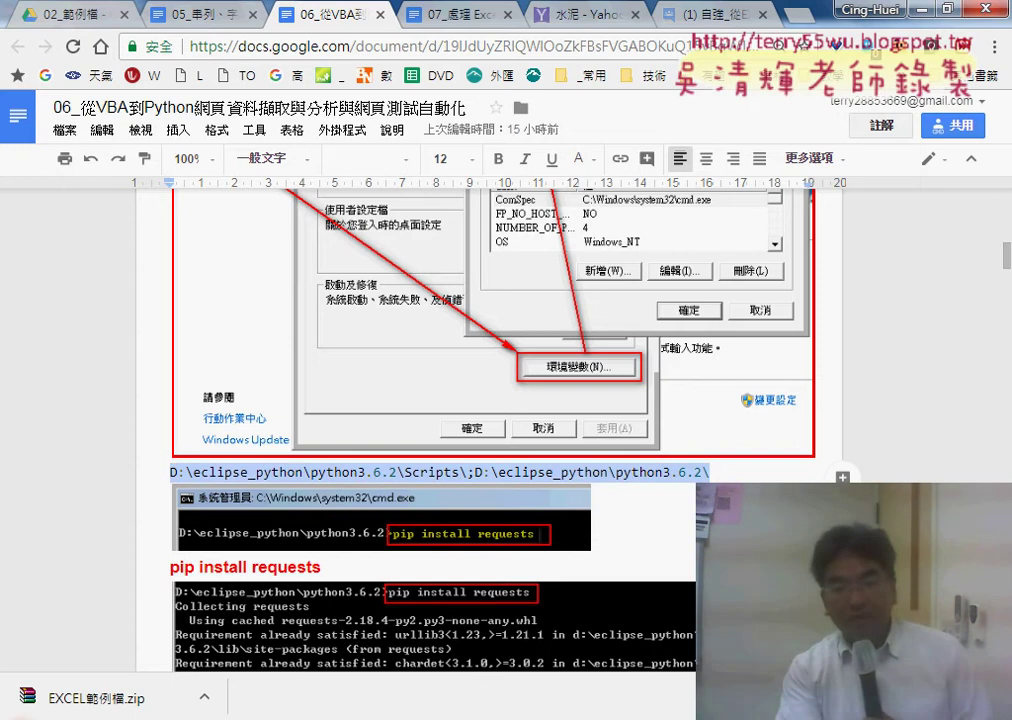
click(15, 705)
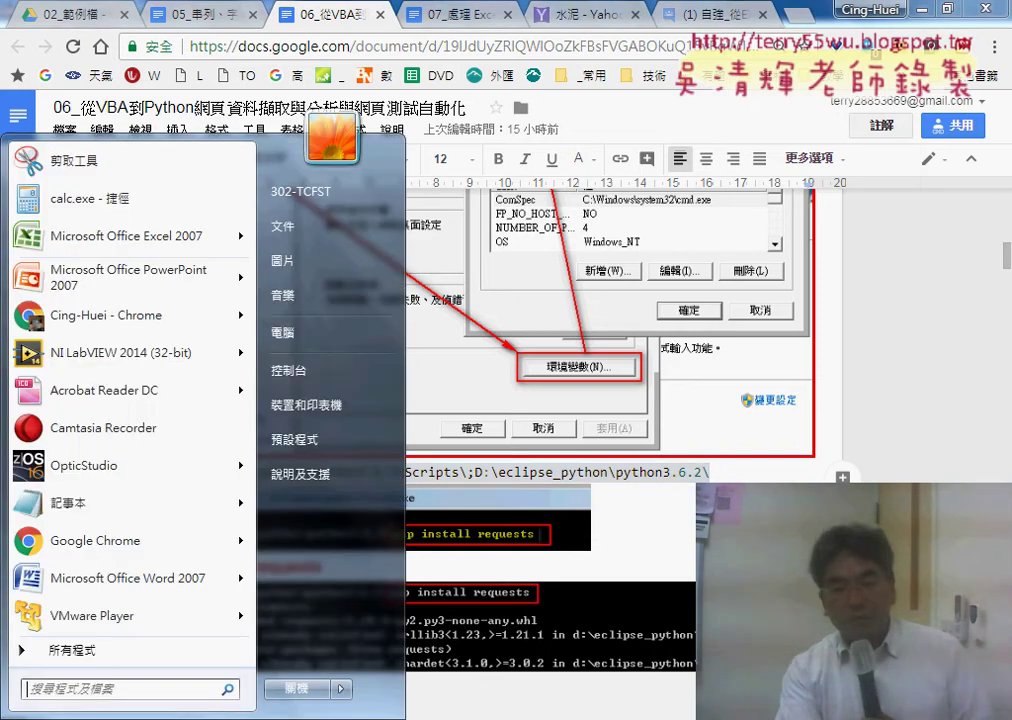
Open Environment Variables from the Computer's properties via Advanced system settings.
right_click(298, 337)
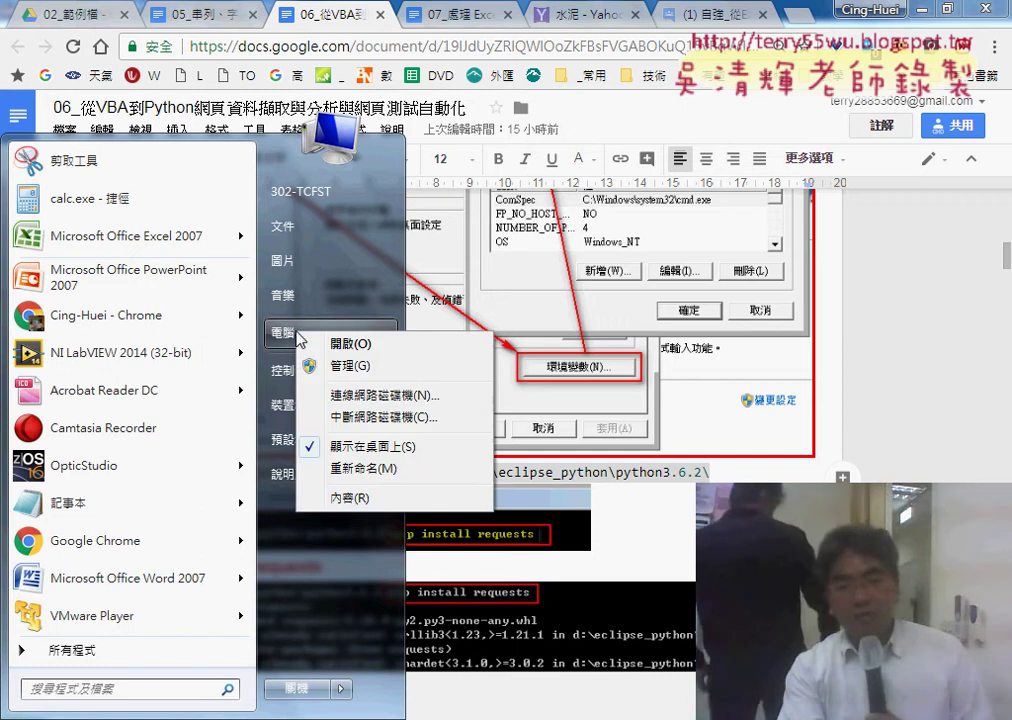
click(355, 500)
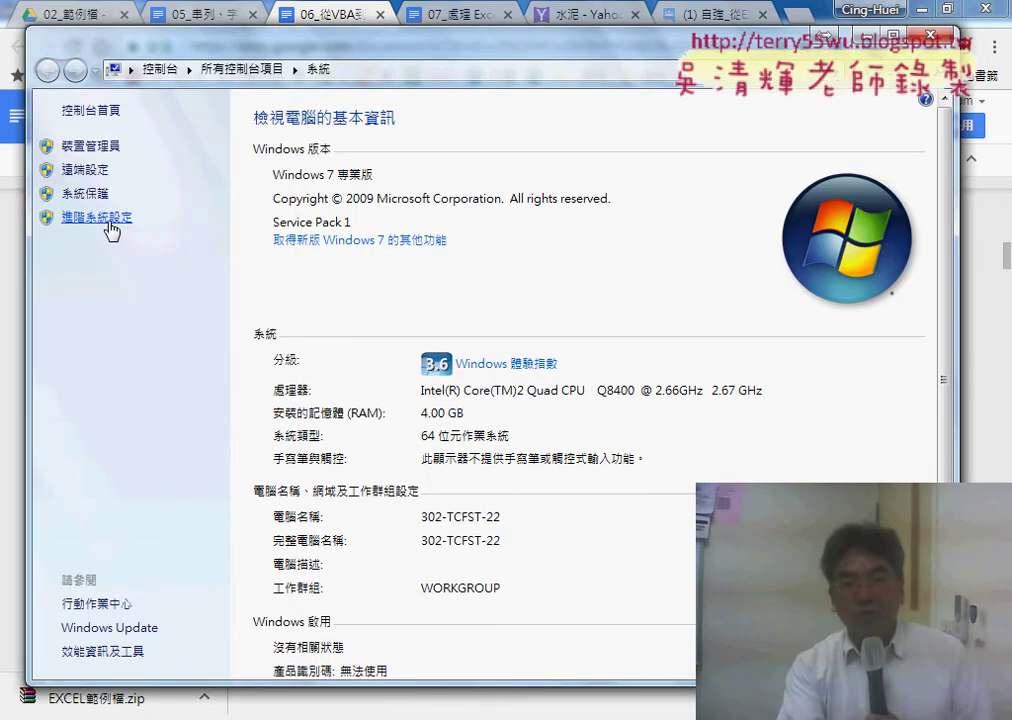
click(106, 218)
click(384, 412)
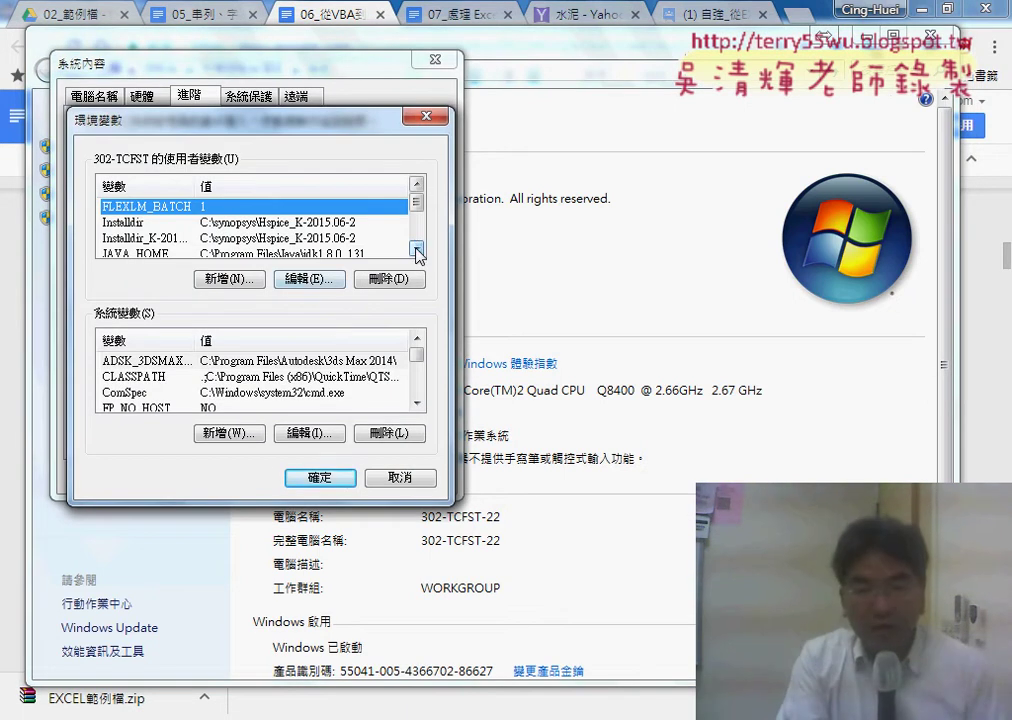
click(417, 249)
click(417, 249)
click(417, 249)
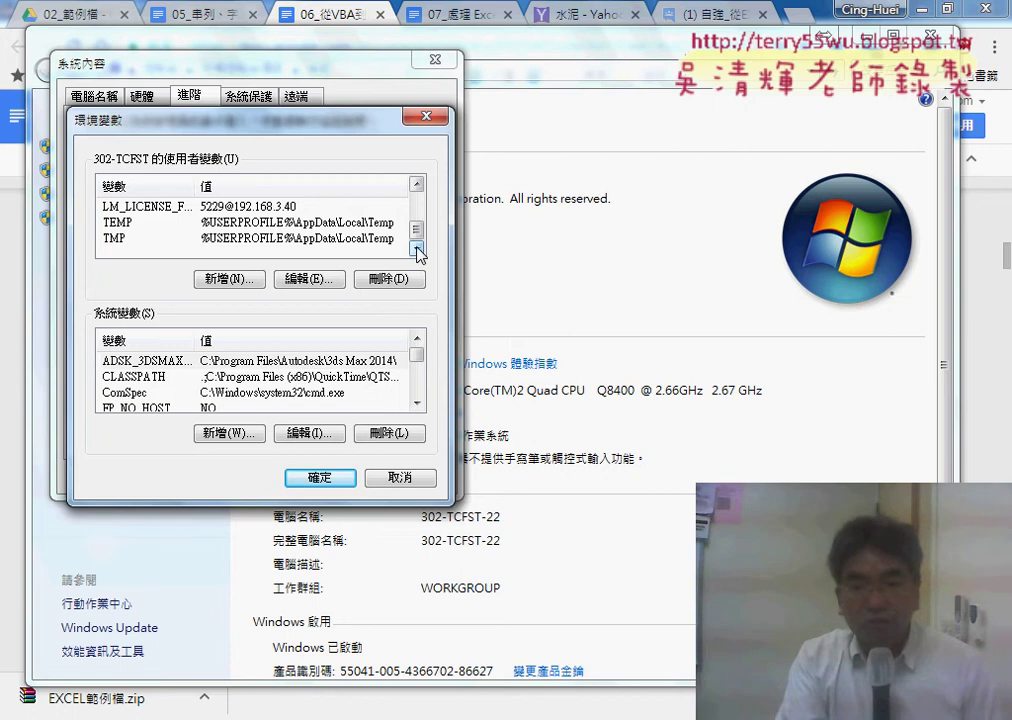
mouse_move(417, 229)
mouse_down()
mouse_move(418, 198)
mouse_move(276, 289)
mouse_up()
Create a user variable PATH with the pasted Python paths and confirm all dialogs.
click(234, 284)
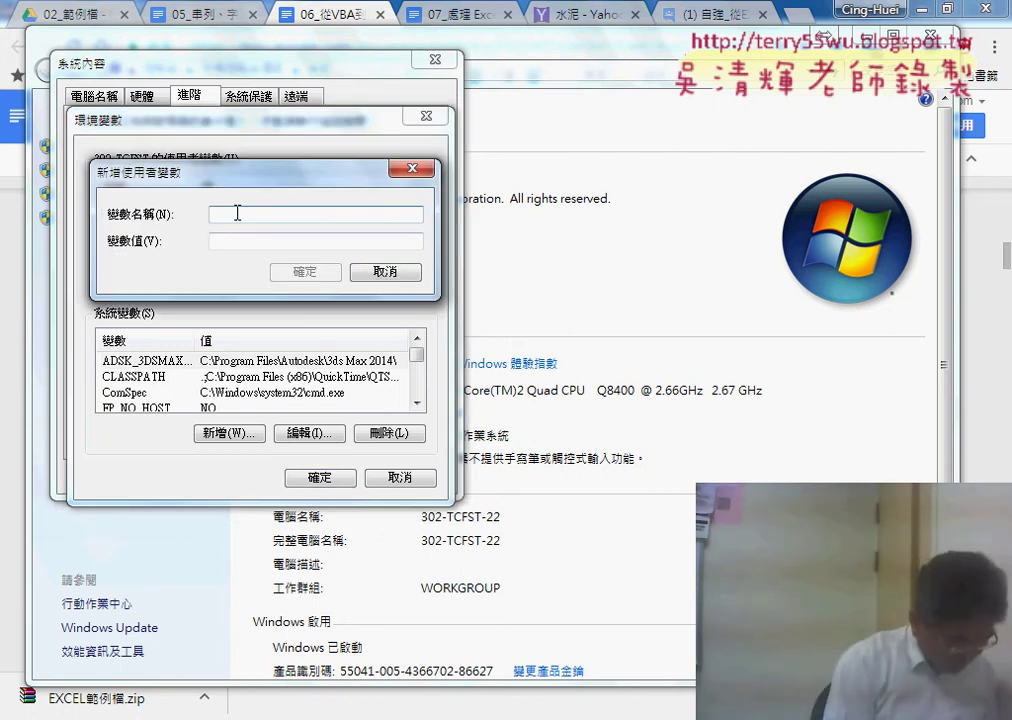
text(PATH)
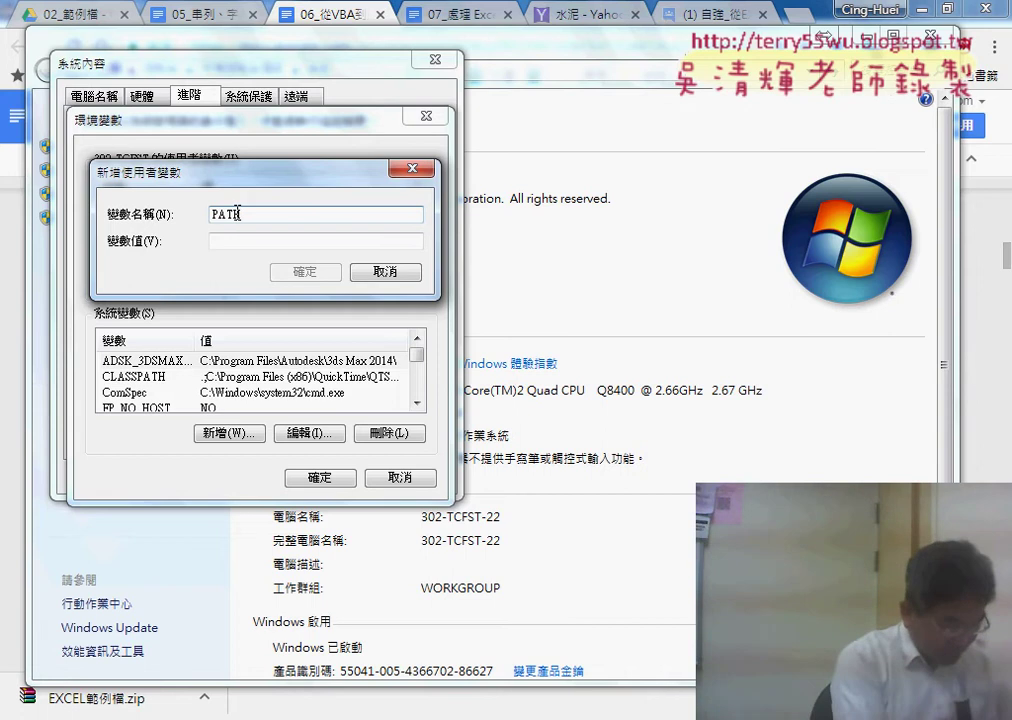
key(Tab)
key(ctrl+v)
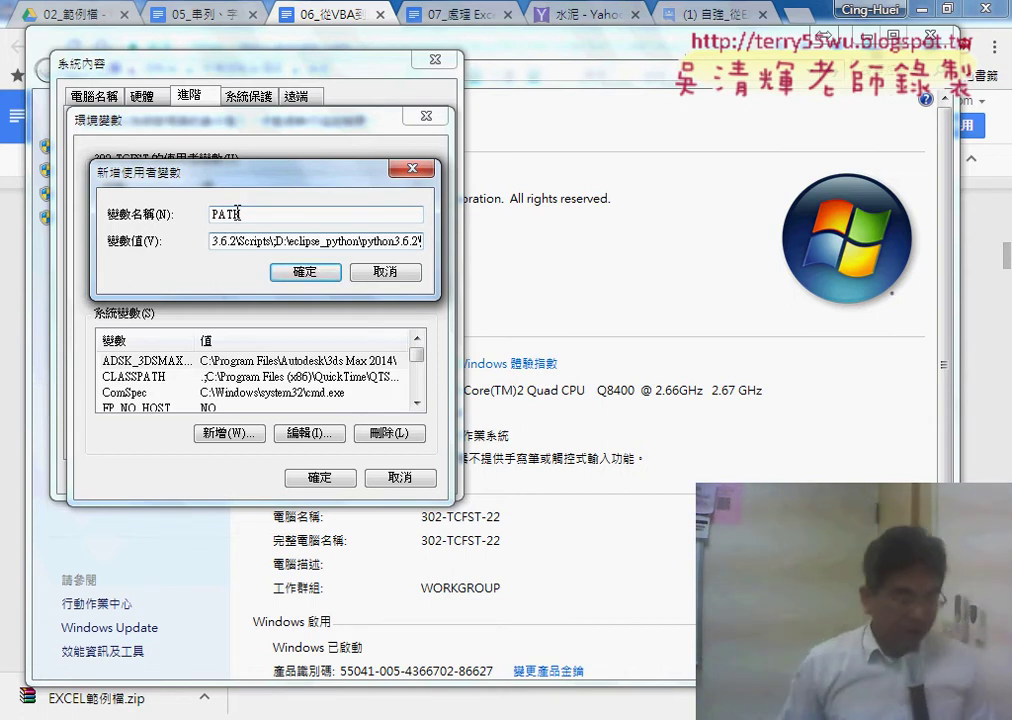
click(312, 276)
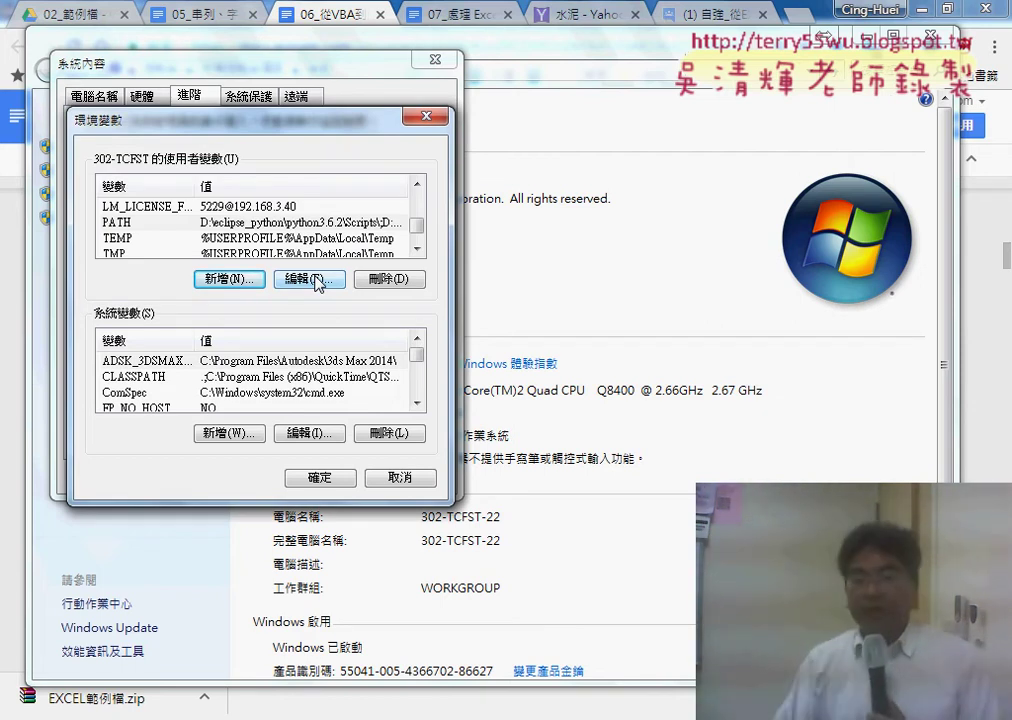
click(356, 225)
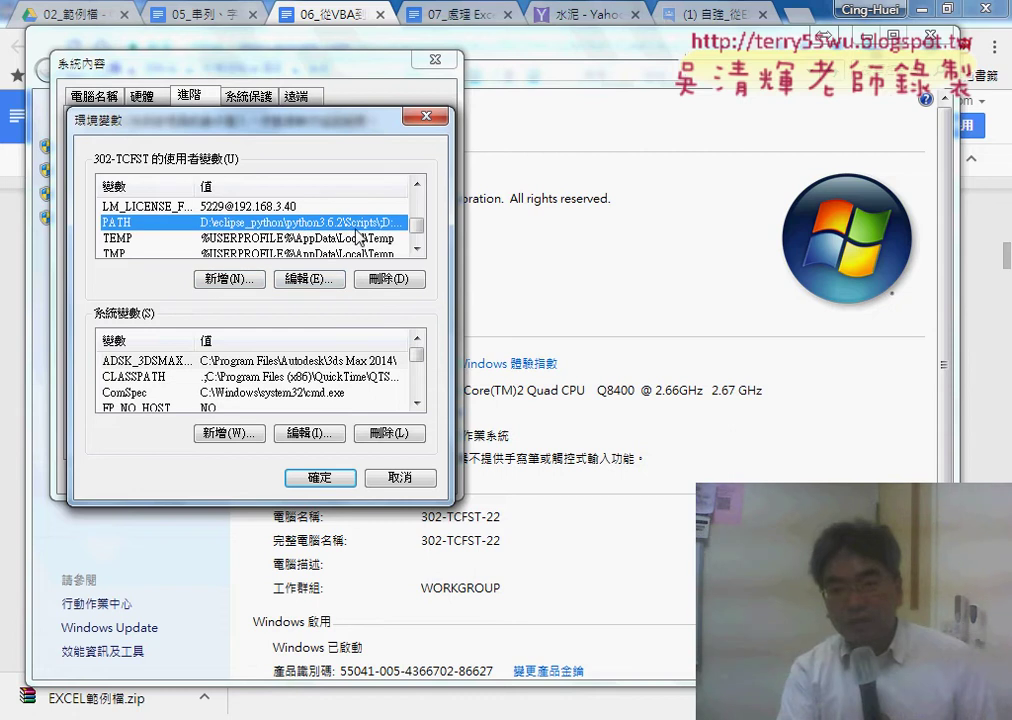
click(335, 477)
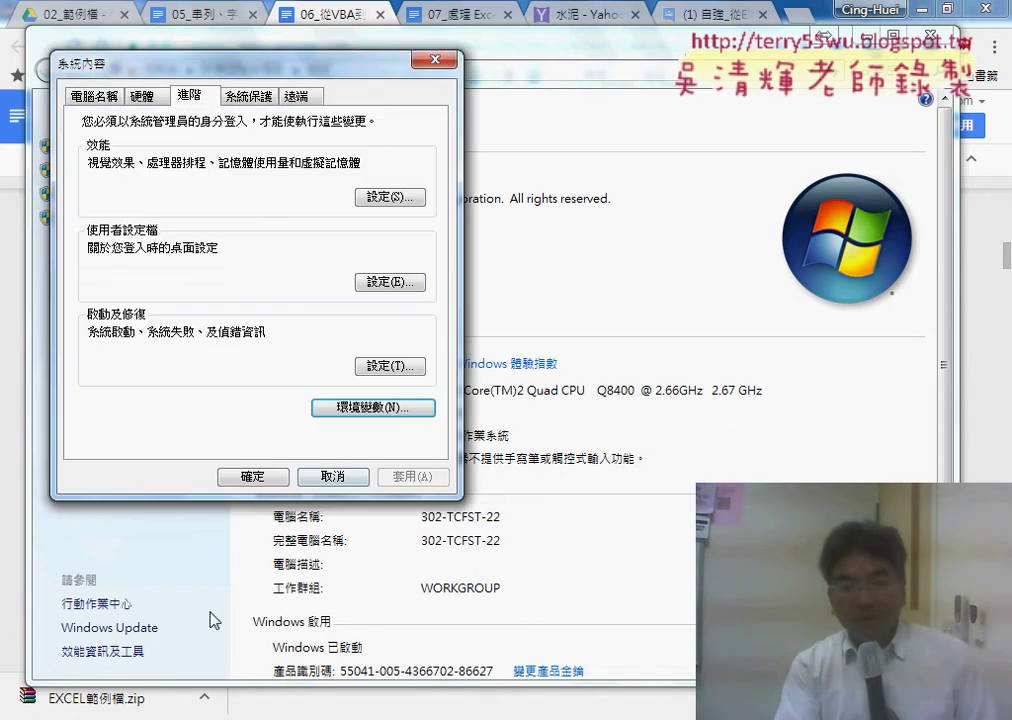
click(257, 476)
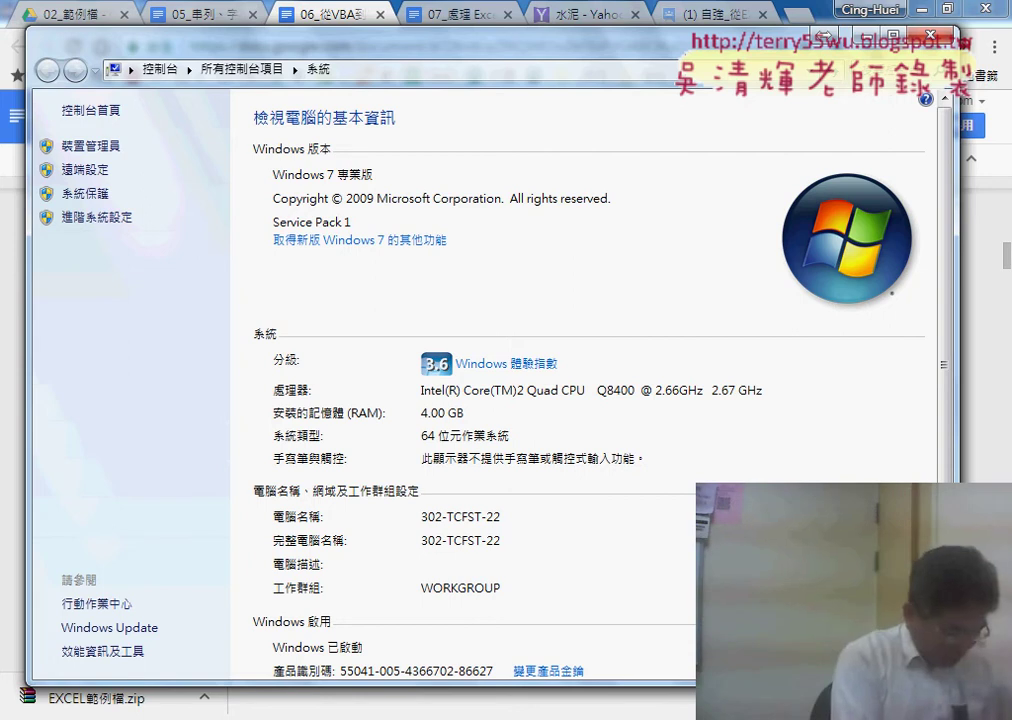
Try opening the copied Scripts path from the Run box, which reports the location as unavailable.
key(super+r)
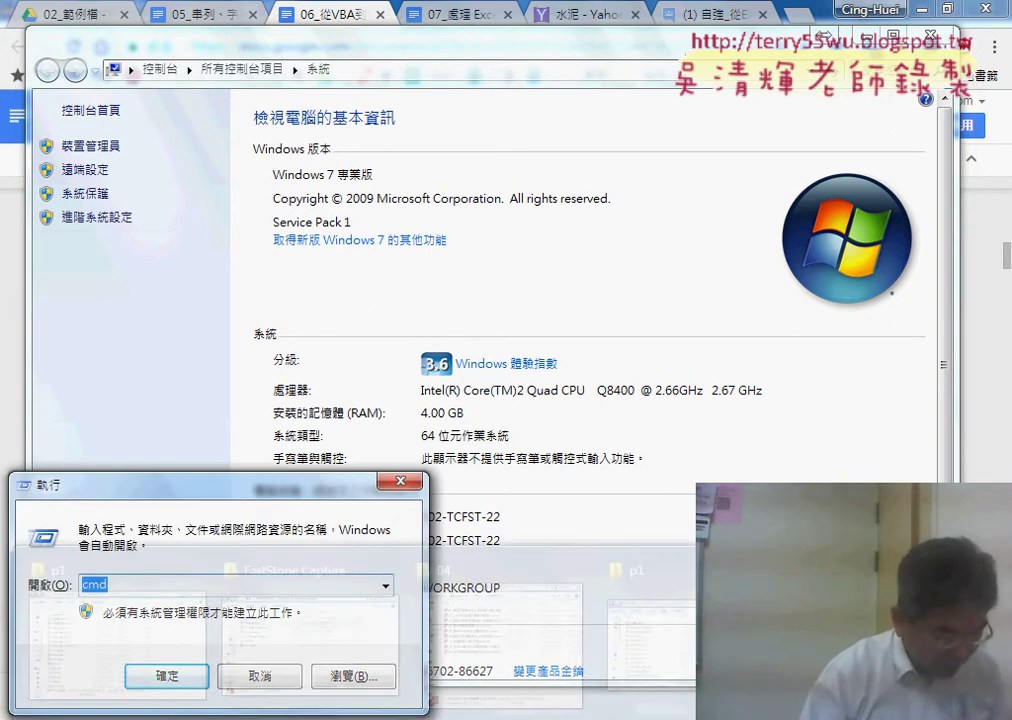
mouse_move(390, 715)
click(390, 610)
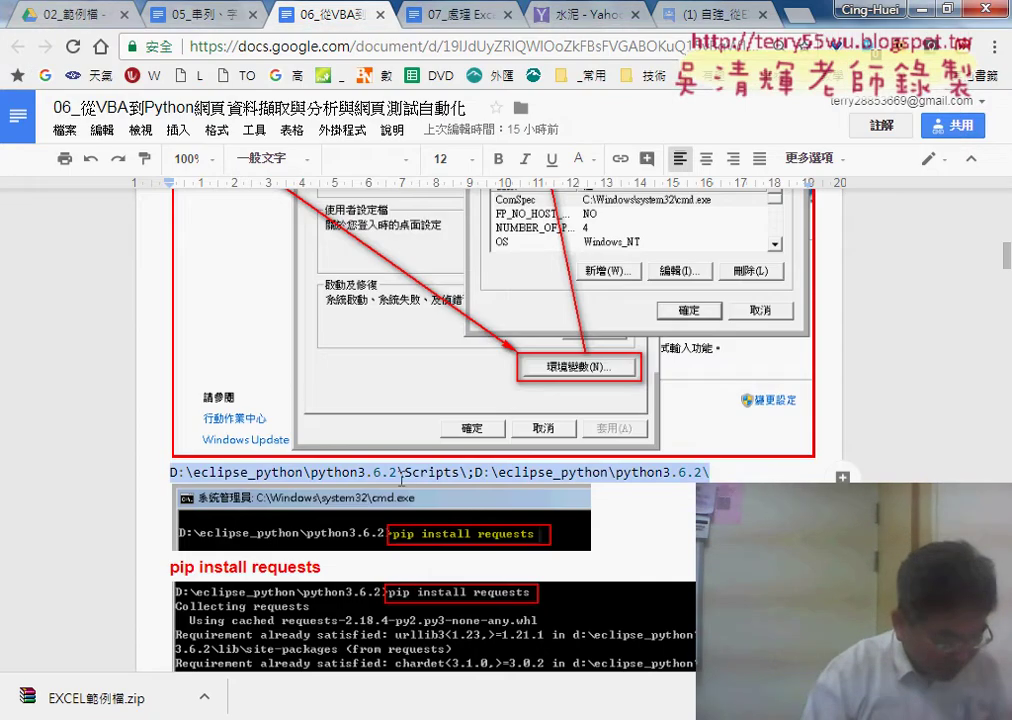
click(400, 474)
drag(438, 473, 172, 470)
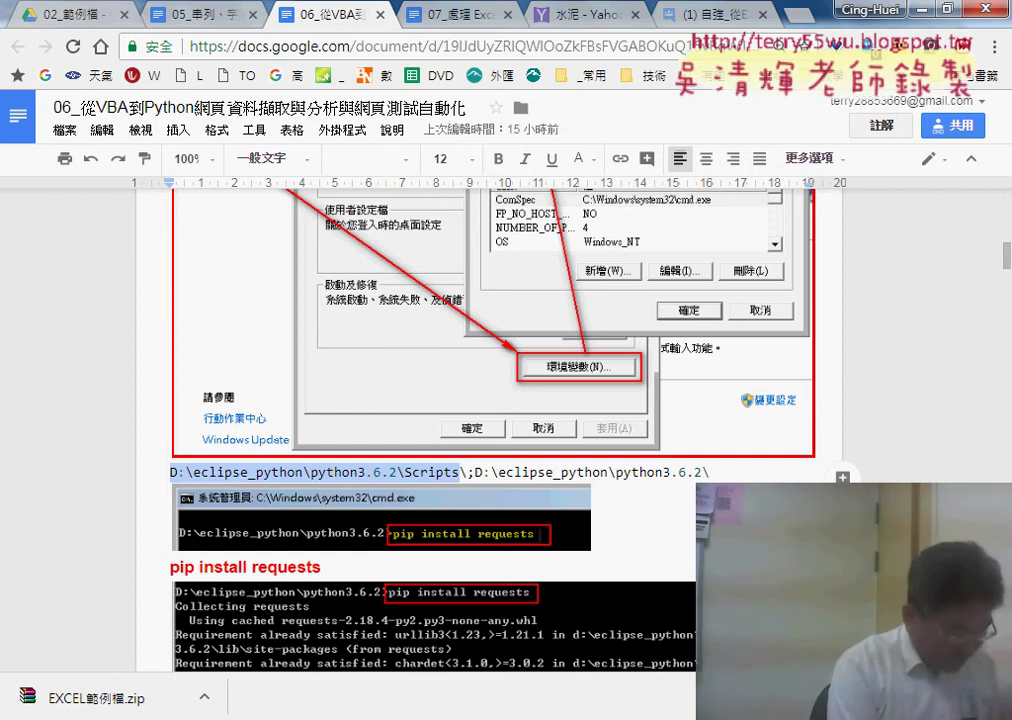
key(super+r)
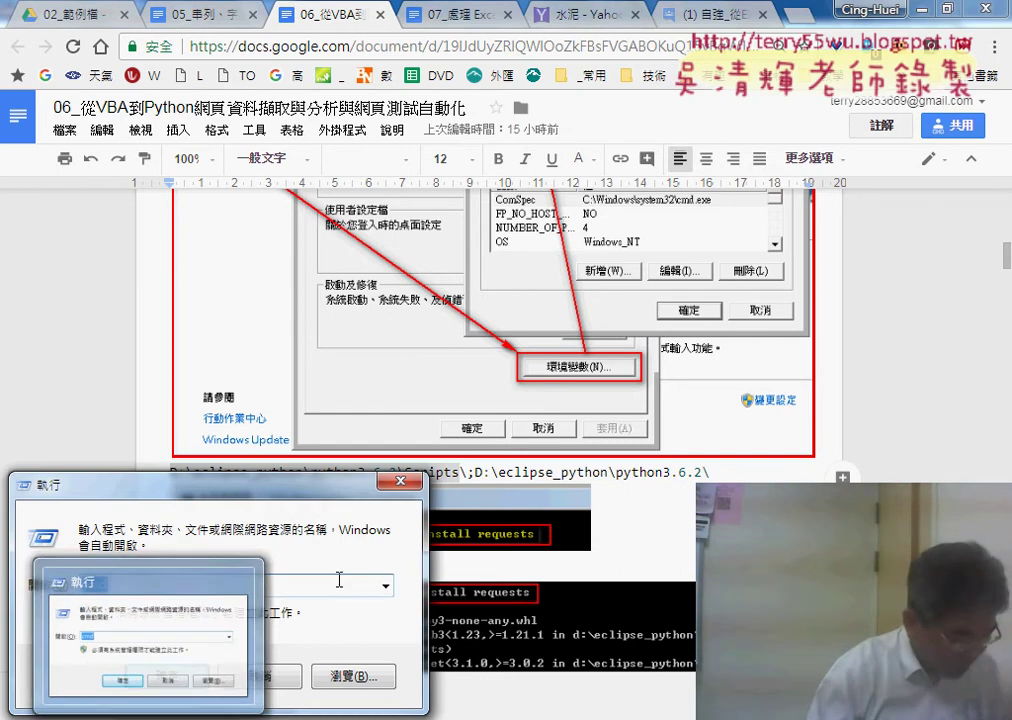
click(135, 584)
text(D:\eclipse_python\python3.6.2\Scripts)
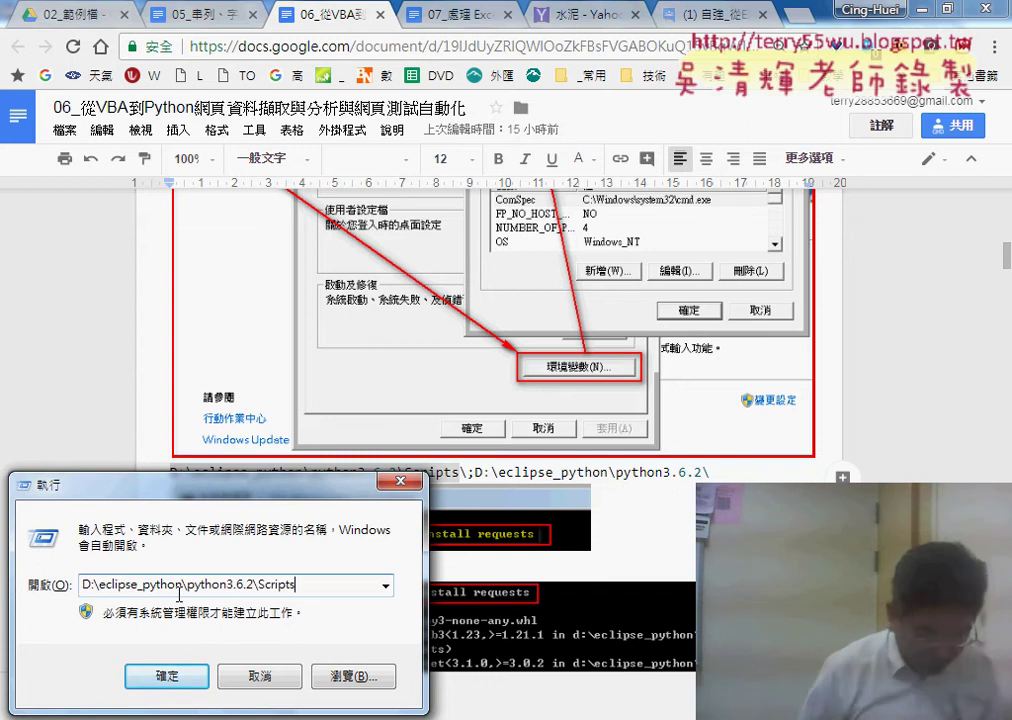
key(Return)
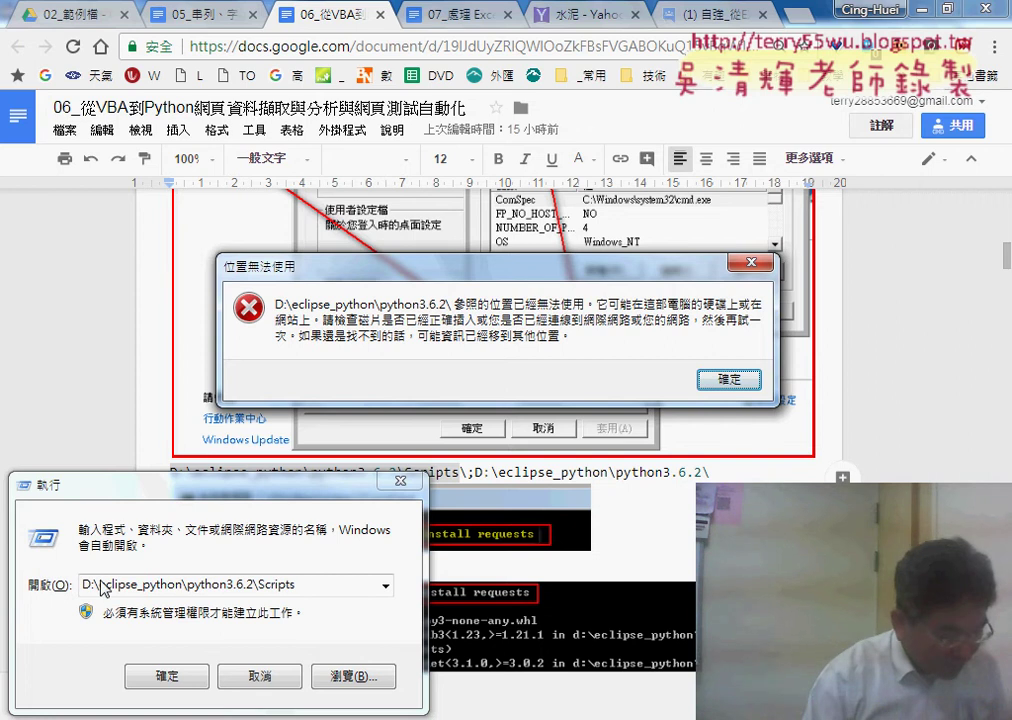
key(Return)
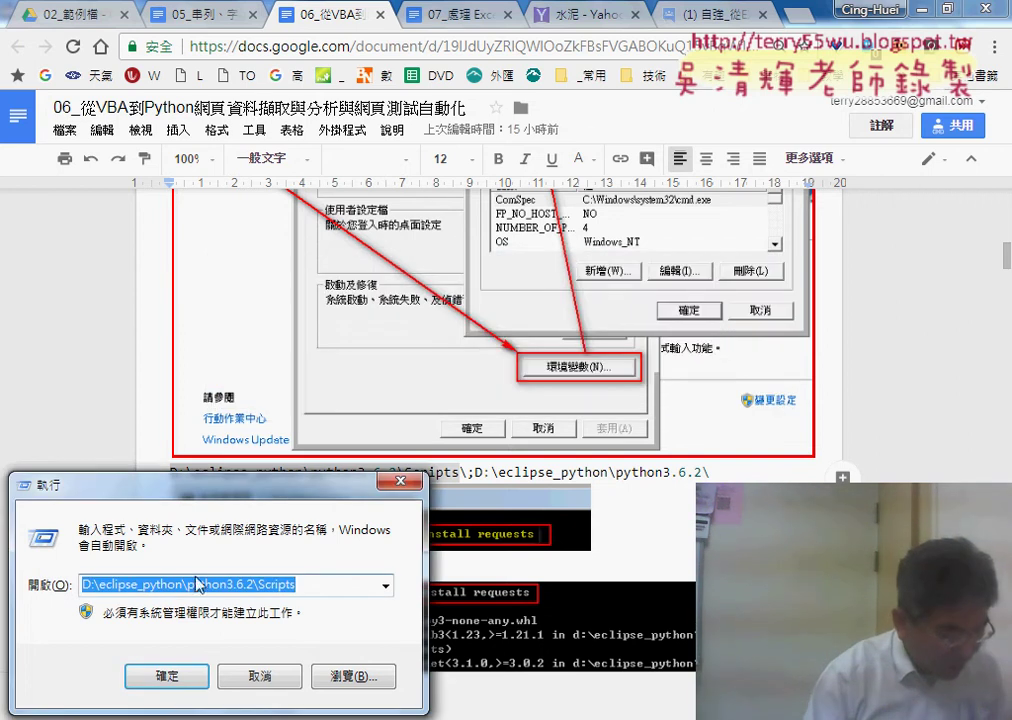
Shorten the path to D:\python3.6.2\Scripts and retry, getting the same unavailable error.
click(204, 585)
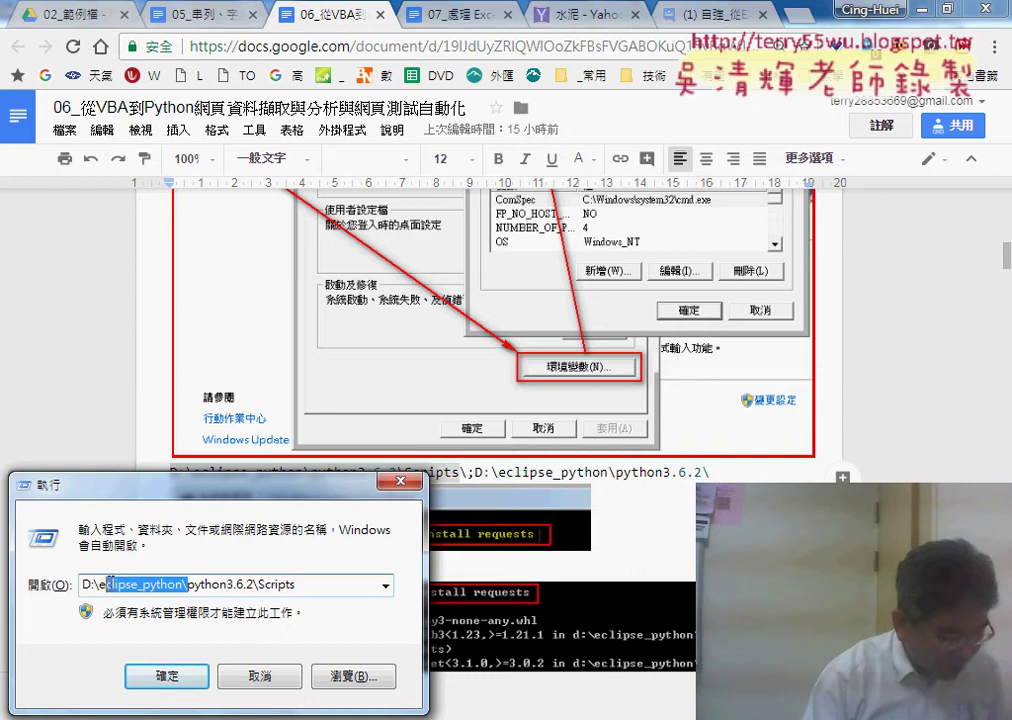
drag(106, 584, 100, 584)
key(Delete)
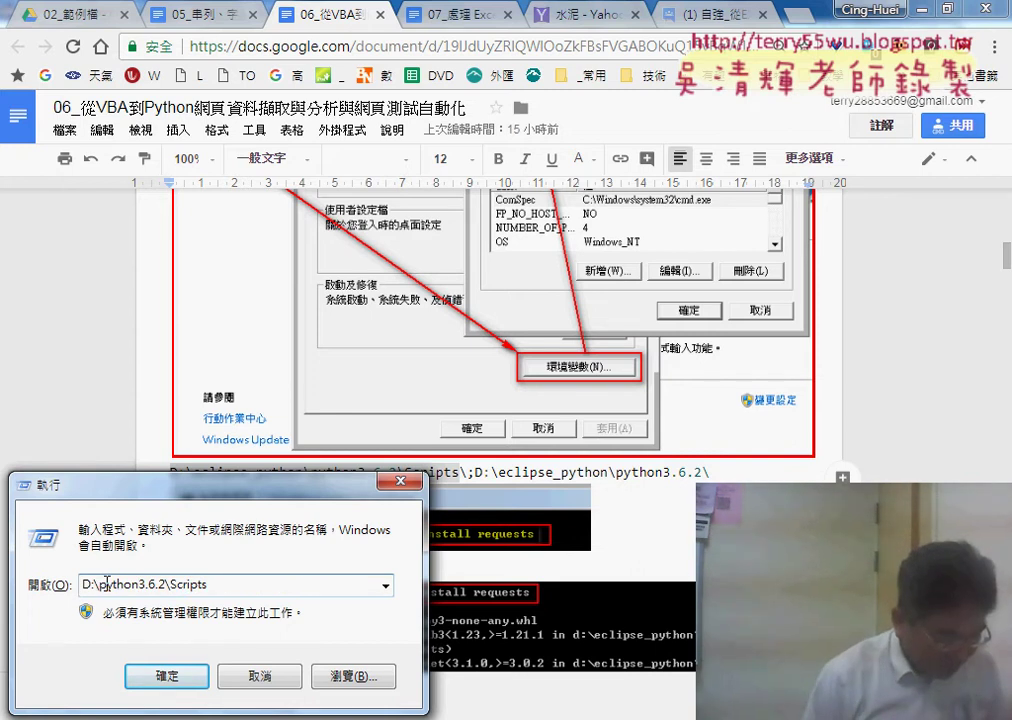
drag(220, 484, 507, 184)
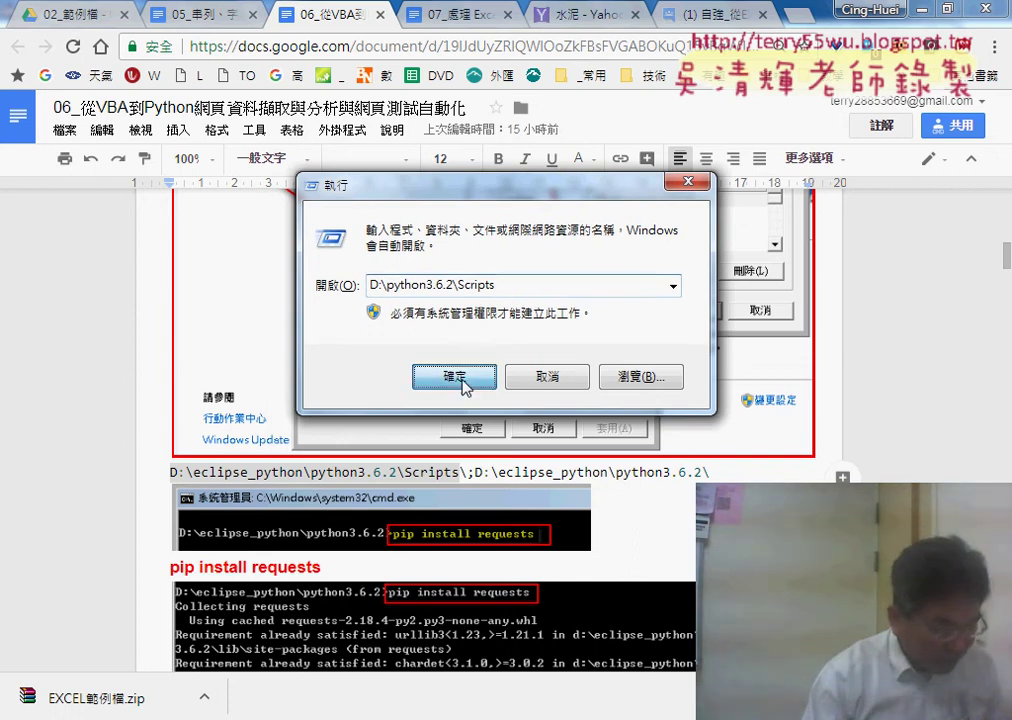
click(464, 384)
key(Return)
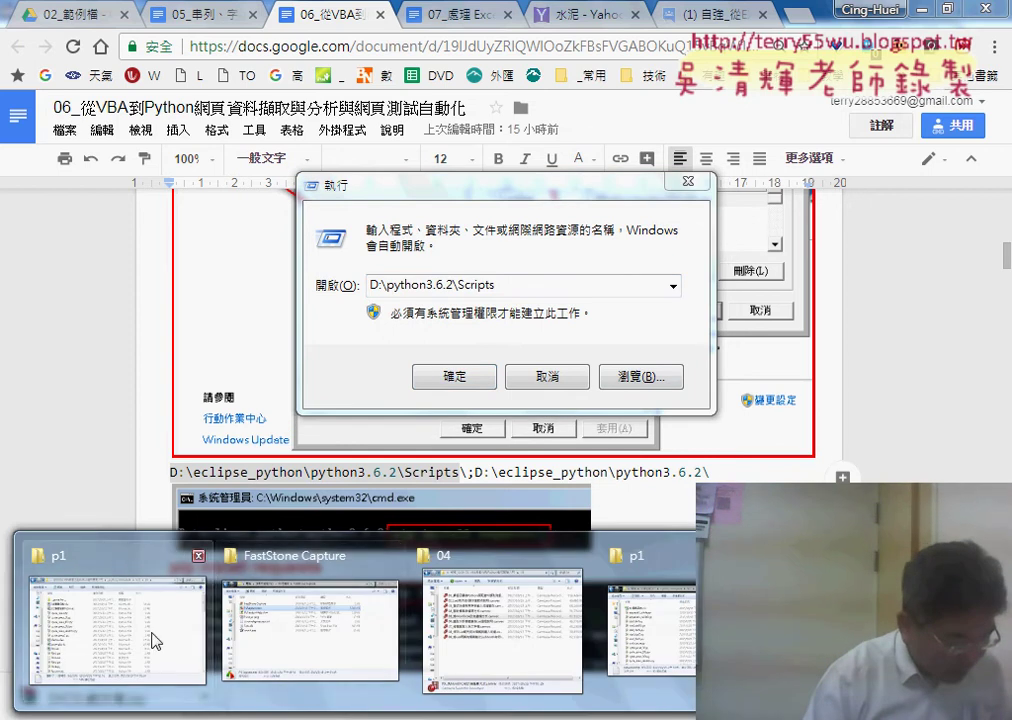
Browse Explorer to D:\Python36-32\Scripts and select pip.exe.
click(220, 450)
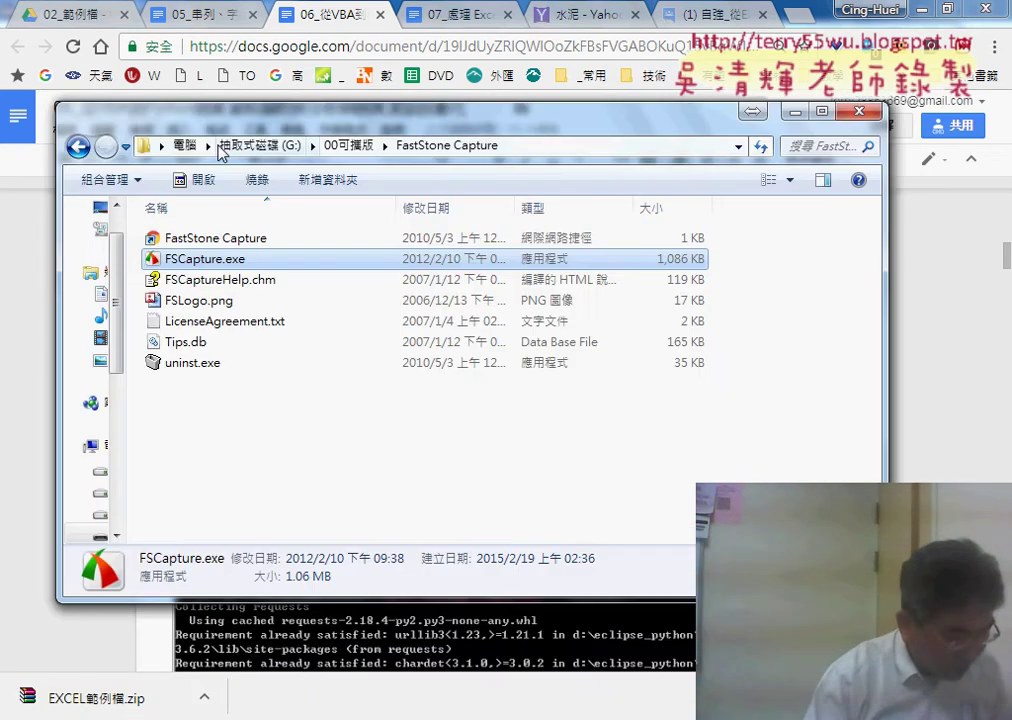
click(185, 145)
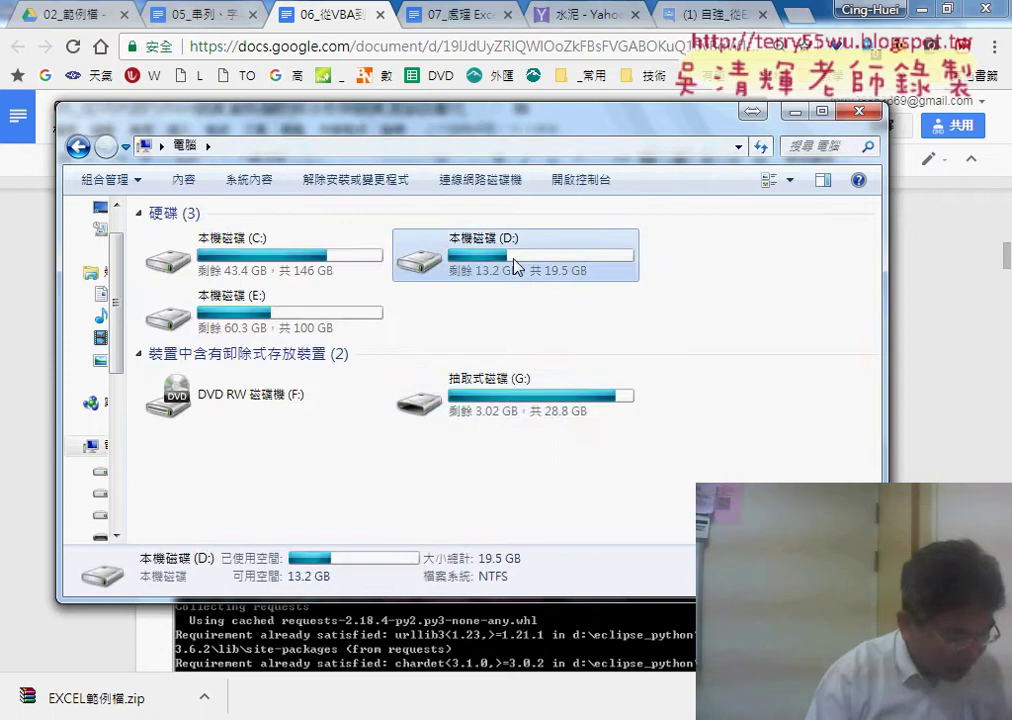
double_click(515, 264)
scroll(463, 343, down, 1)
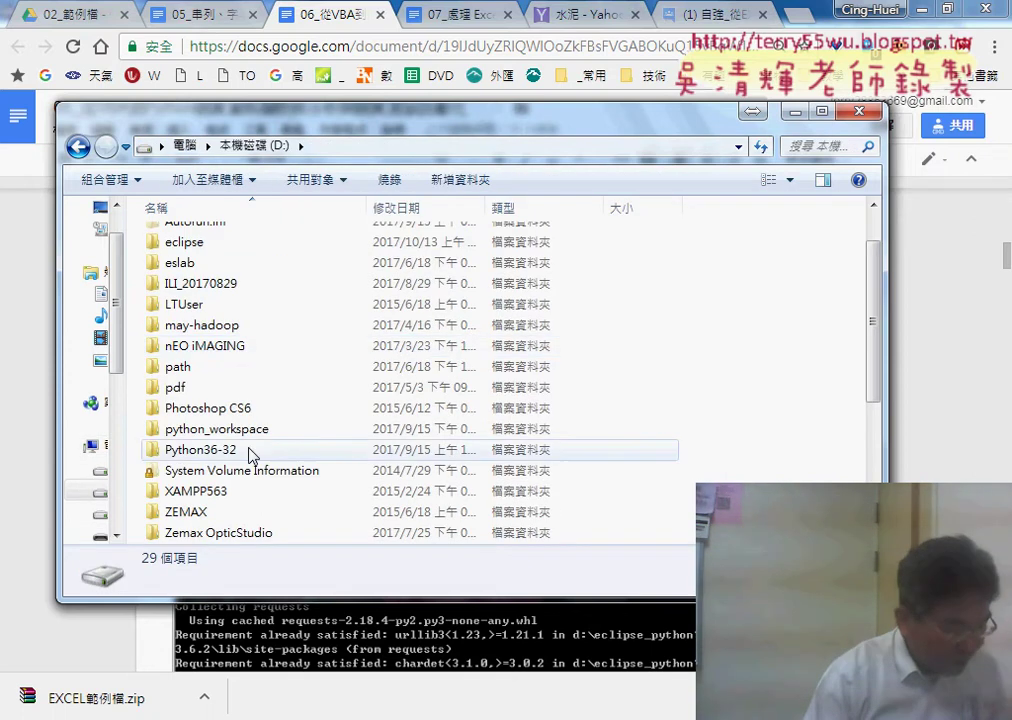
double_click(197, 452)
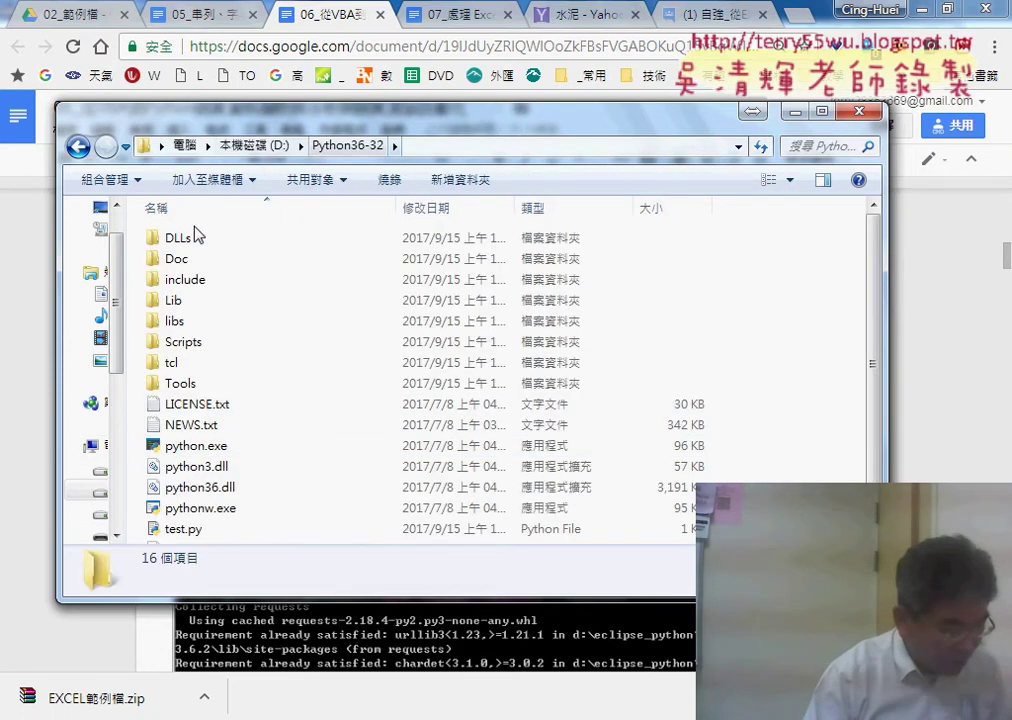
double_click(204, 346)
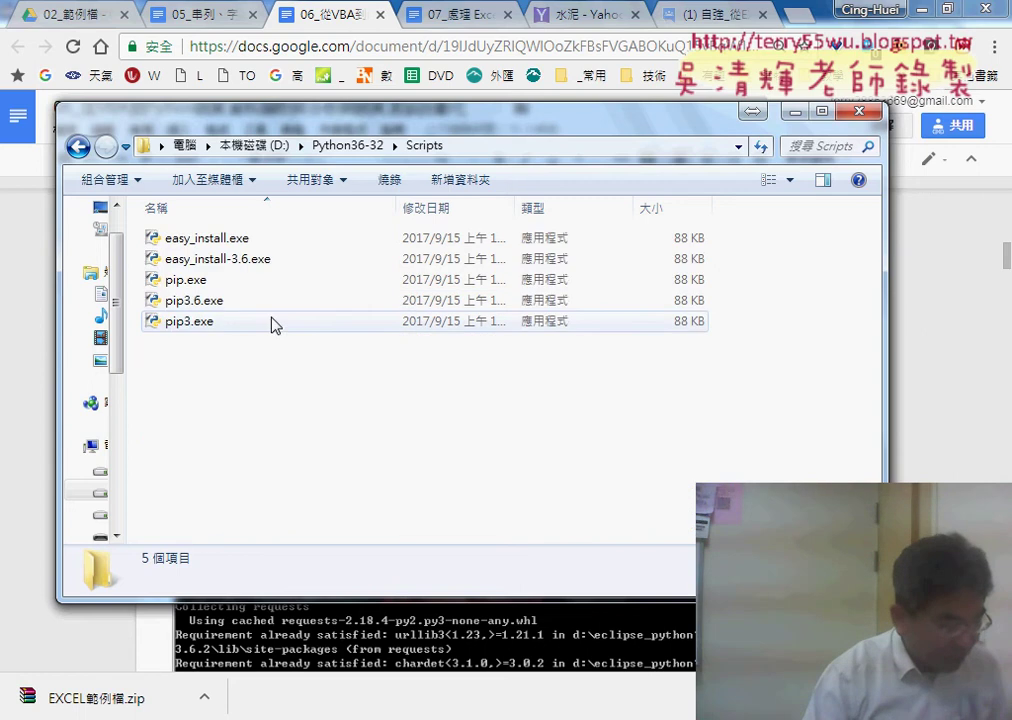
click(204, 284)
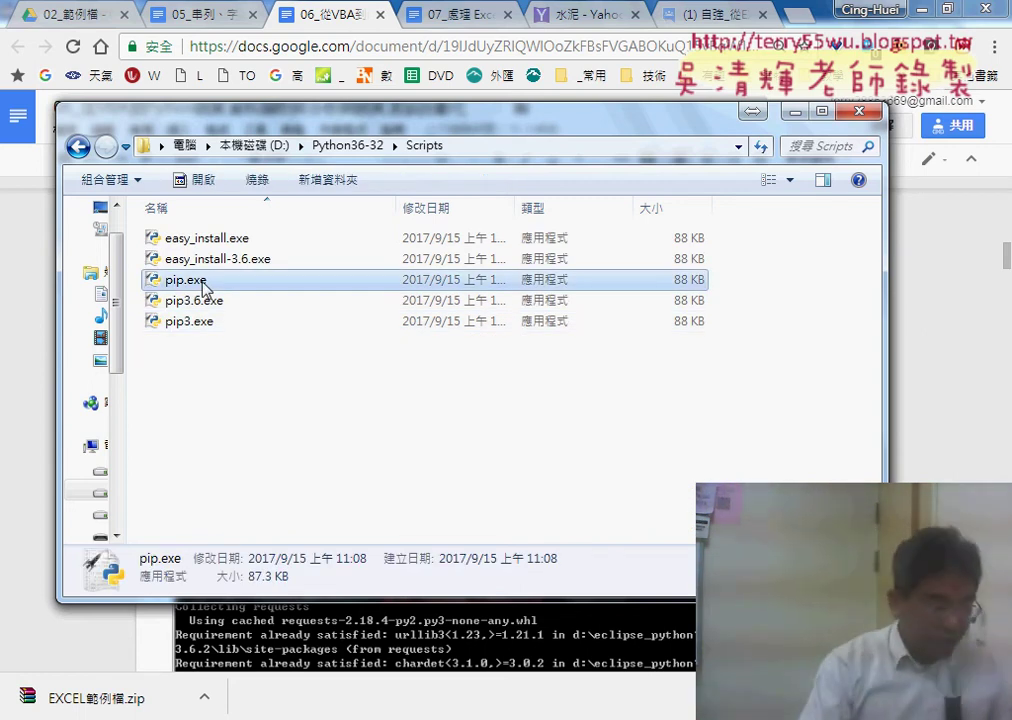
Copy the D:\Python36-32\Scripts folder path from the address bar.
right_click(464, 152)
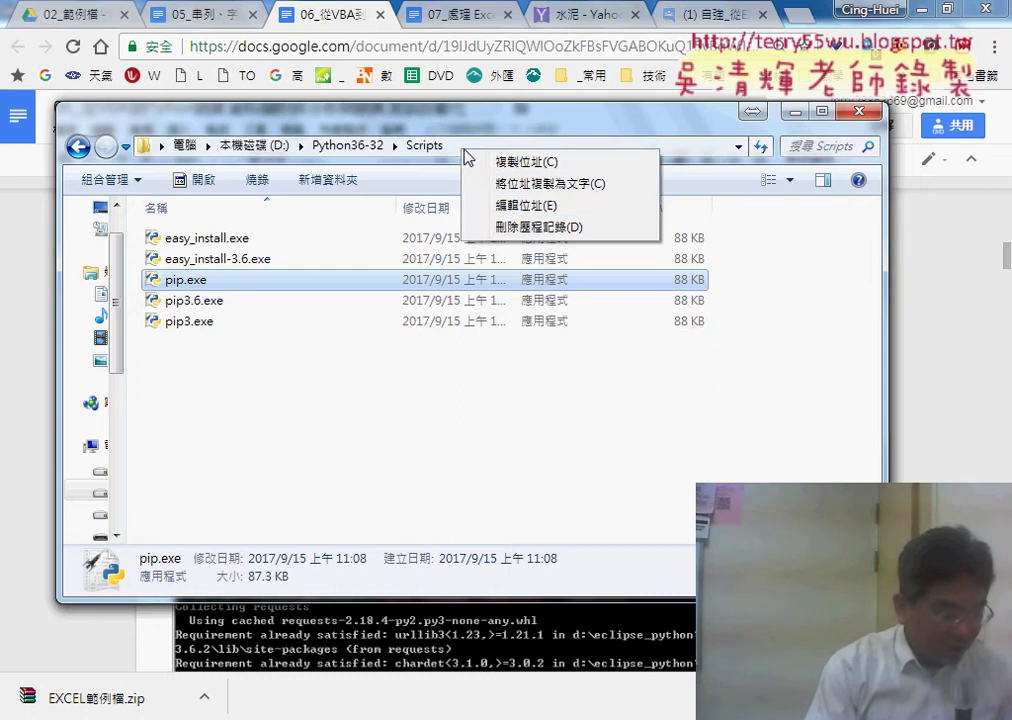
click(511, 206)
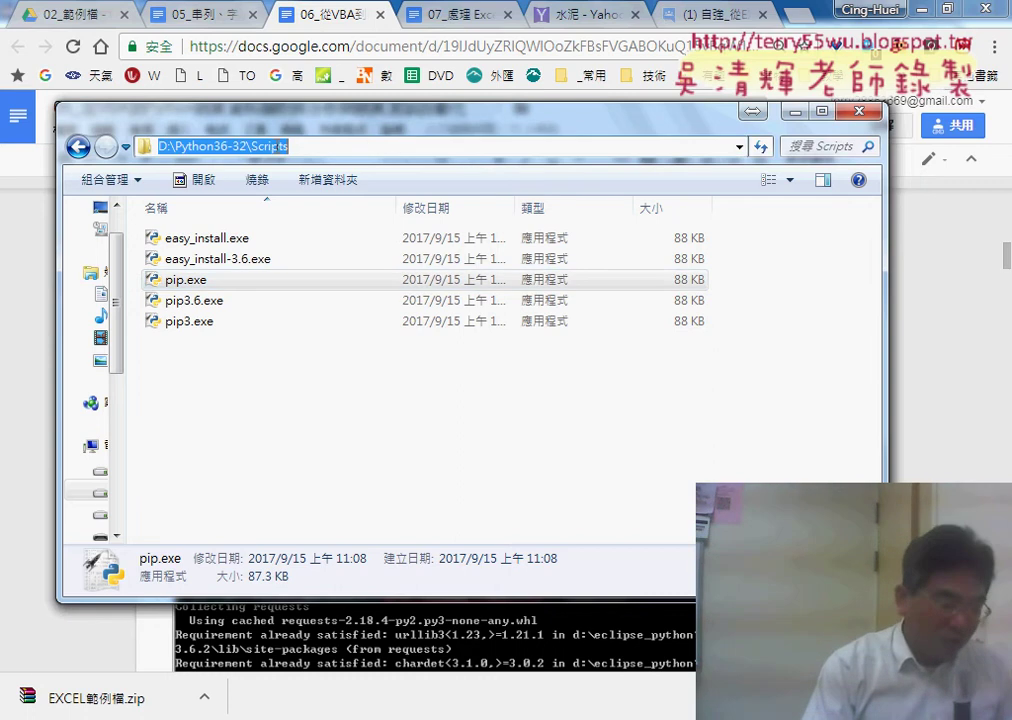
right_click(275, 147)
click(320, 212)
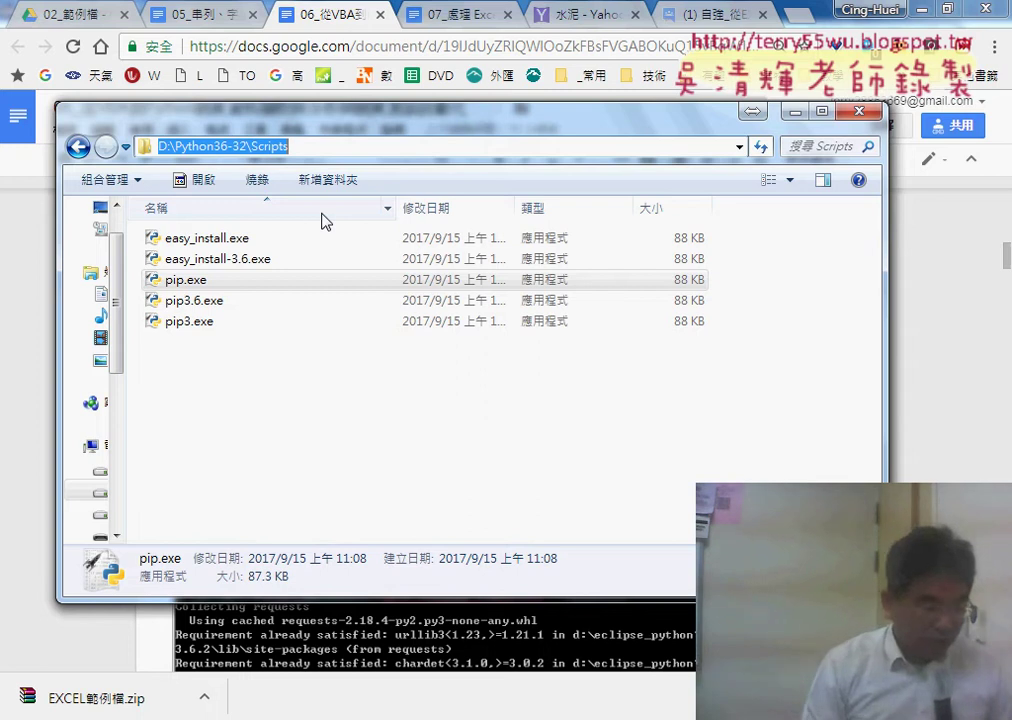
right_click(280, 147)
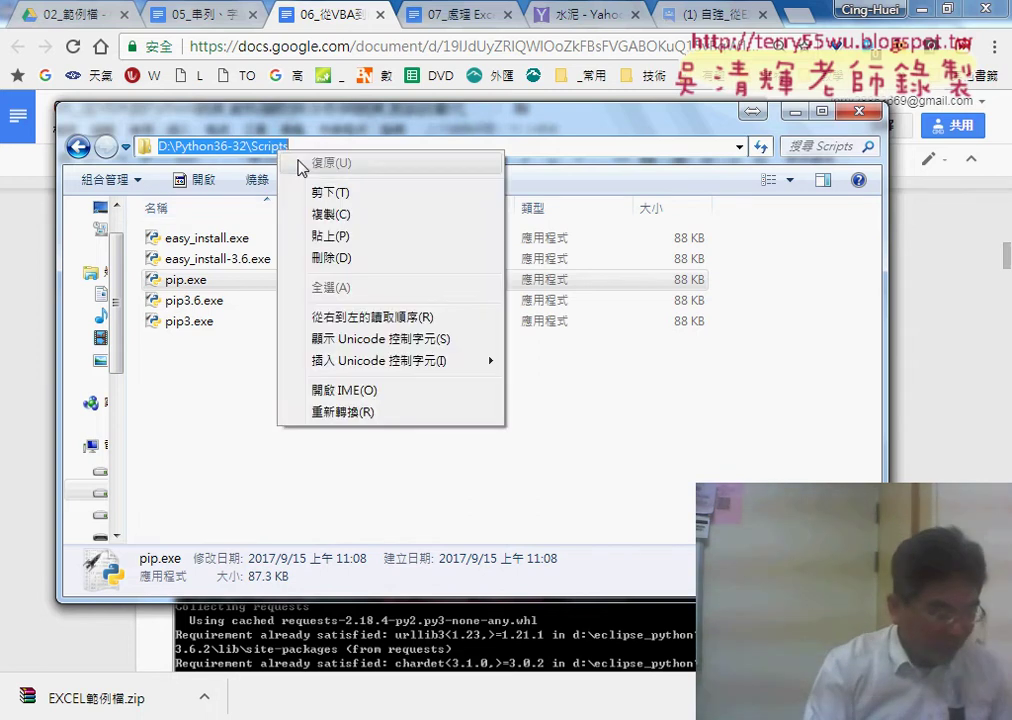
click(338, 214)
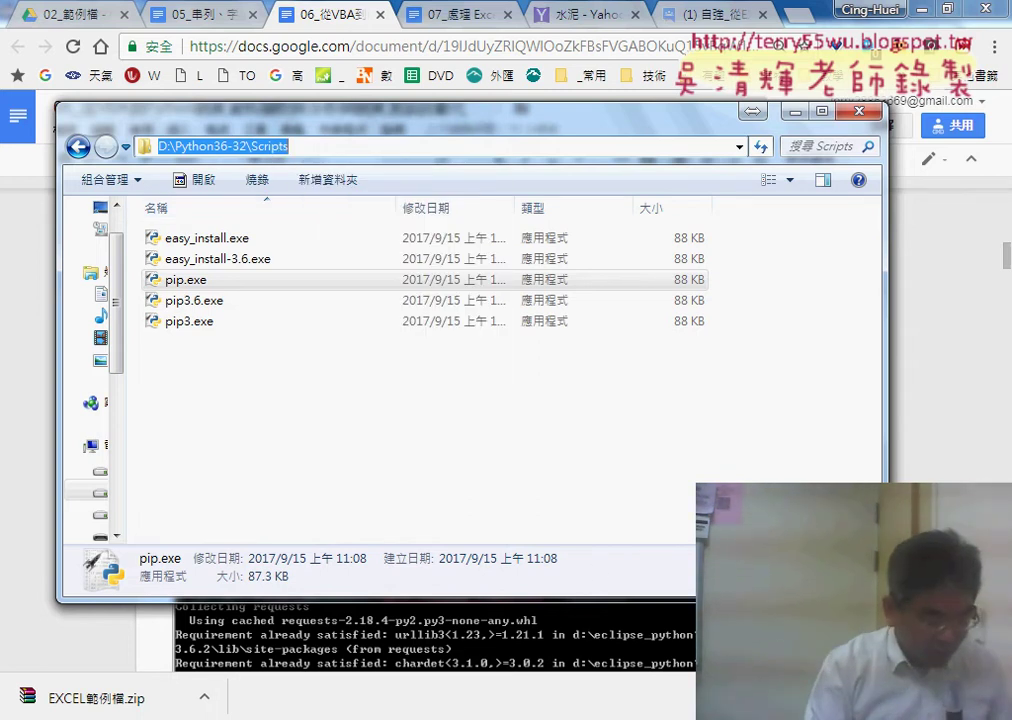
key(super+Pause)
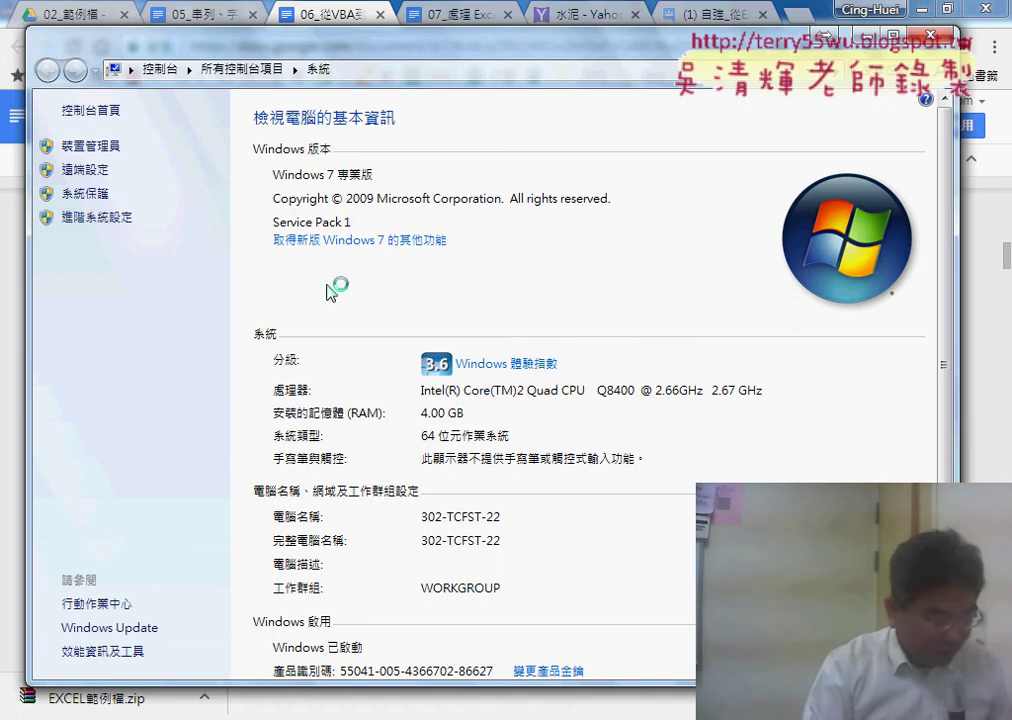
Replace the user PATH variable's value with D:\Python36-32\Scripts\.
click(399, 433)
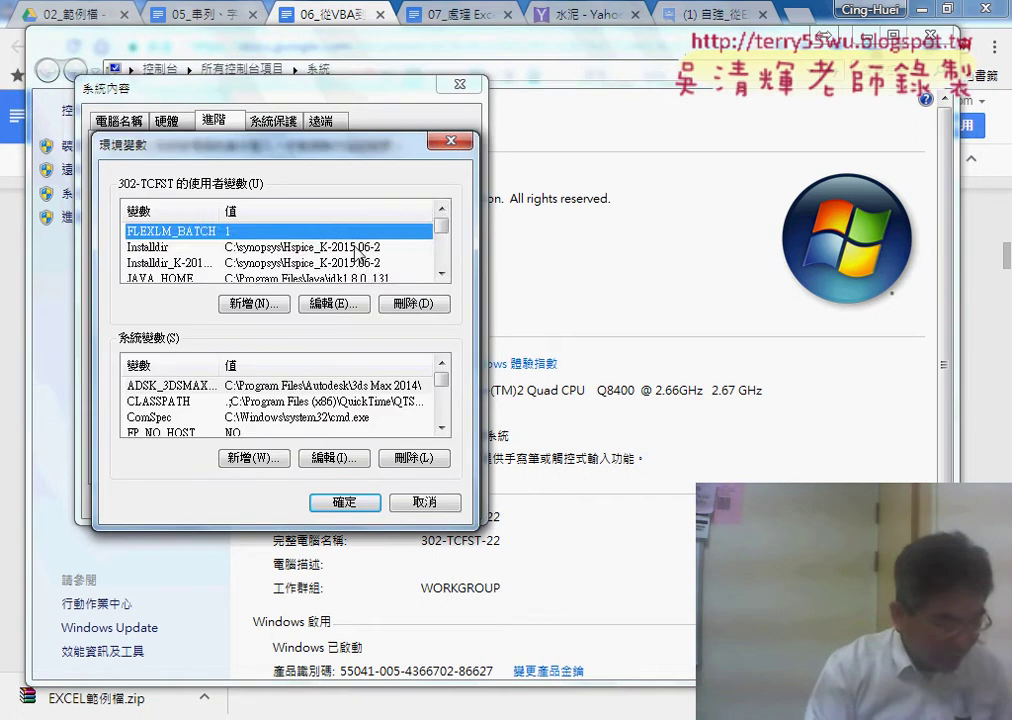
drag(440, 233, 440, 287)
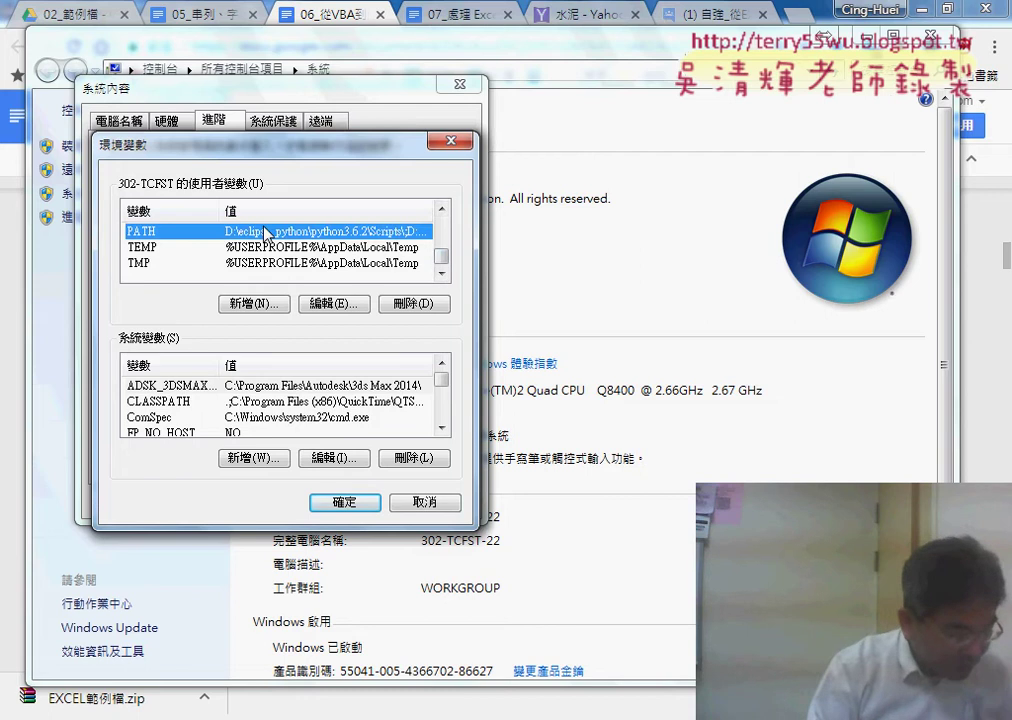
double_click(264, 230)
click(446, 268)
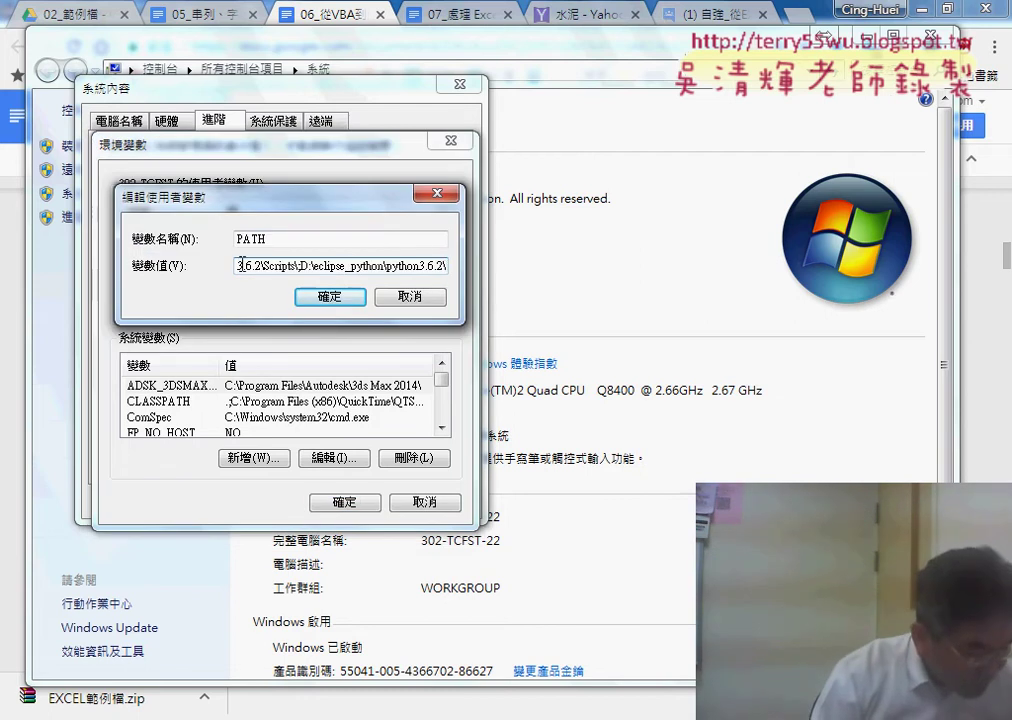
drag(447, 268, 95, 270)
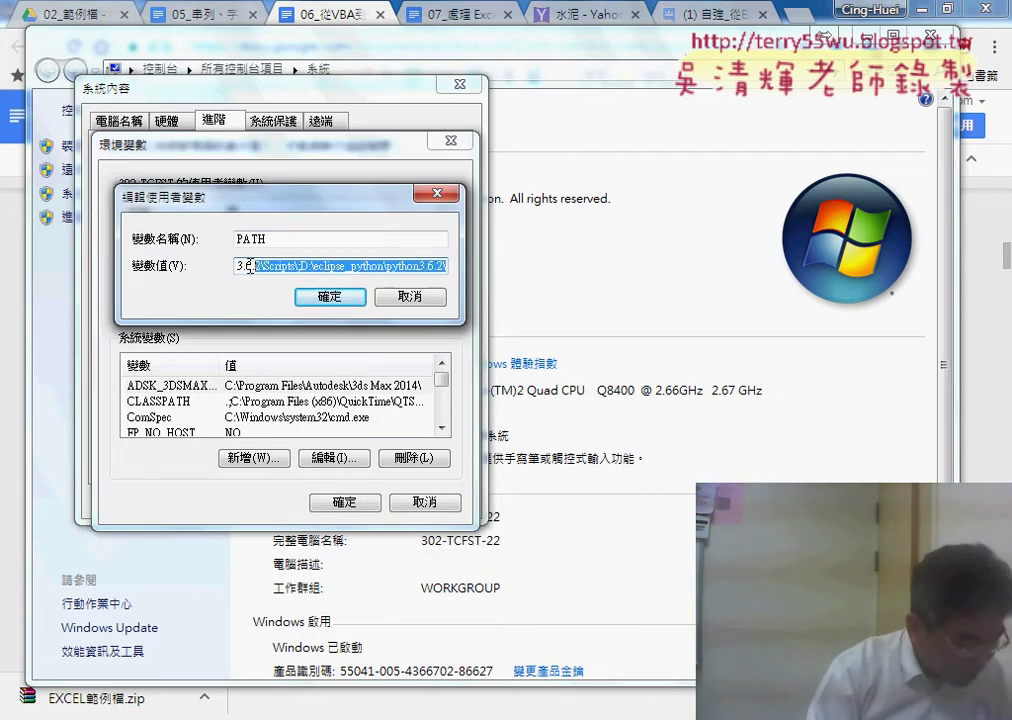
text(D:\Python36-32\Scripts)
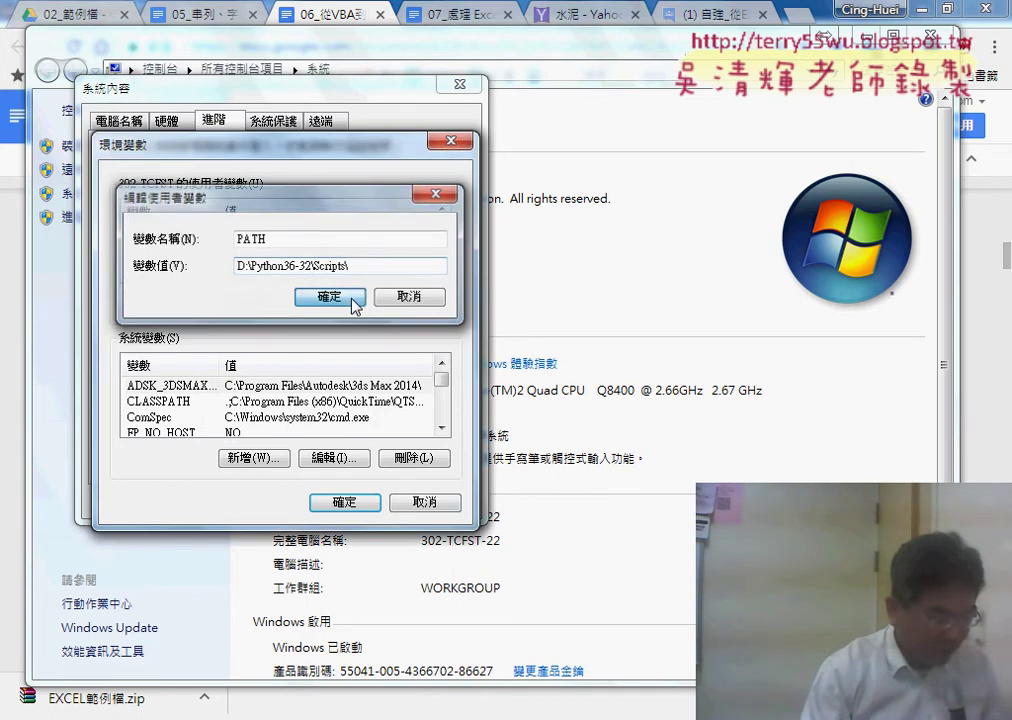
click(357, 299)
Save and close the environment and system dialogs, then bring Command Prompt forward.
click(343, 500)
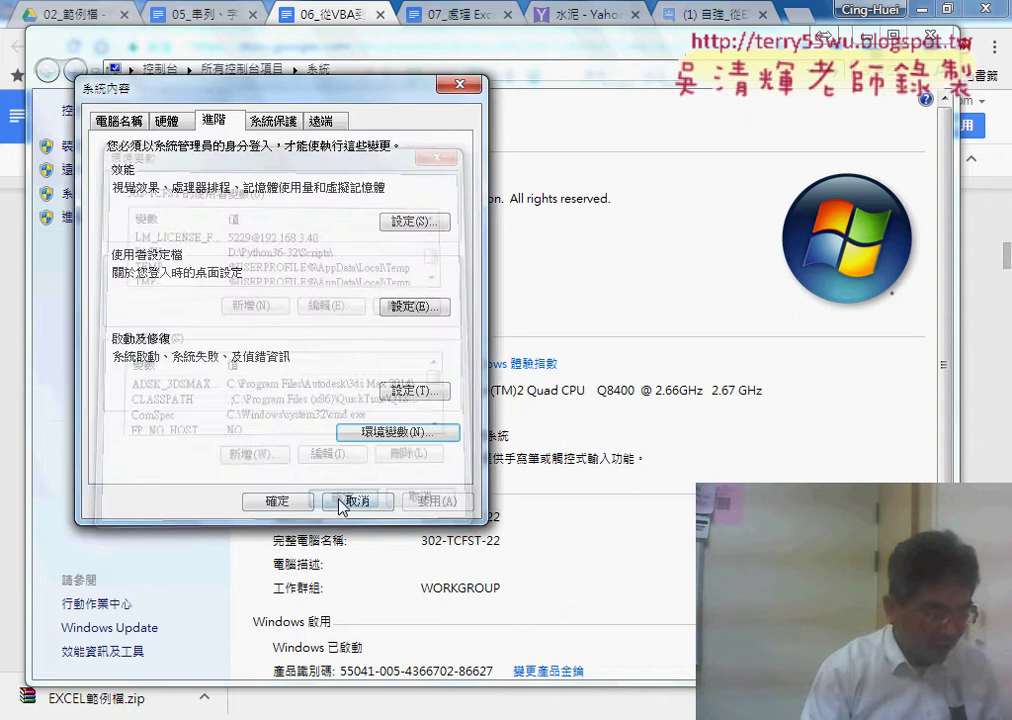
click(272, 500)
key(alt+Tab)
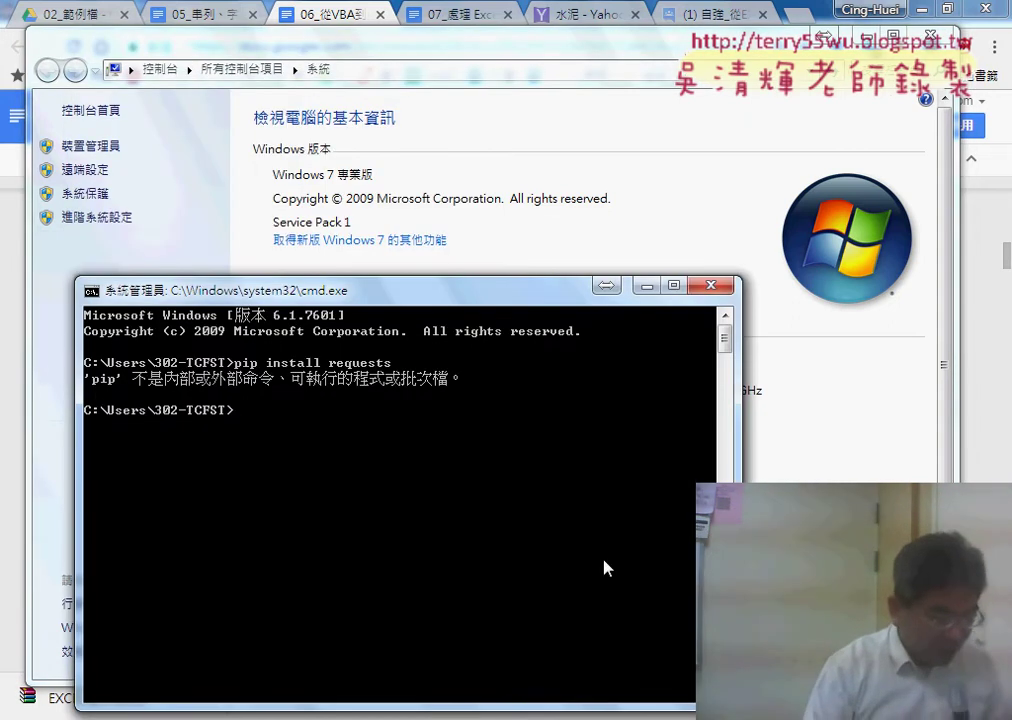
drag(489, 296, 622, 147)
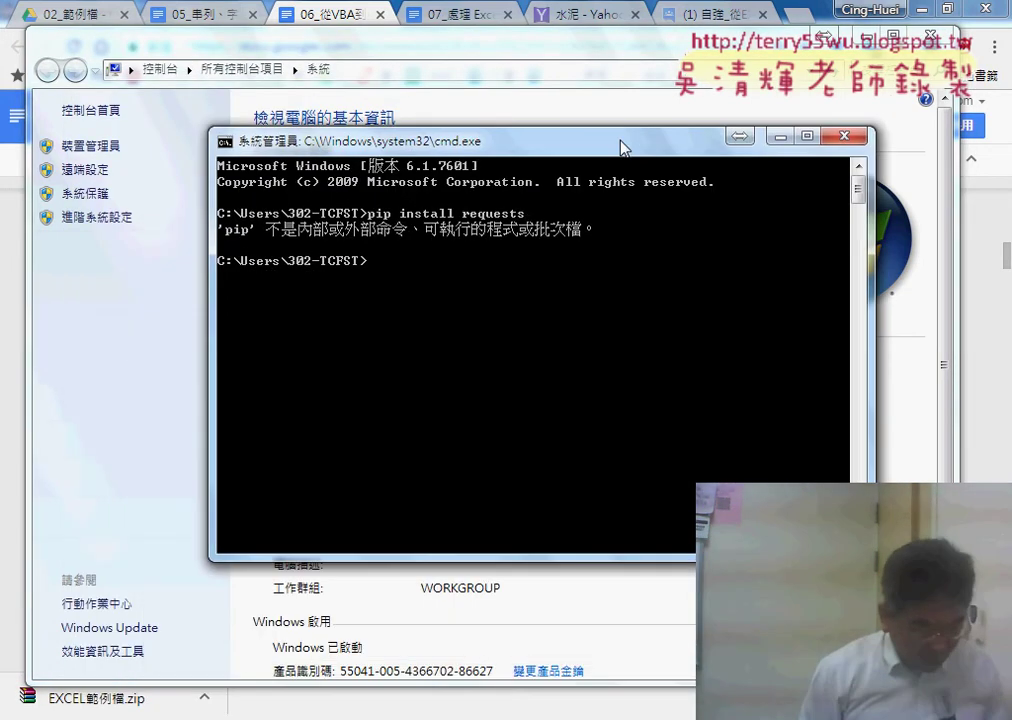
Rerun pip install requests in the old console, see 'pip' still unrecognized, and close that window.
text(pip install requests)
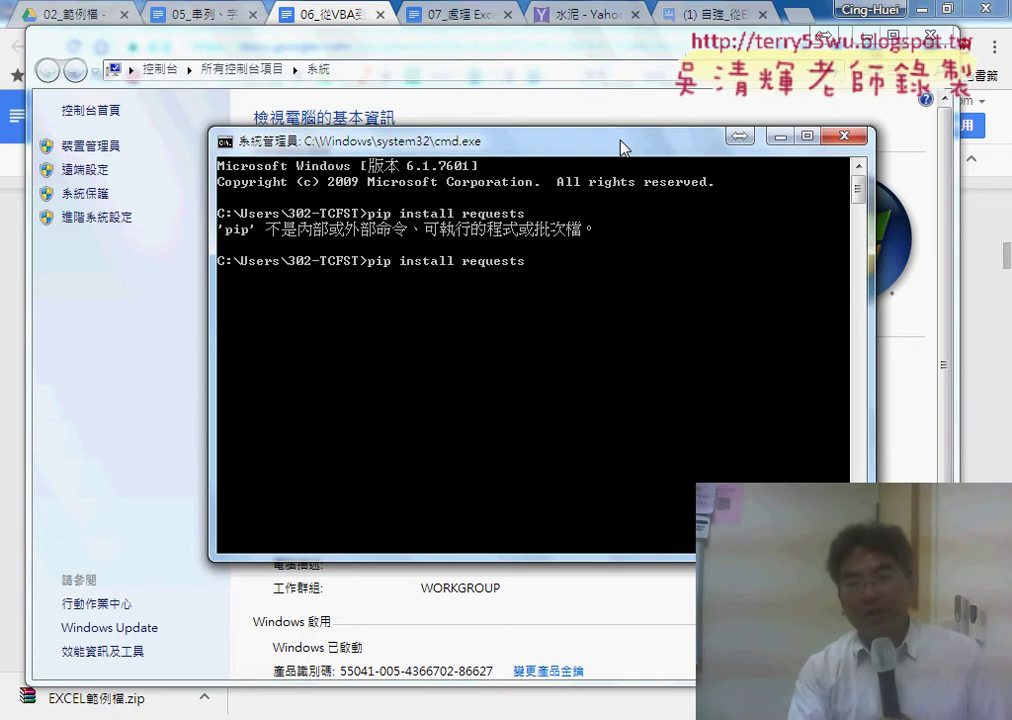
drag(620, 147, 612, 228)
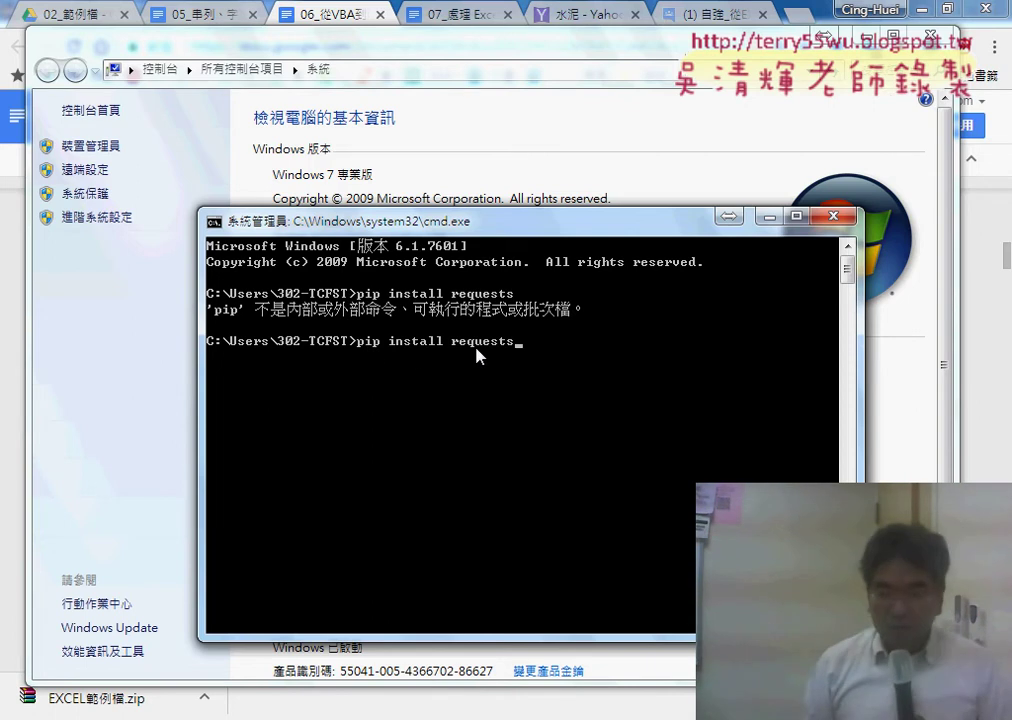
key(Return)
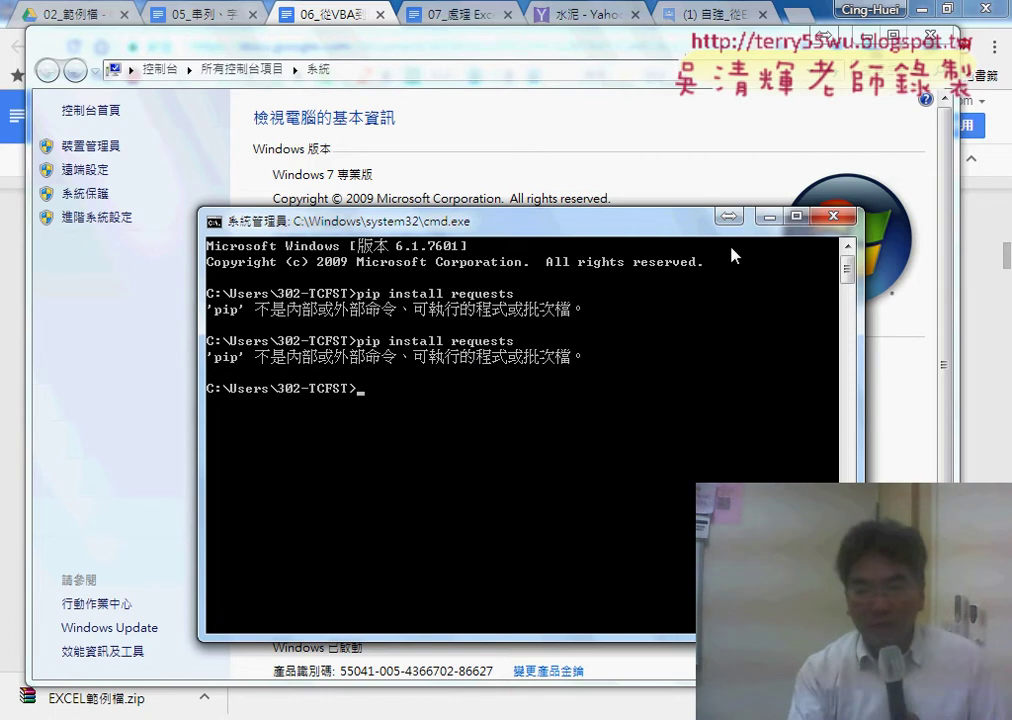
key(alt+F4)
Launch a new Command Prompt by choosing cmd from the Run box history.
key(super+r)
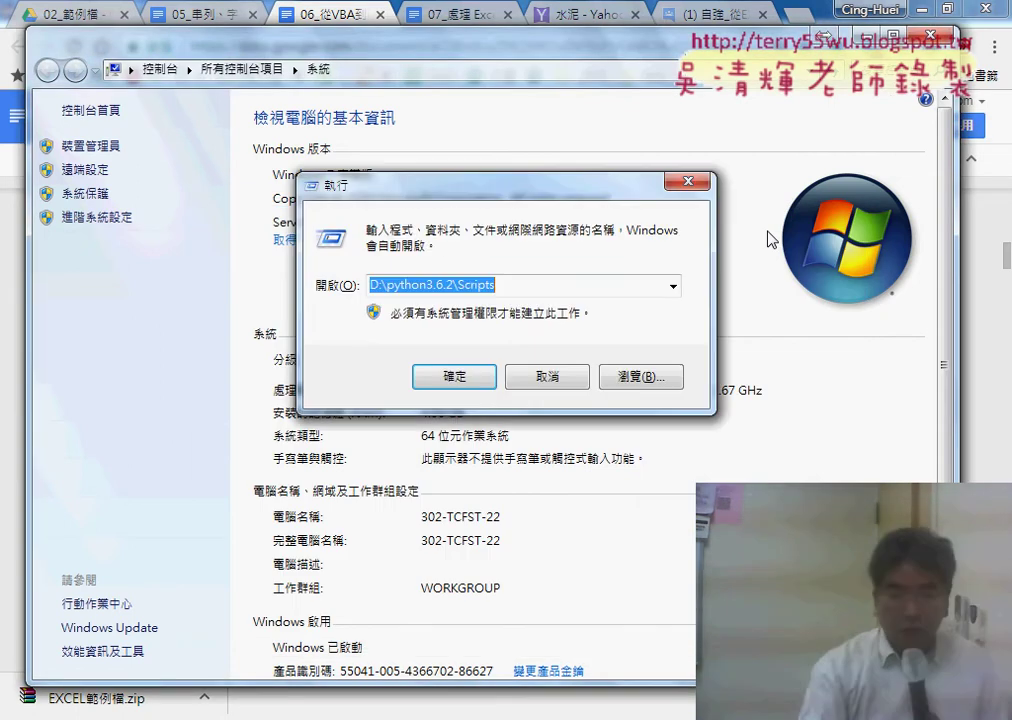
click(673, 286)
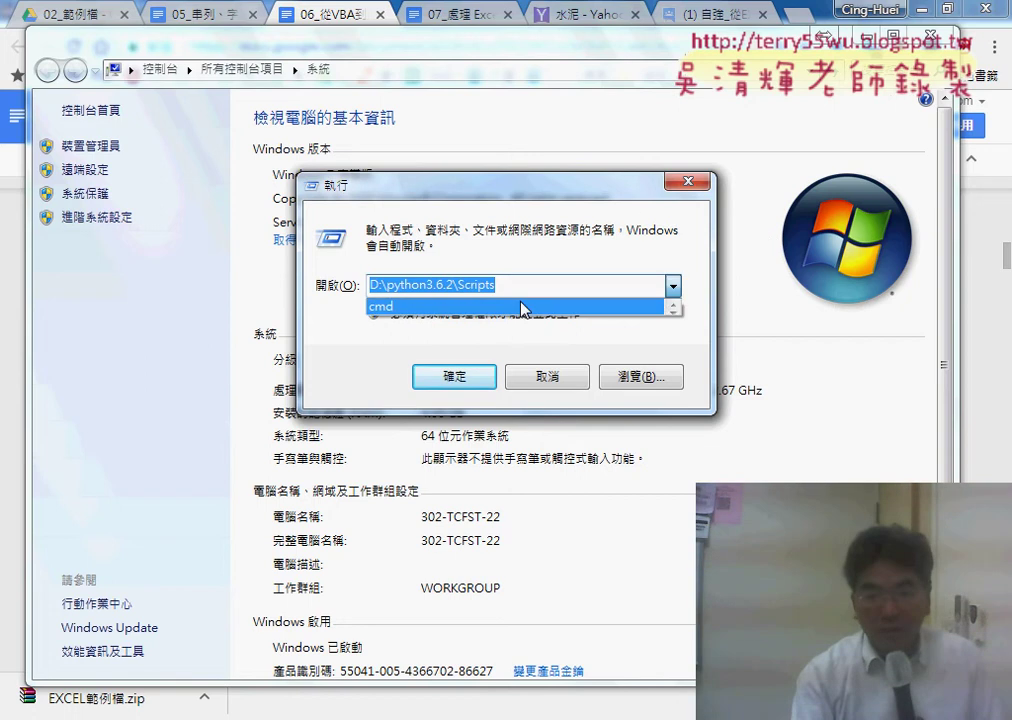
click(445, 304)
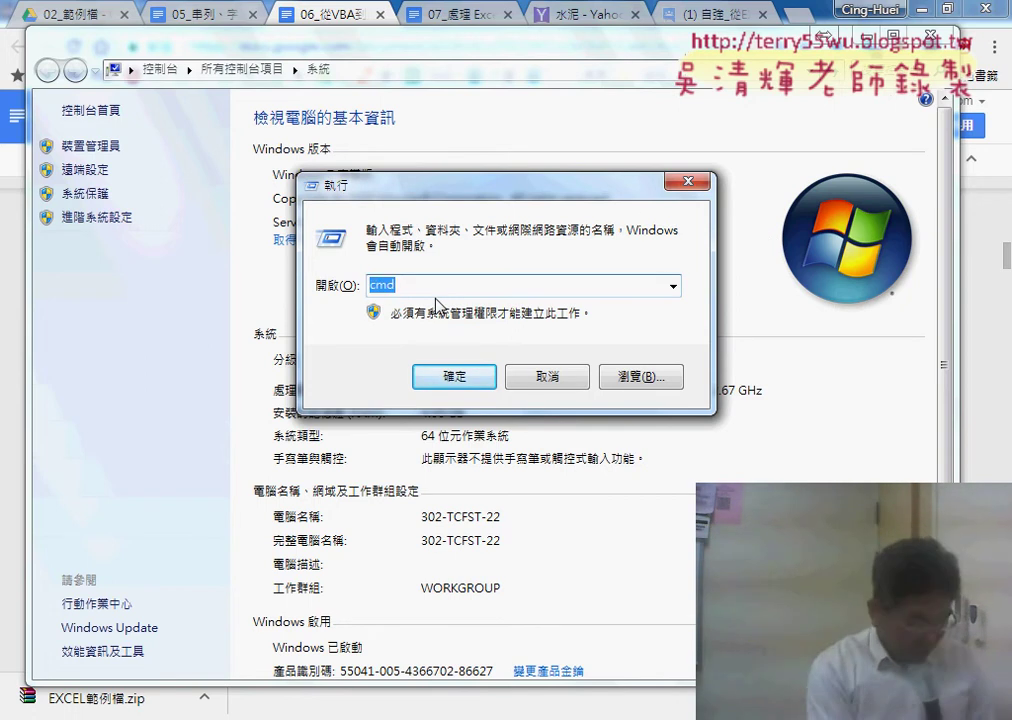
click(452, 375)
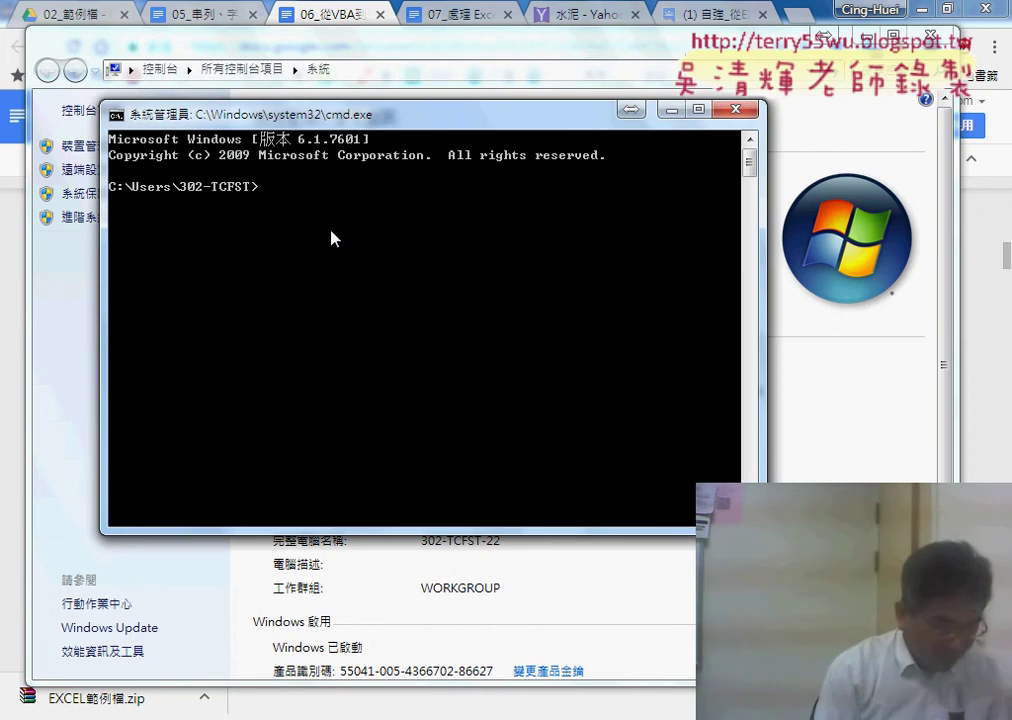
Run pip install requests, installing requests-2.18.4 with certifi, chardet, idna and urllib3.
text(p)
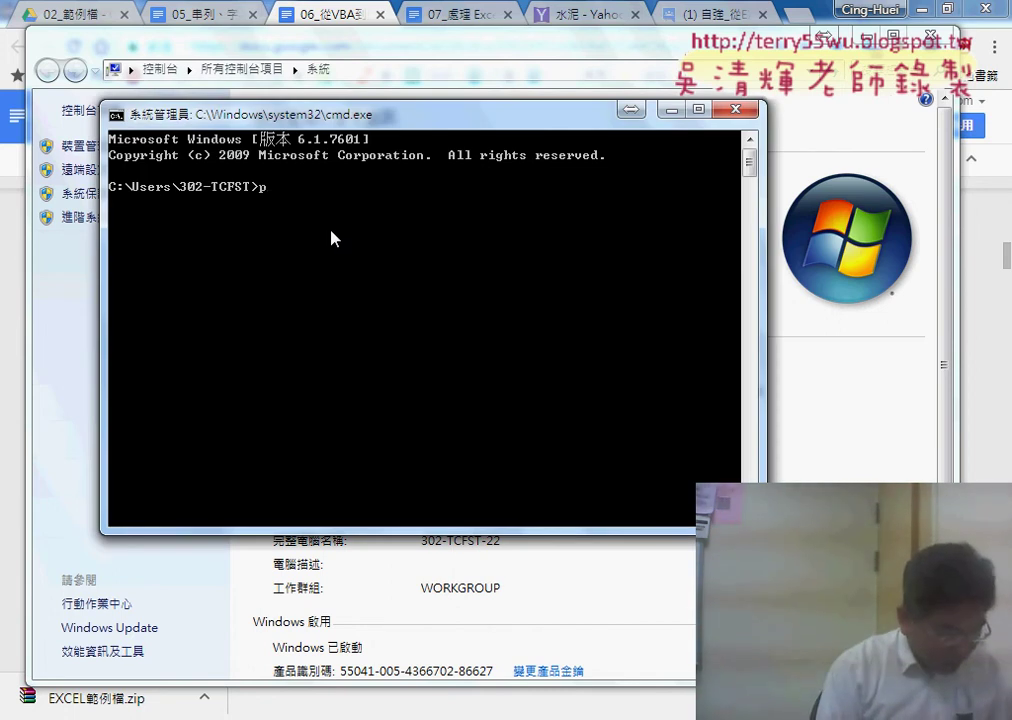
text(ip)
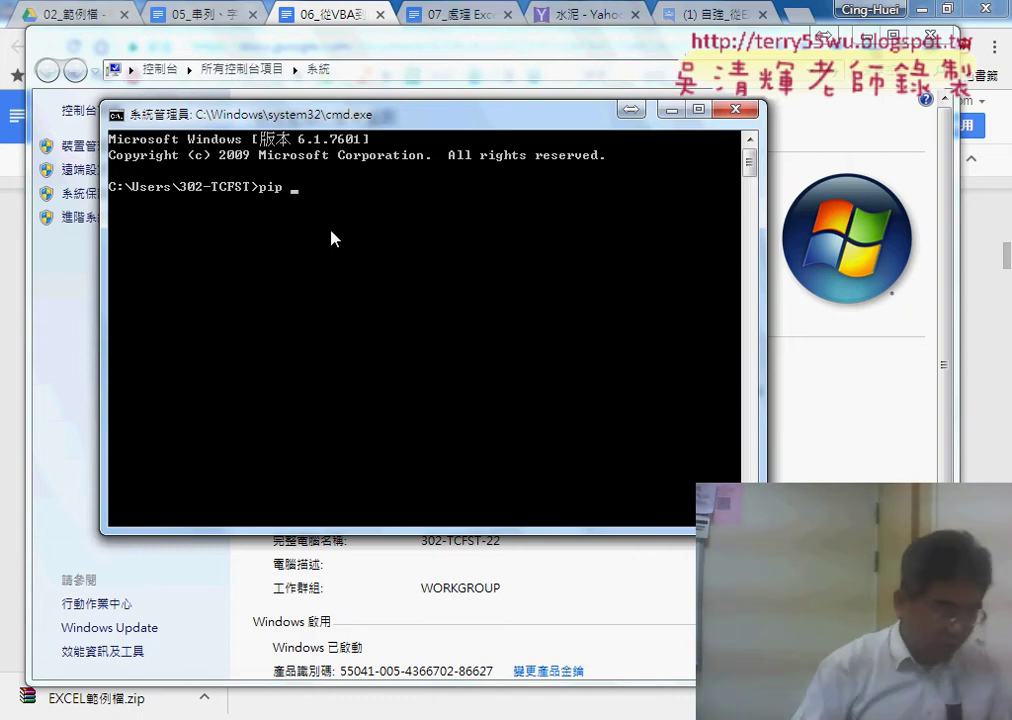
text( install requests)
key(Return)
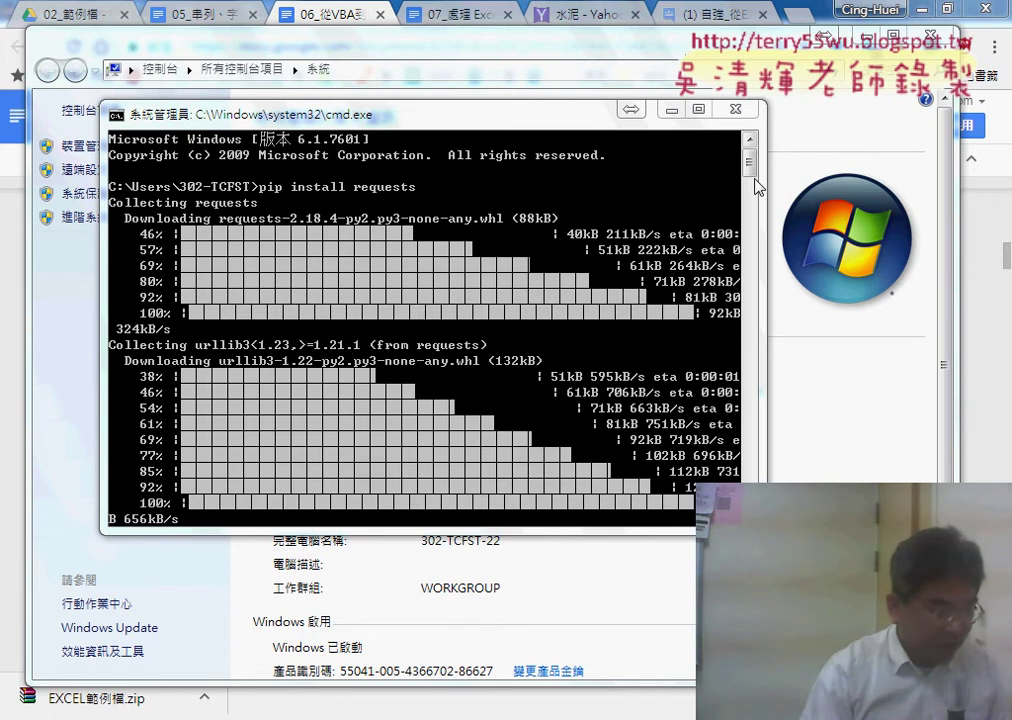
mouse_move(757, 186)
mouse_down()
mouse_move(753, 267)
mouse_move(715, 246)
mouse_up()
text(pip)
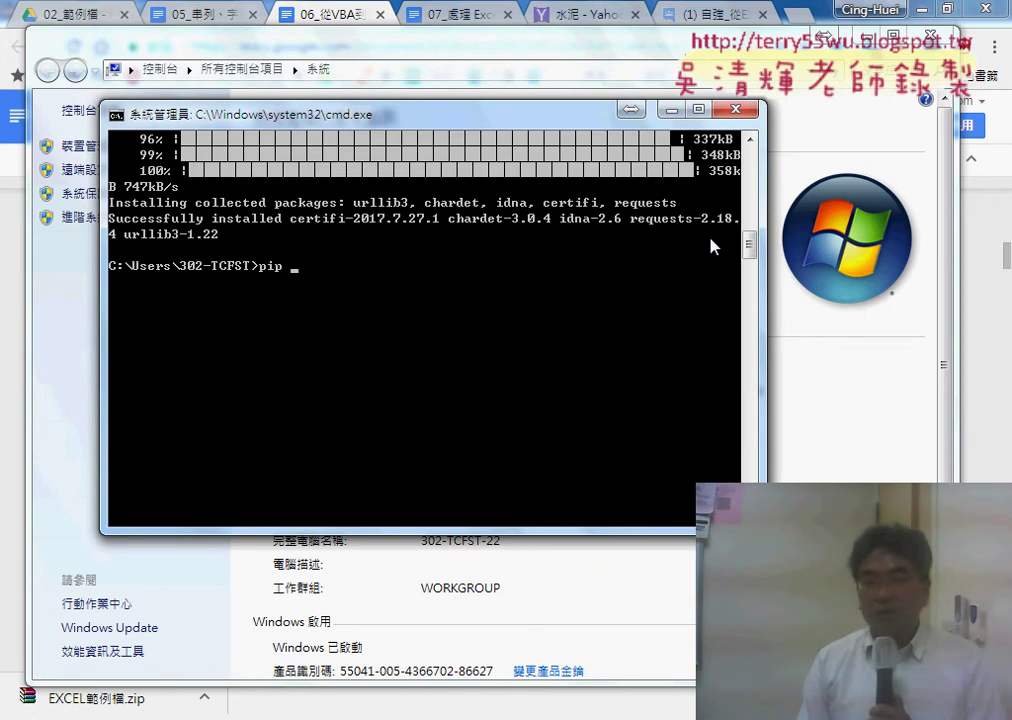
Run pip uninstall requests, fixing a mistyped first attempt, until the Proceed (y/n) prompt appears.
text(uni)
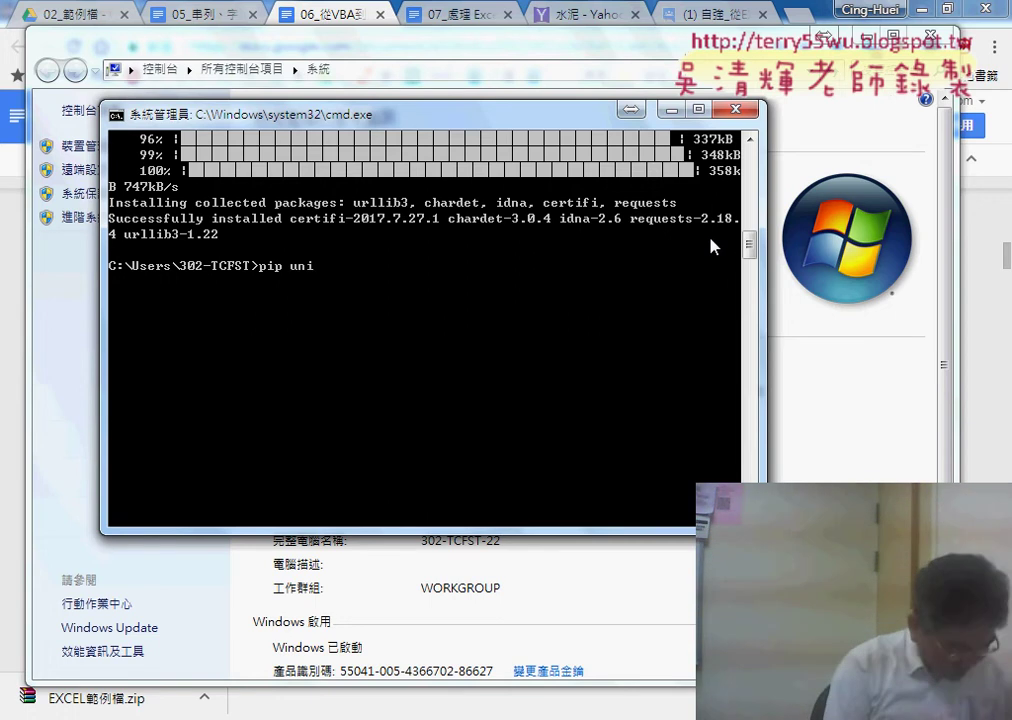
text(nsta)
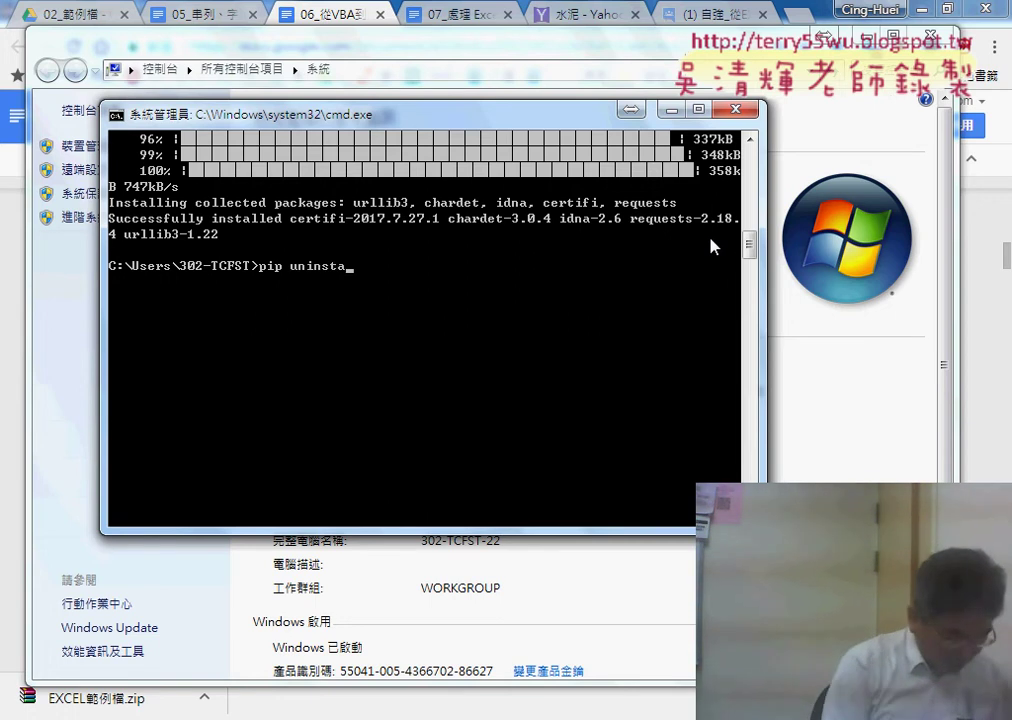
text(ll)
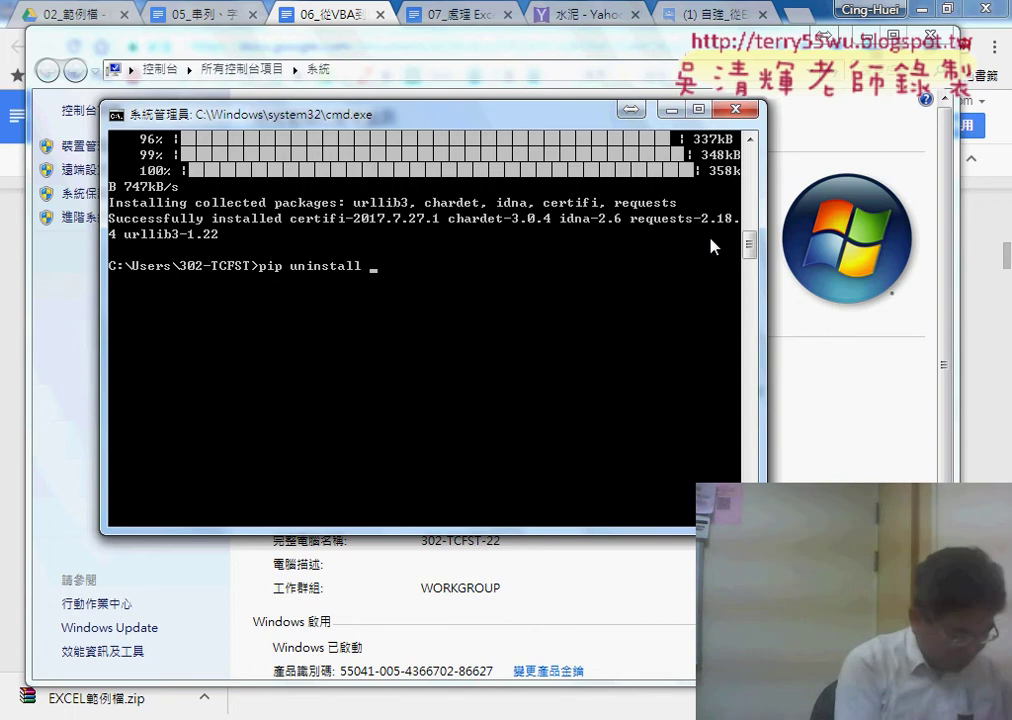
text( re)
text(g)
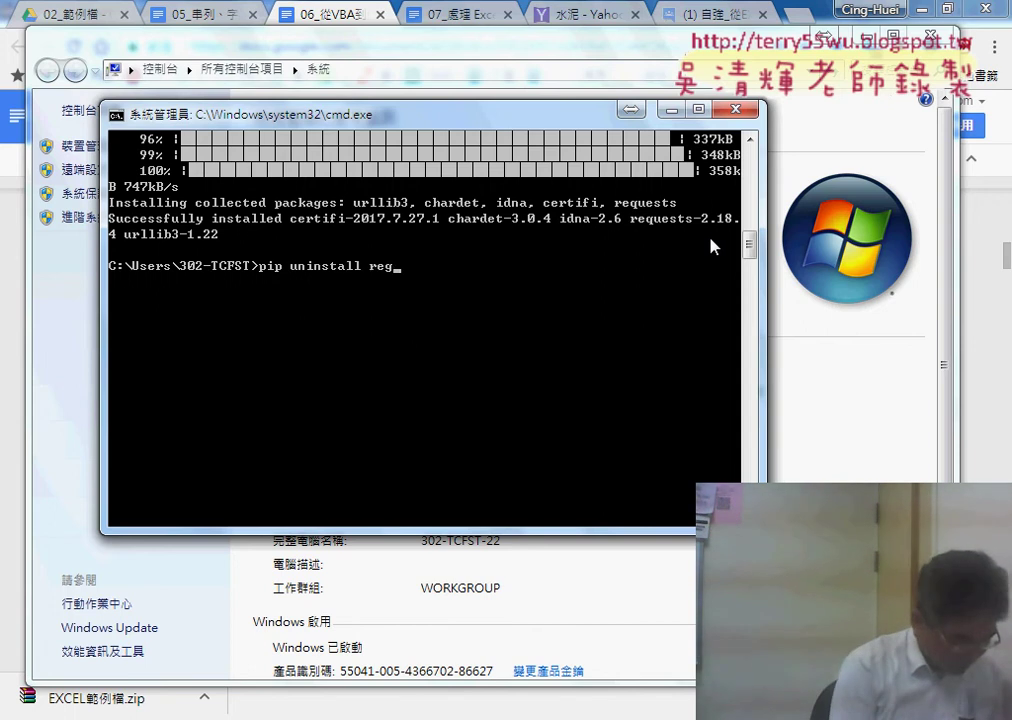
text(t)
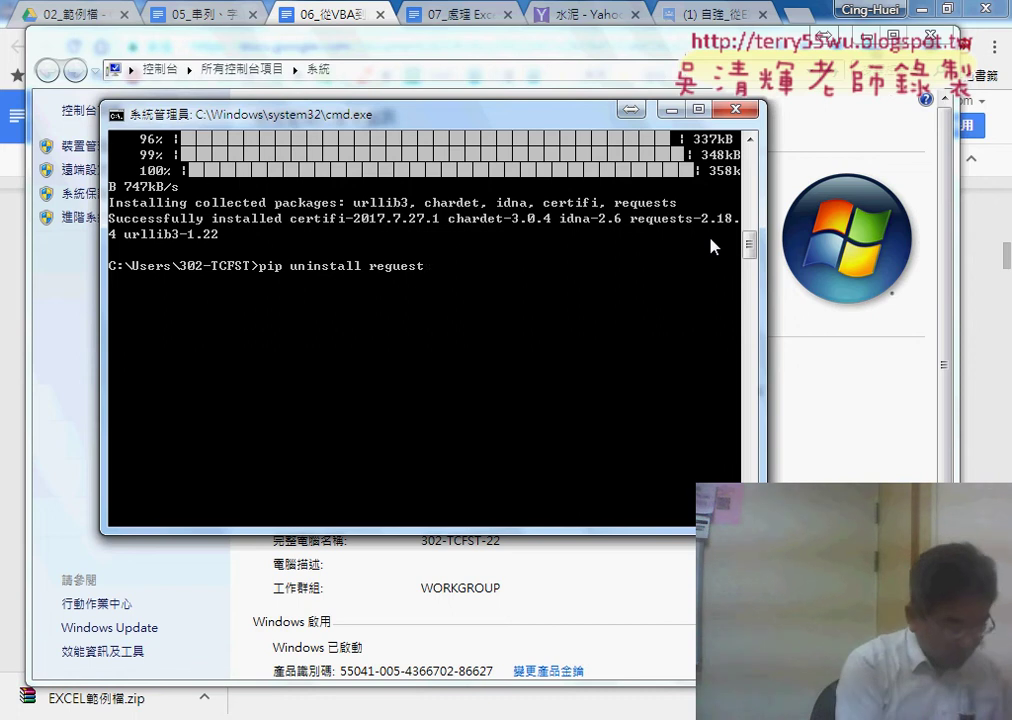
text(s)
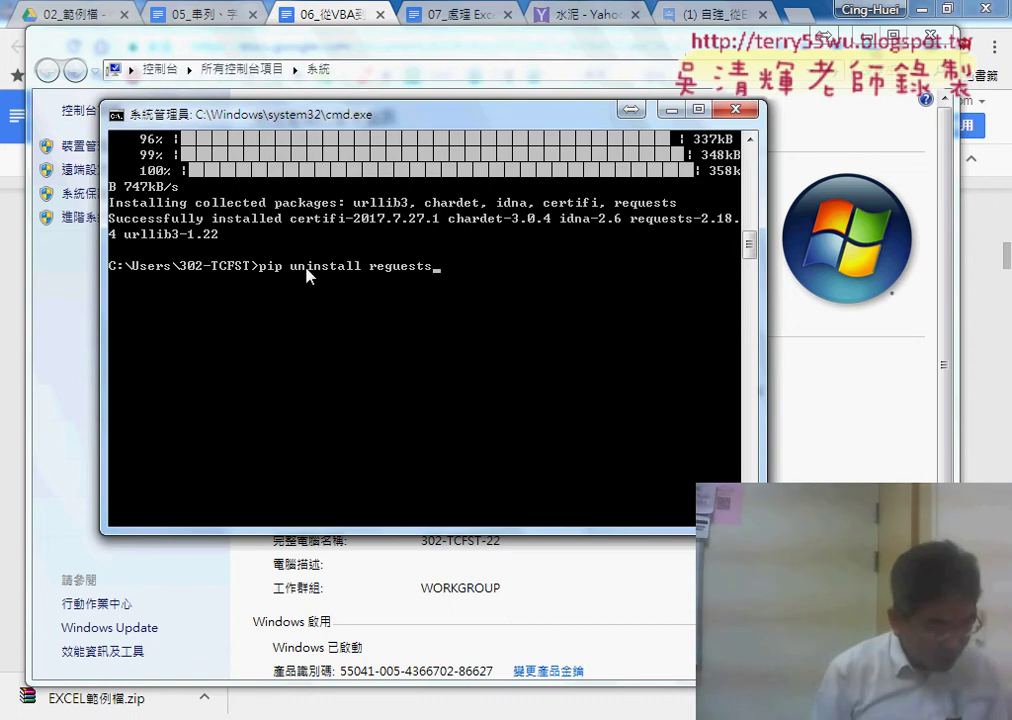
key(Return)
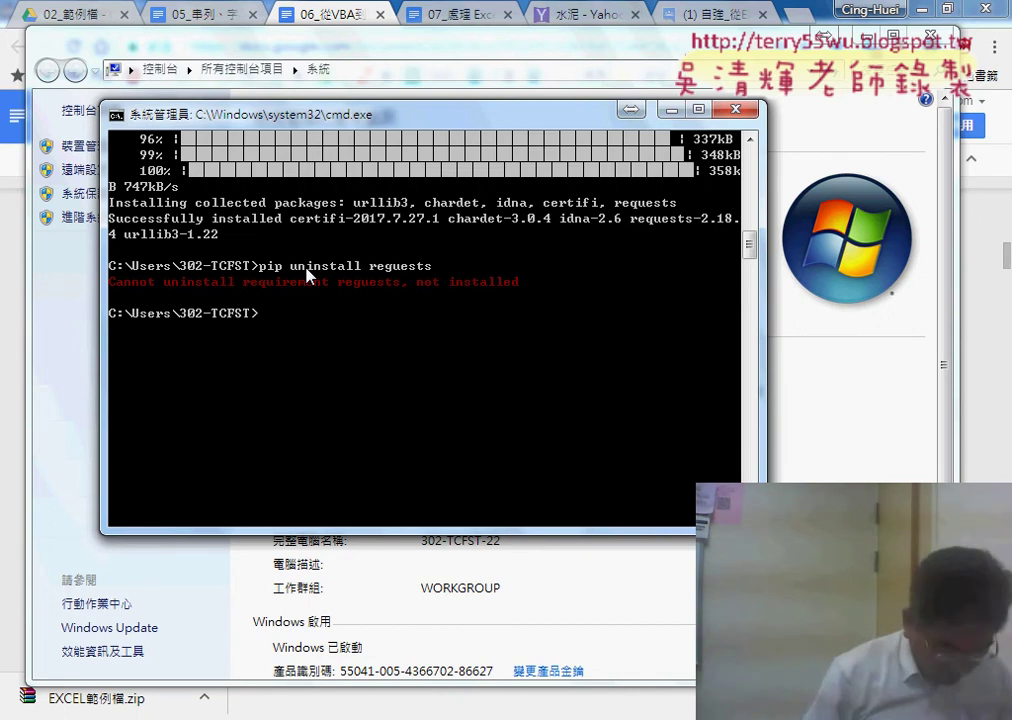
text(pip uninstall requests)
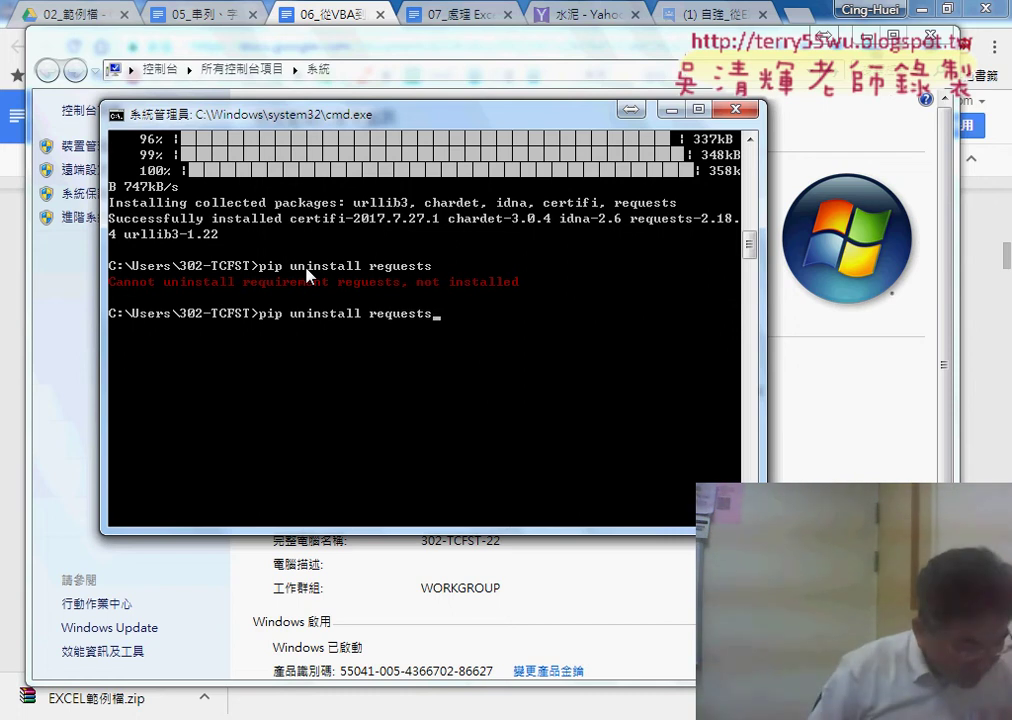
key(Return)
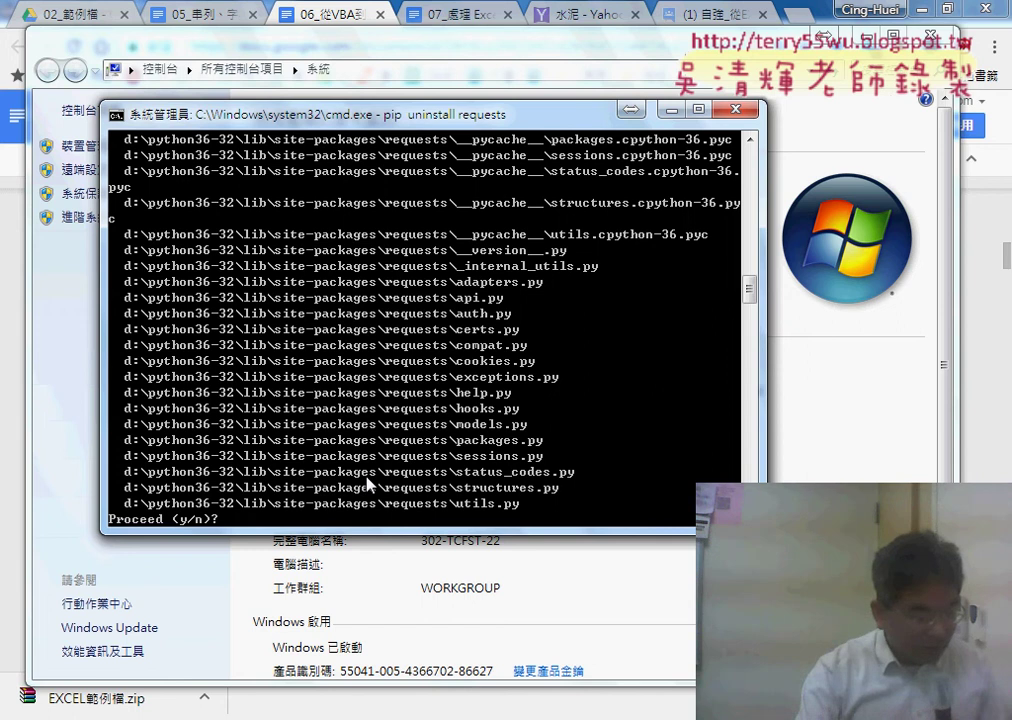
Return to the course notes, scroll past the requests install, and select beautifulsoup4 in the heading.
click(990, 479)
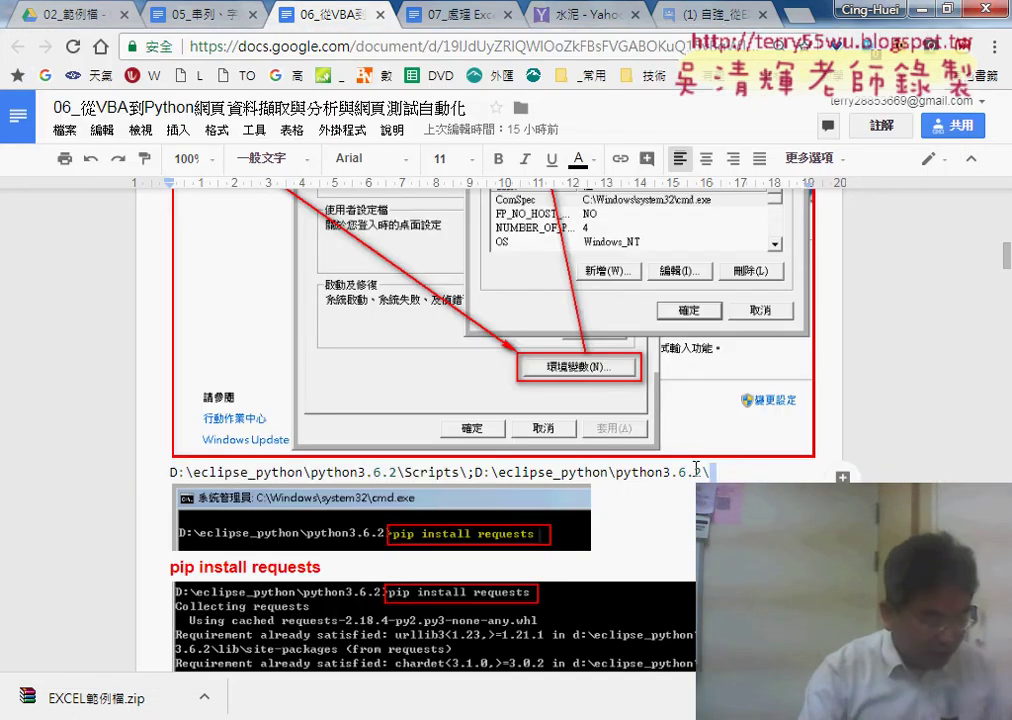
scroll(697, 465, down, 5)
scroll(699, 465, down, 2)
scroll(699, 465, down, 3)
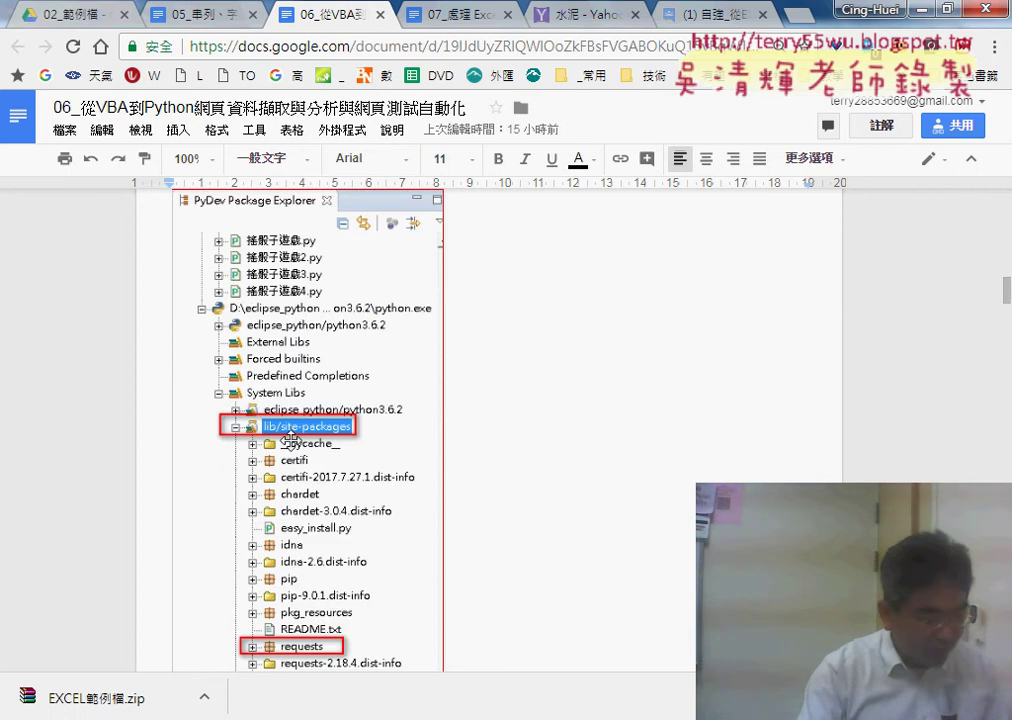
scroll(318, 474, down, 2)
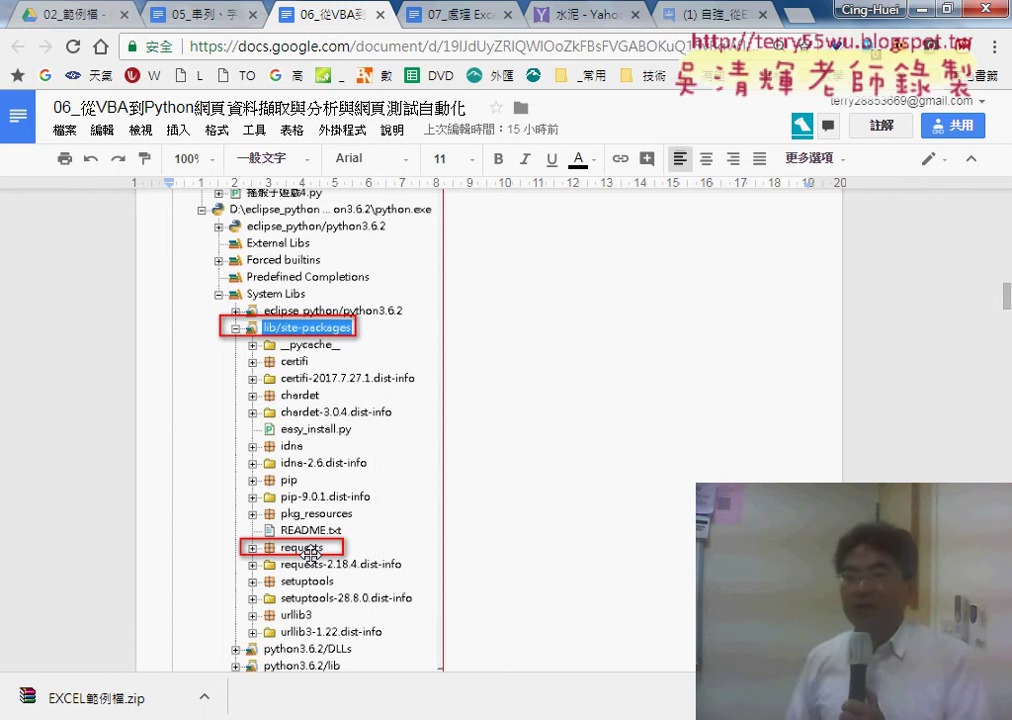
scroll(520, 520, down, 4)
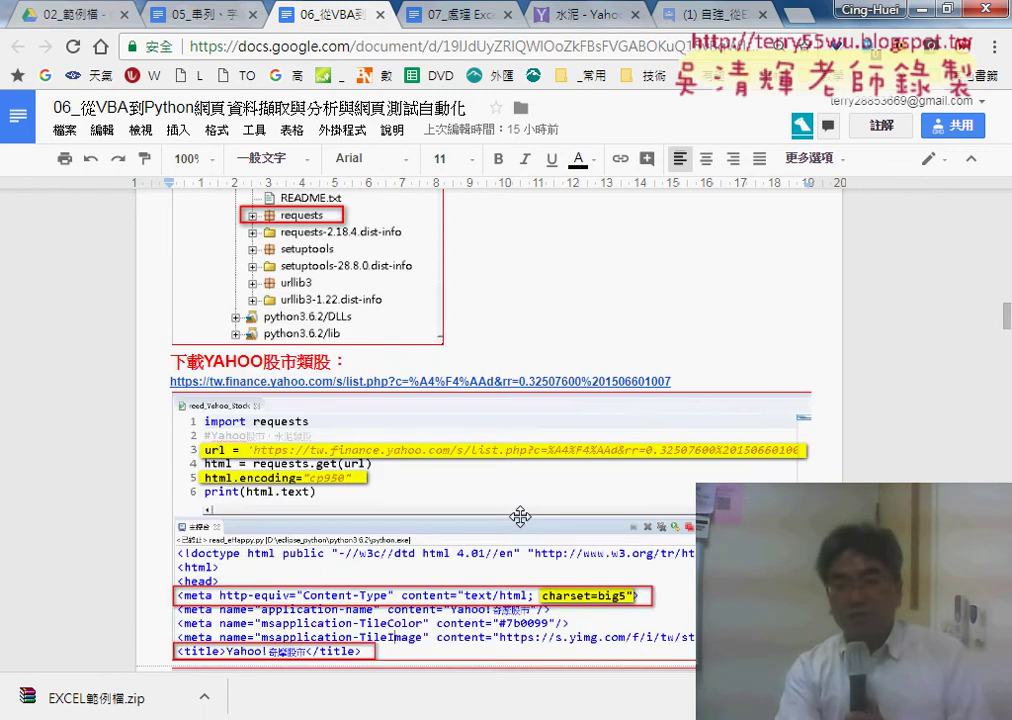
scroll(520, 520, down, 4)
scroll(520, 516, down, 3)
scroll(520, 516, down, 5)
scroll(520, 516, down, 5)
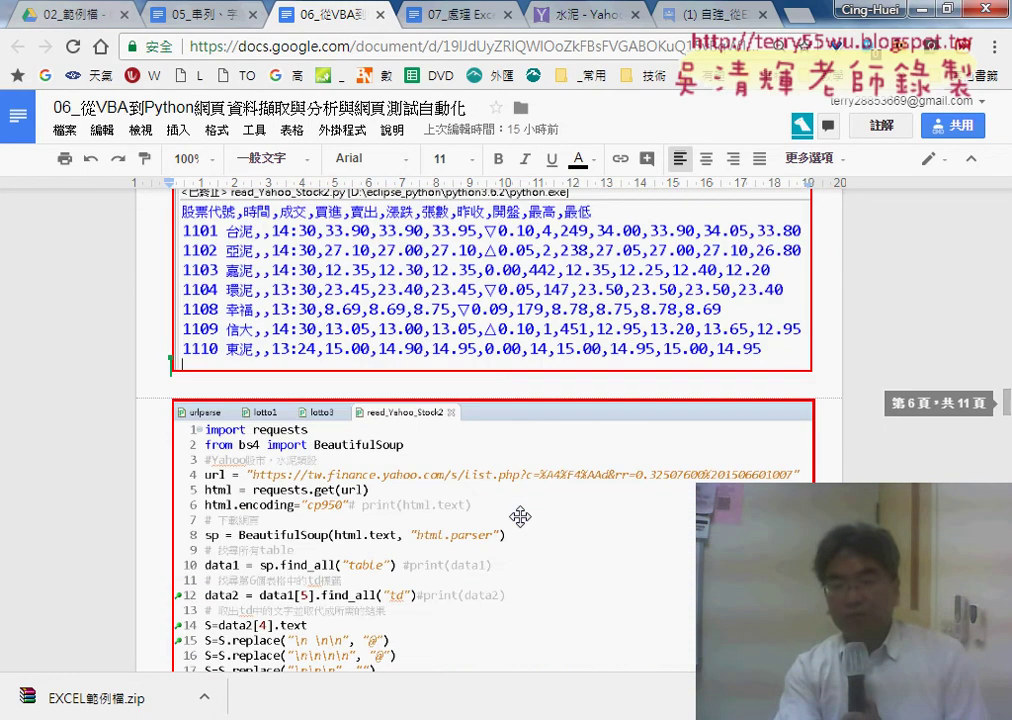
scroll(520, 516, down, 5)
scroll(521, 516, down, 3)
scroll(521, 516, down, 3)
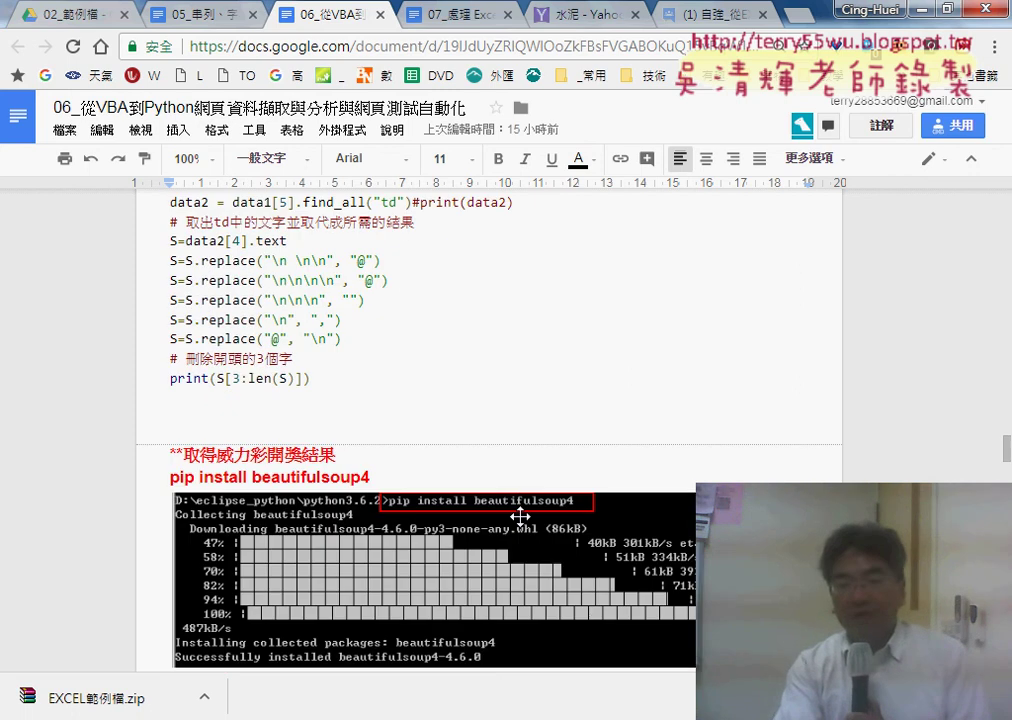
scroll(520, 516, down, 1)
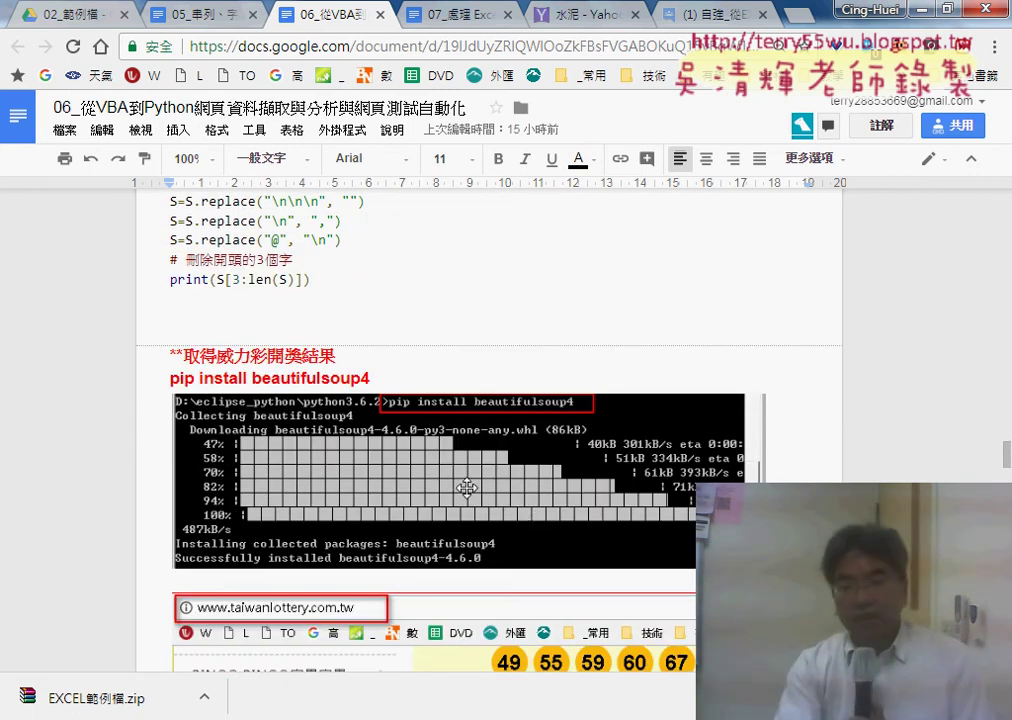
drag(370, 378, 252, 378)
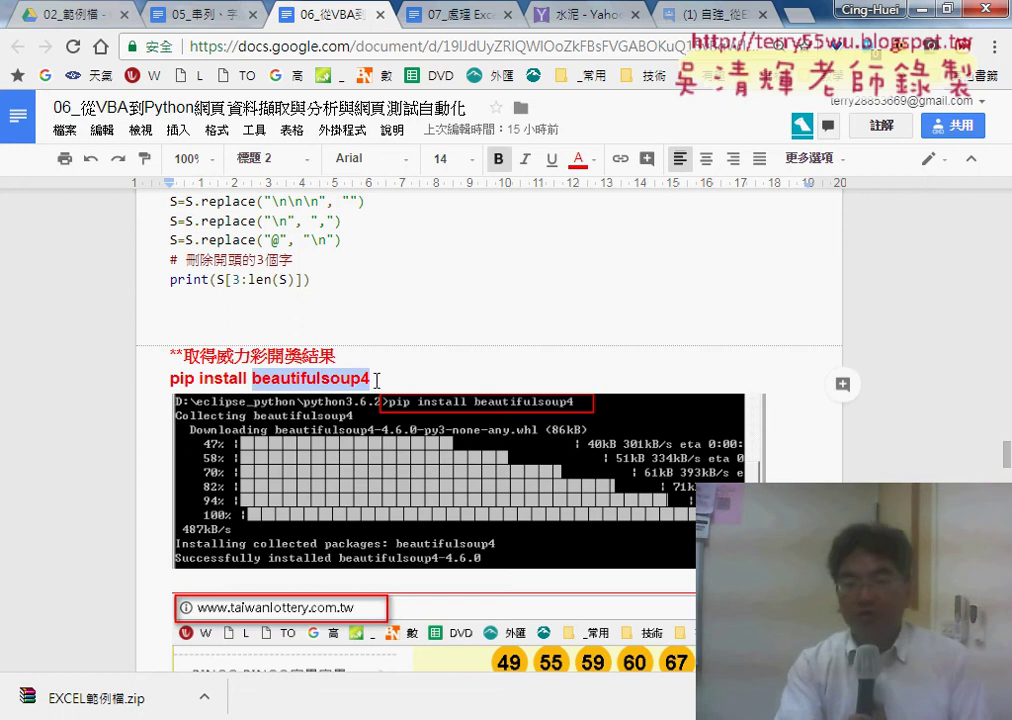
Scroll down to the Taiwan Lottery code that prints the ball_red second-zone number.
scroll(387, 384, down, 3)
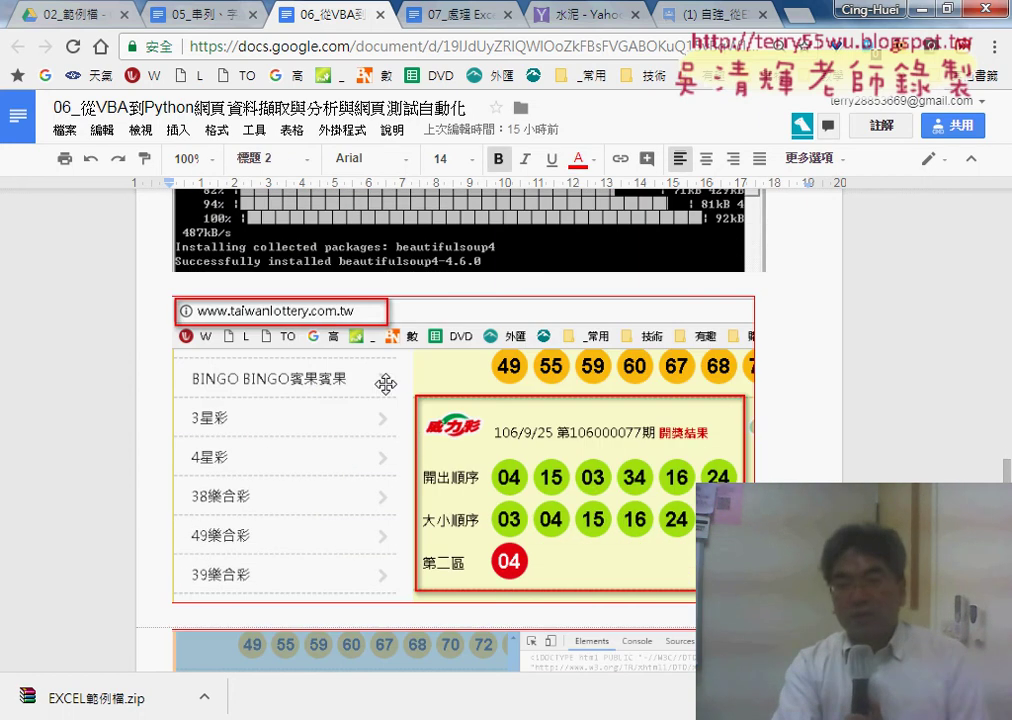
scroll(375, 425, down, 3)
scroll(375, 425, down, 3)
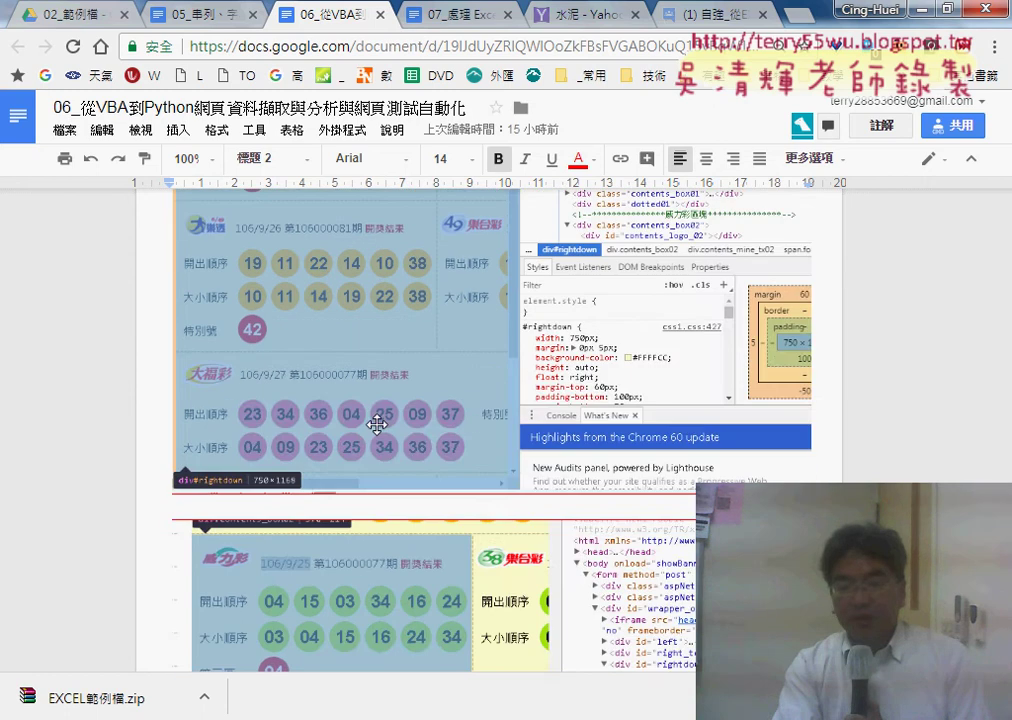
scroll(376, 423, down, 3)
scroll(368, 405, down, 1)
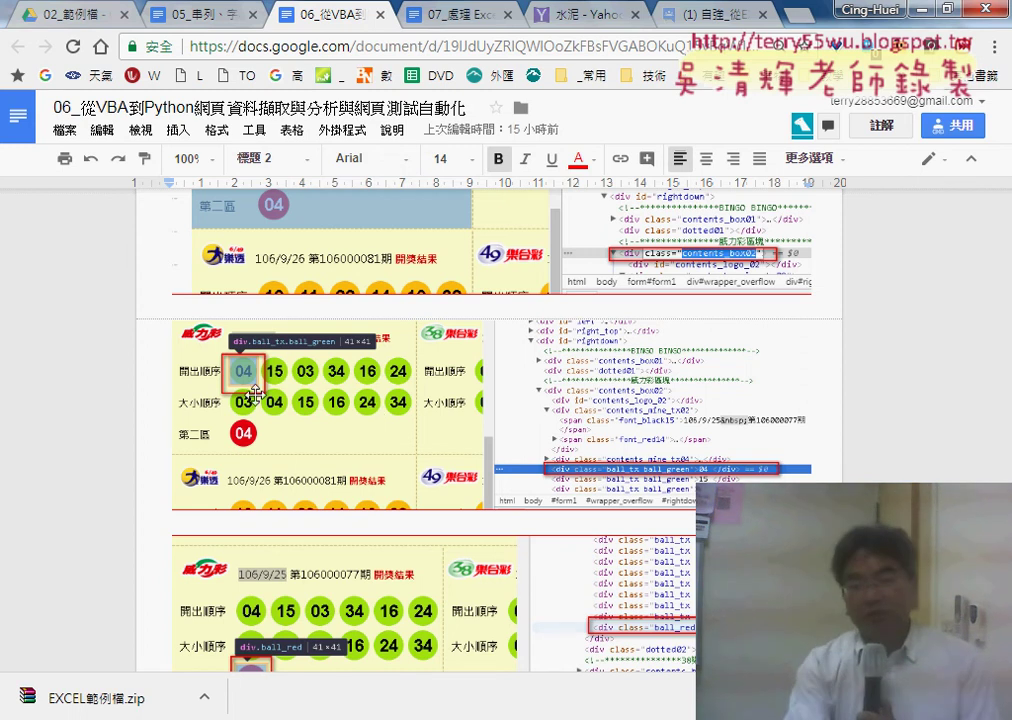
scroll(255, 394, down, 1)
scroll(255, 394, down, 1)
scroll(260, 393, down, 4)
scroll(266, 392, down, 3)
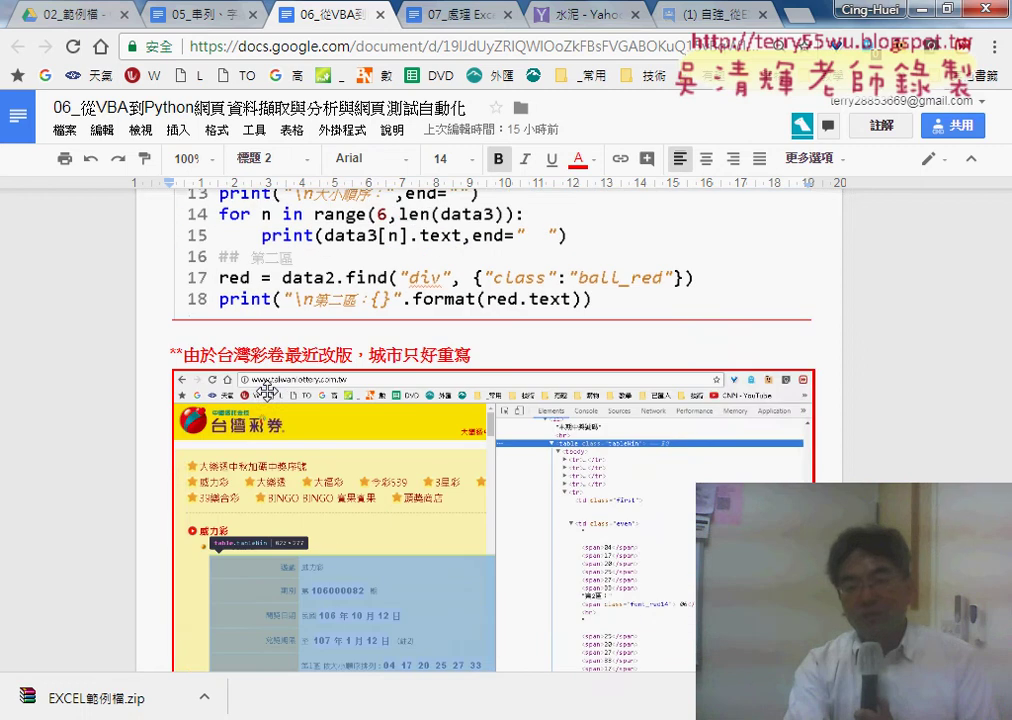
scroll(266, 392, down, 3)
scroll(332, 452, down, 5)
scroll(332, 452, down, 2)
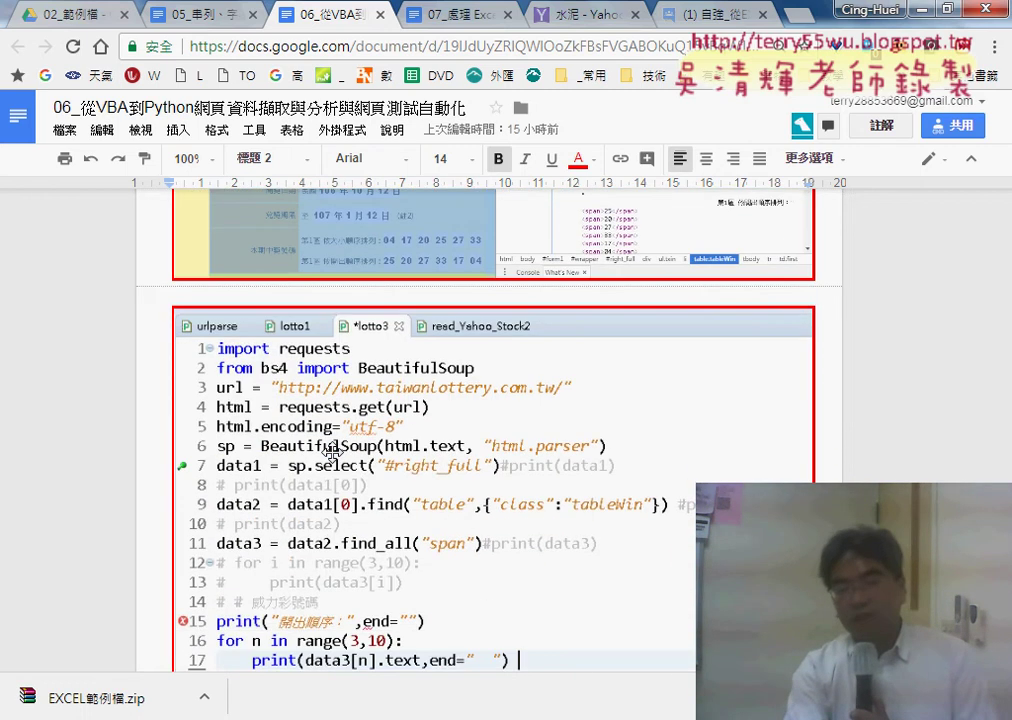
scroll(332, 452, down, 4)
scroll(332, 452, down, 1)
scroll(332, 452, up, 2)
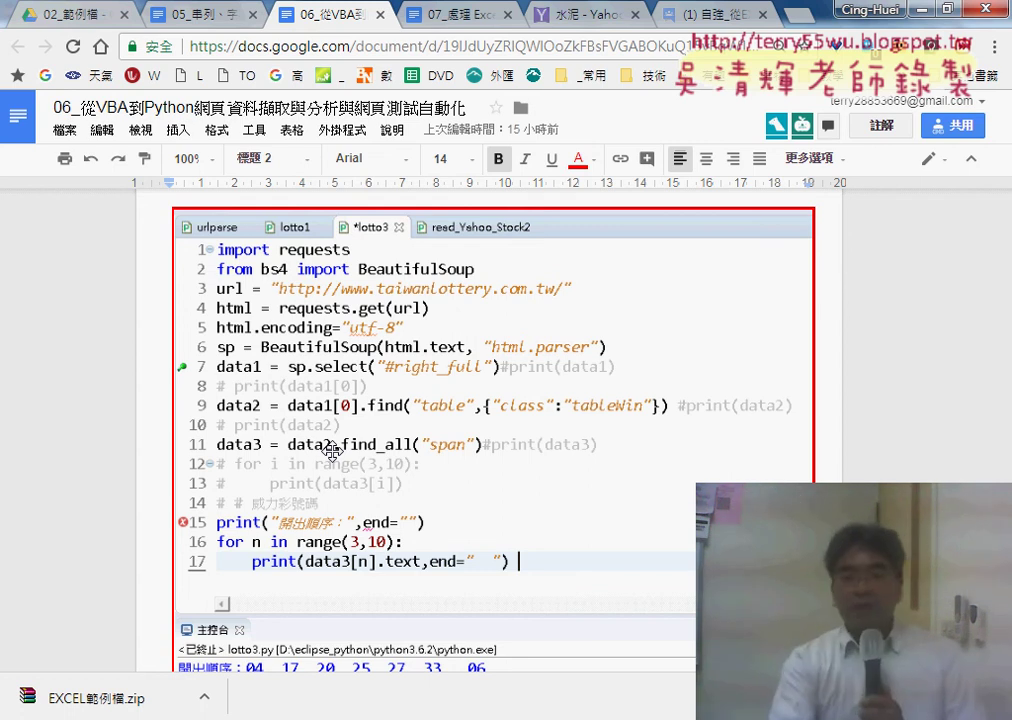
Open Environment Variables via Computer Properties and find the user PATH set to D:\Python36-32\Scripts\.
key(super)
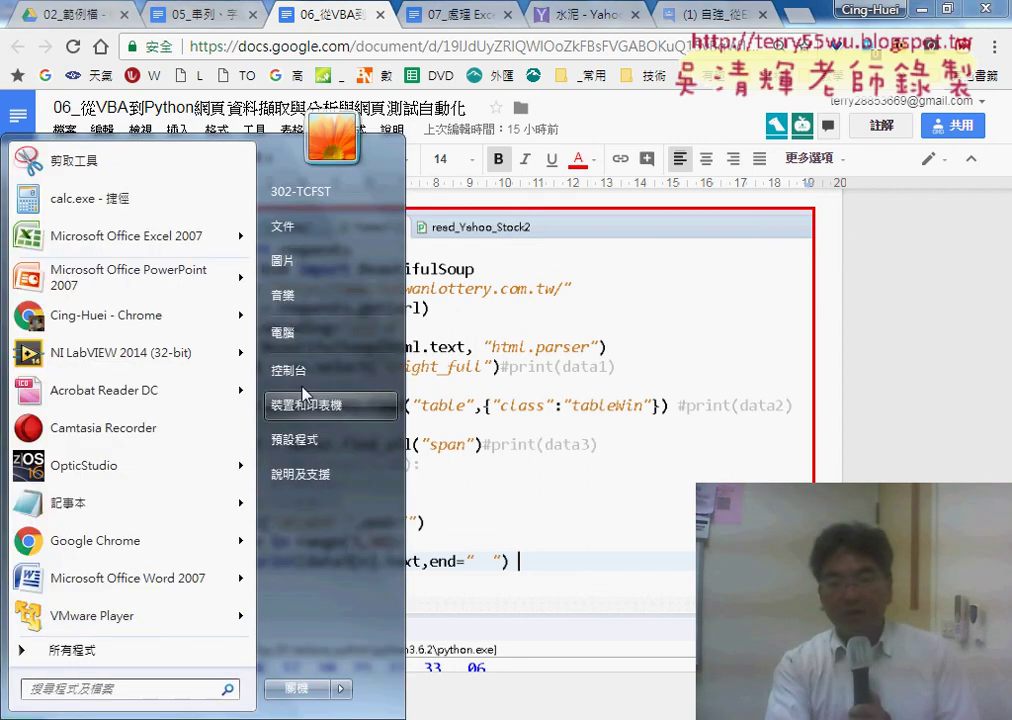
right_click(297, 338)
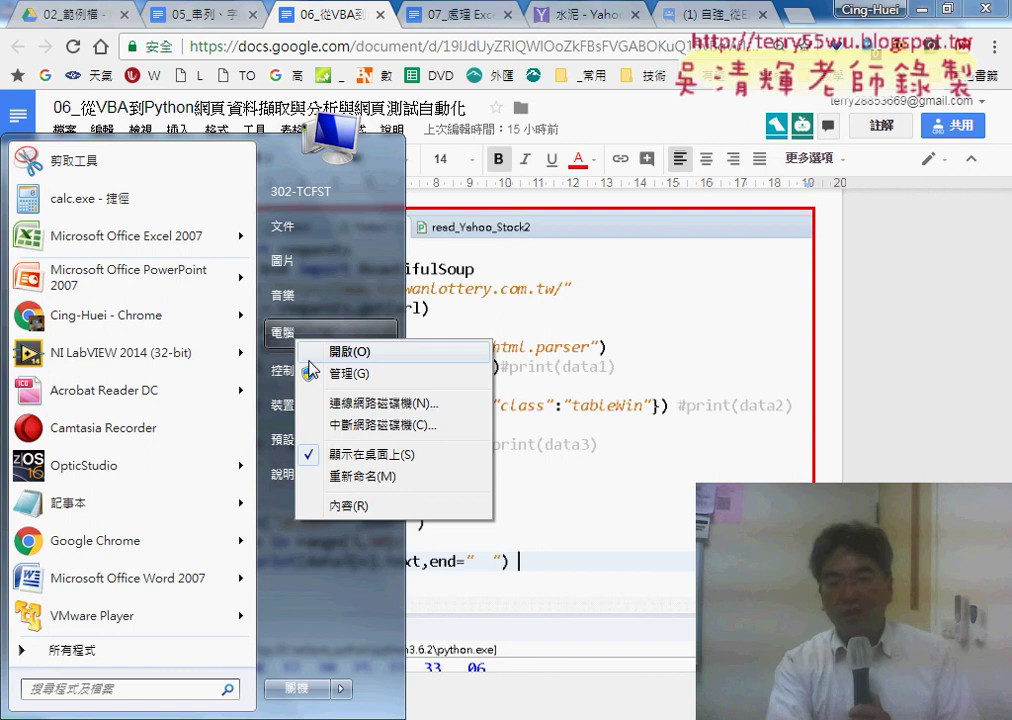
click(348, 505)
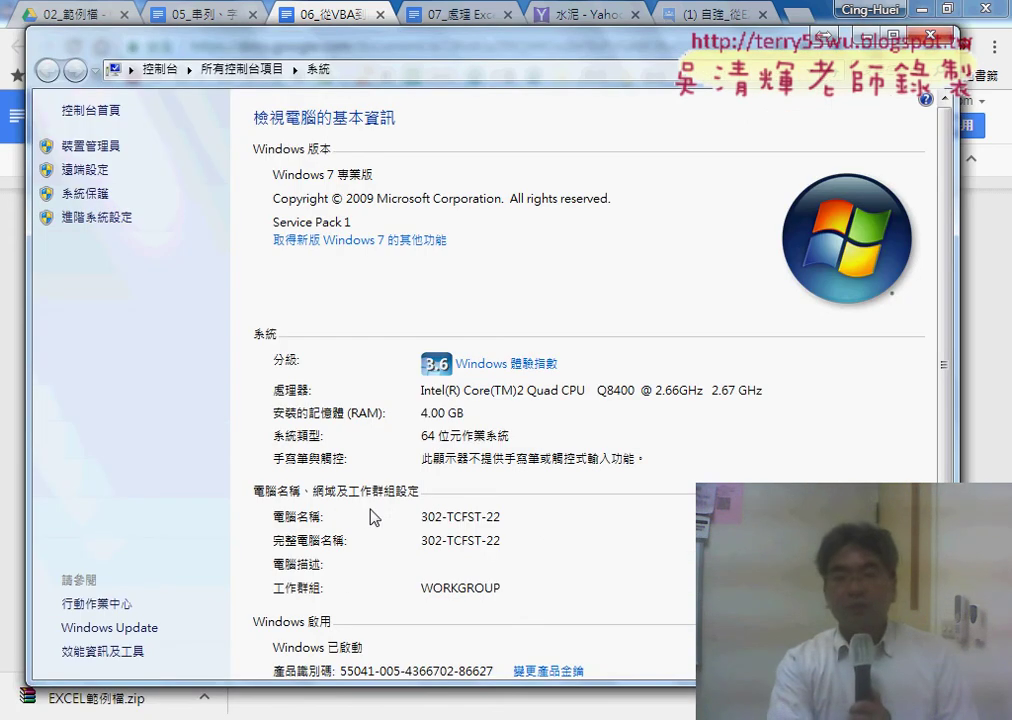
click(110, 222)
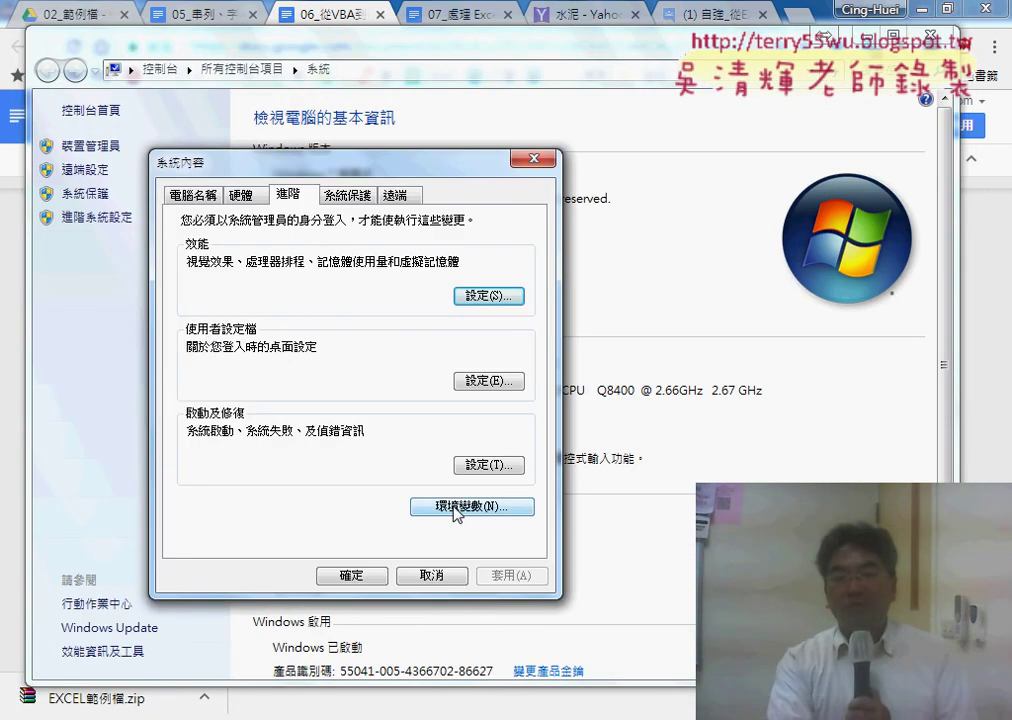
click(457, 512)
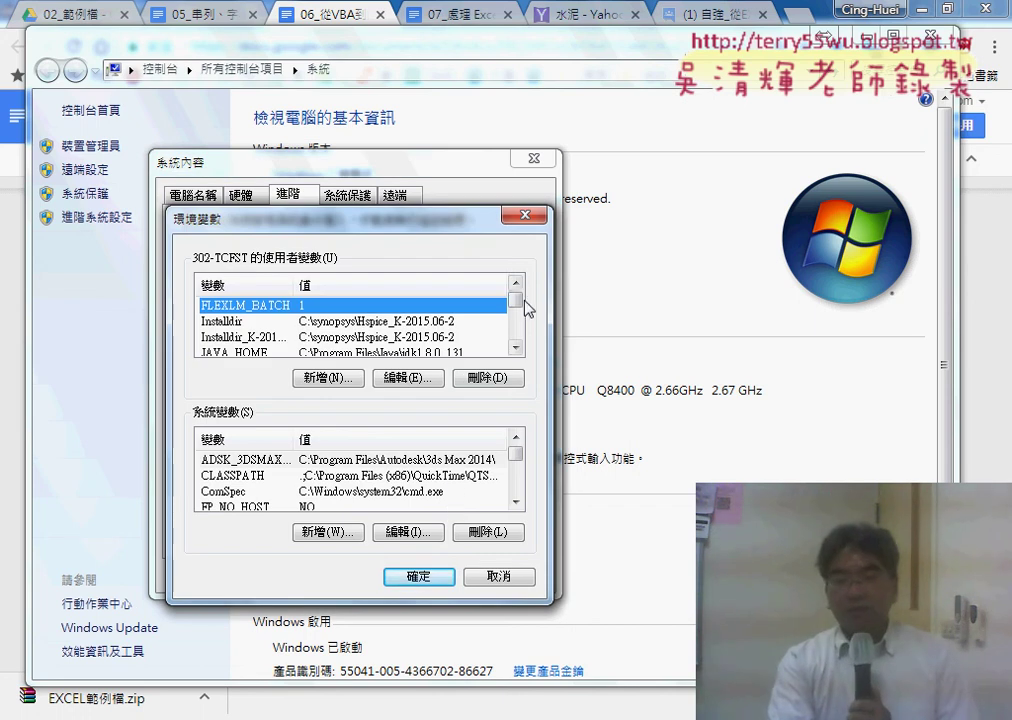
drag(520, 306, 520, 336)
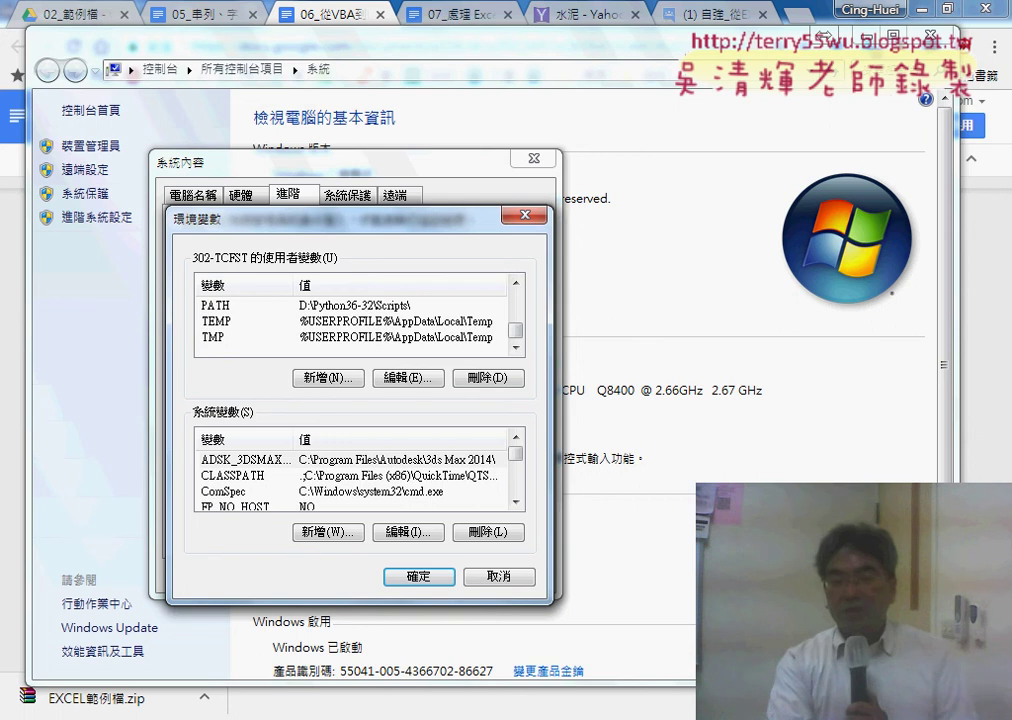
Bring the Scripts Explorer window forward and go up to the D:\Python36-32 folder.
mouse_move(407, 640)
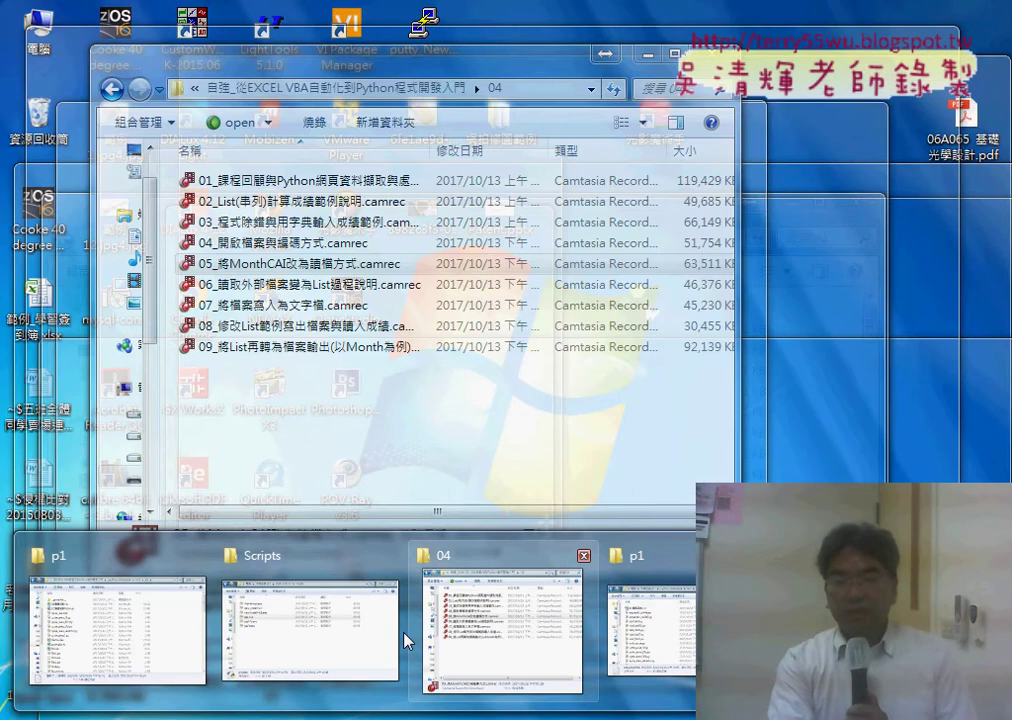
click(285, 637)
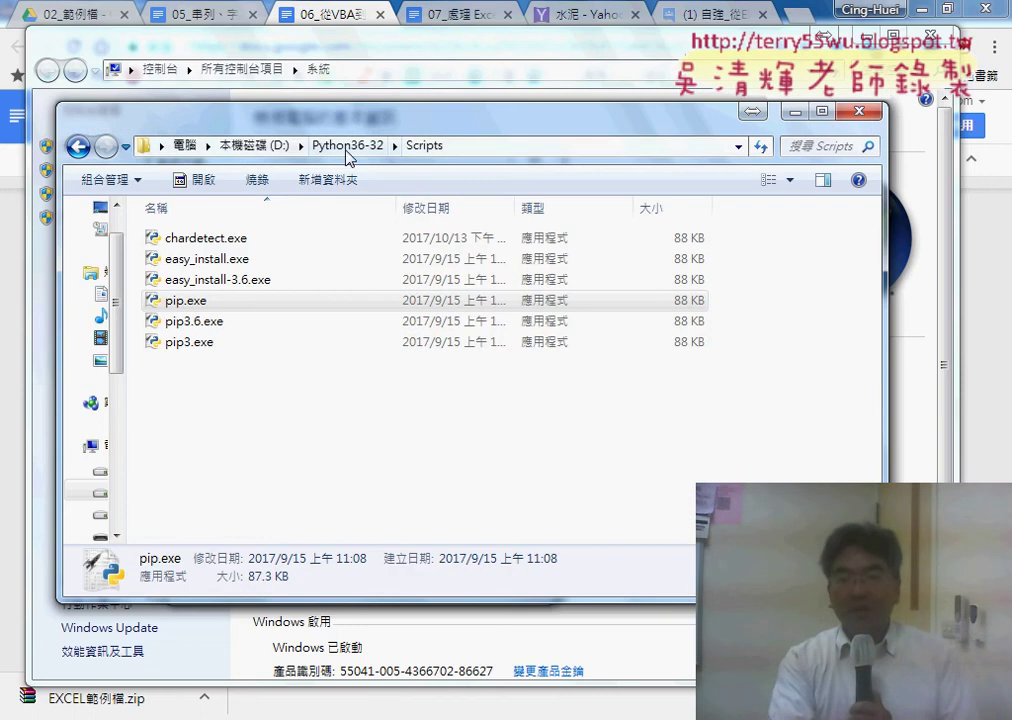
click(347, 150)
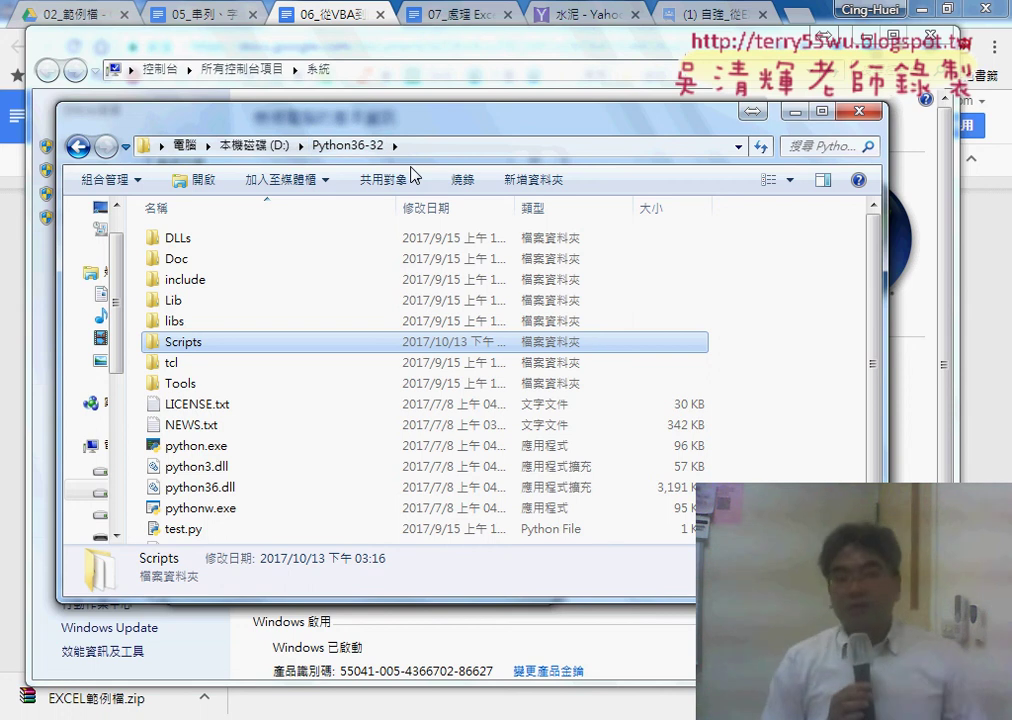